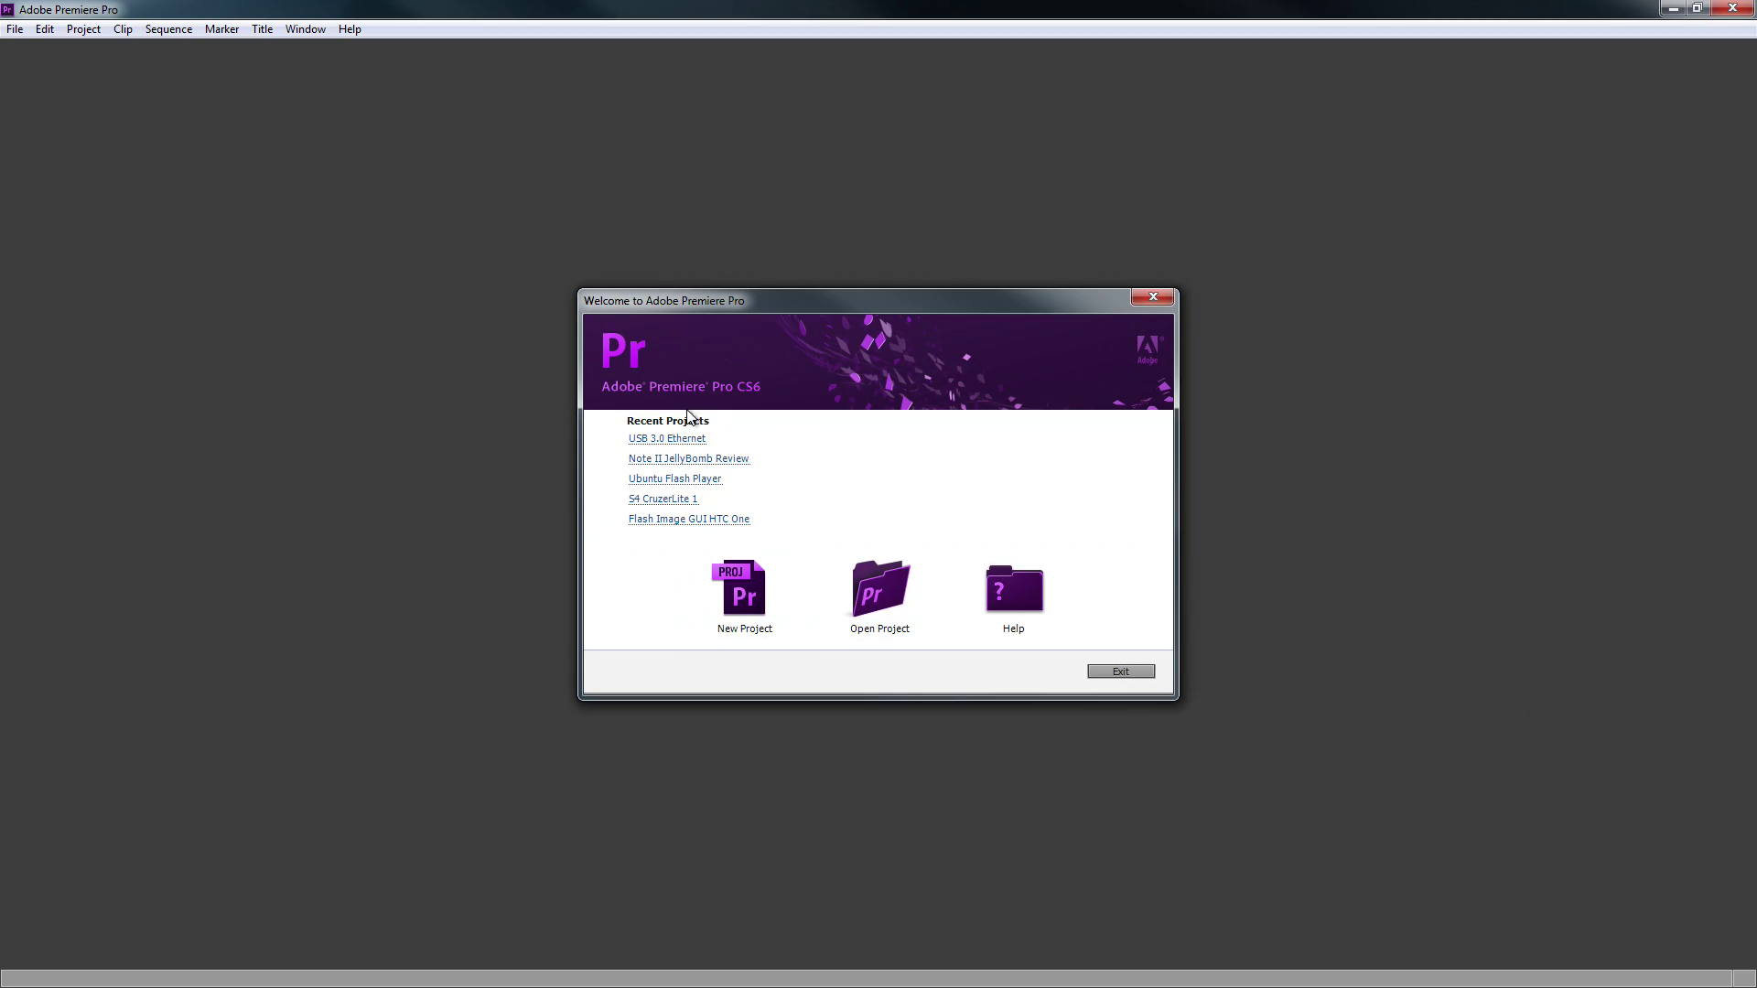
Create a new project named ASUS X202E-DB21T
left_click(784, 585)
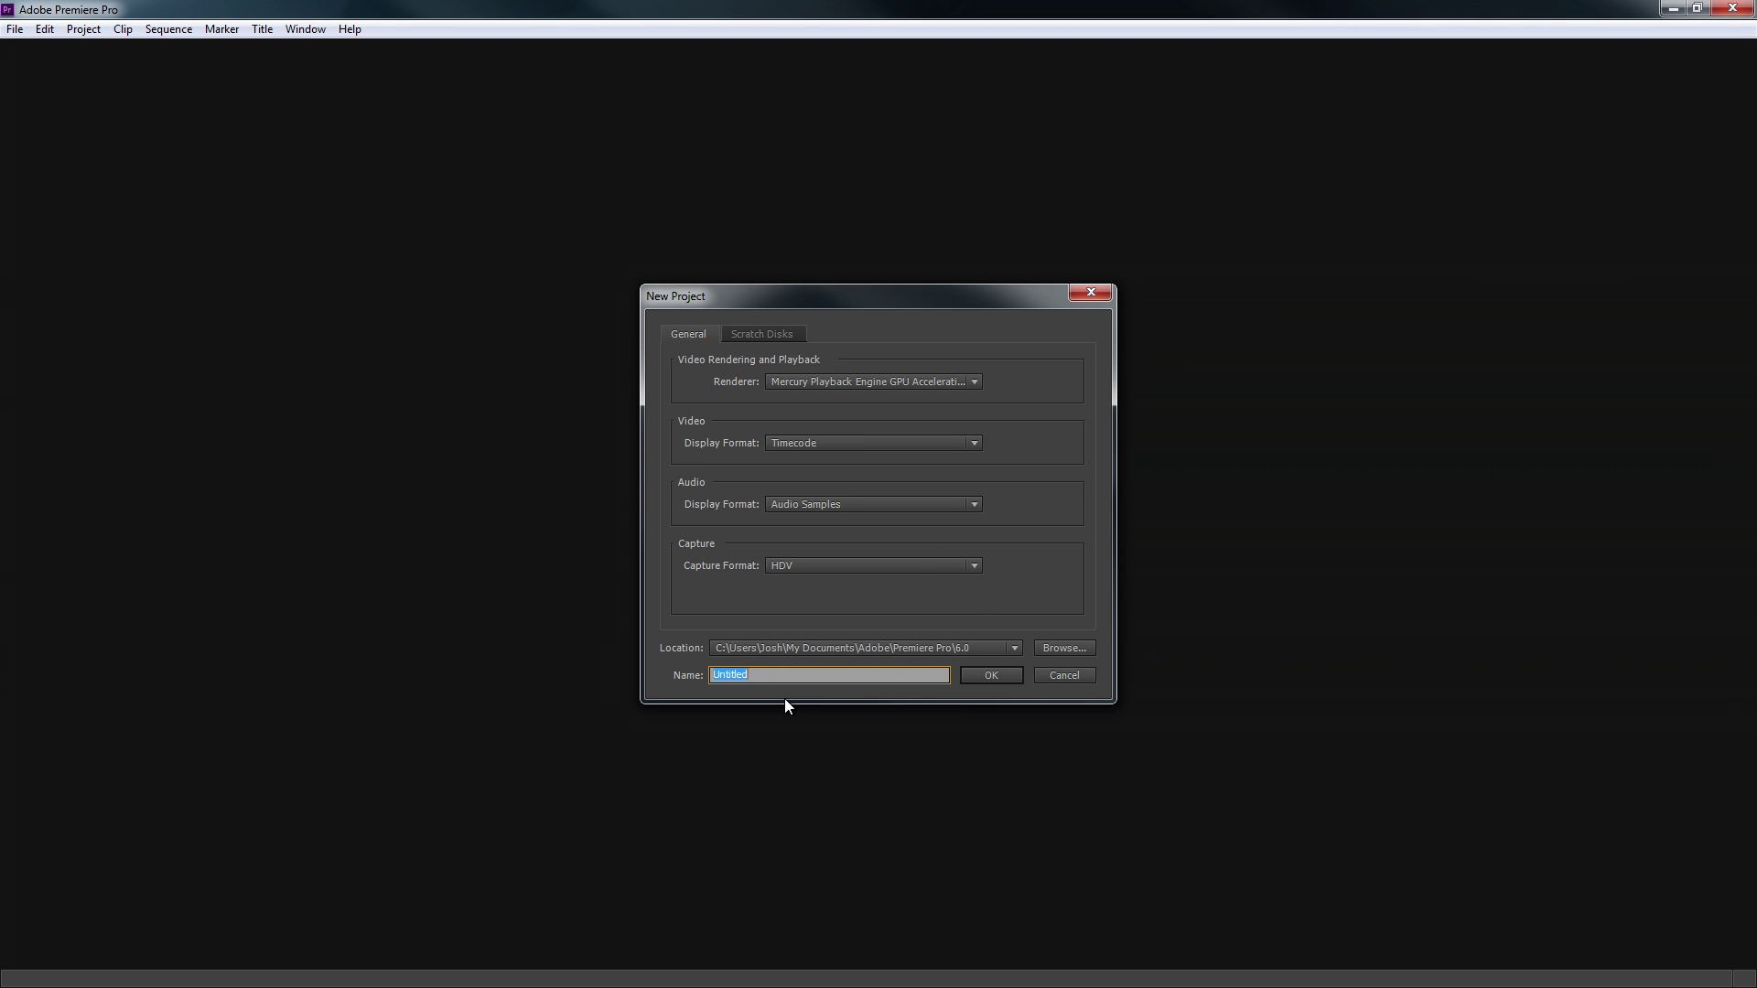
key("BackSpace")
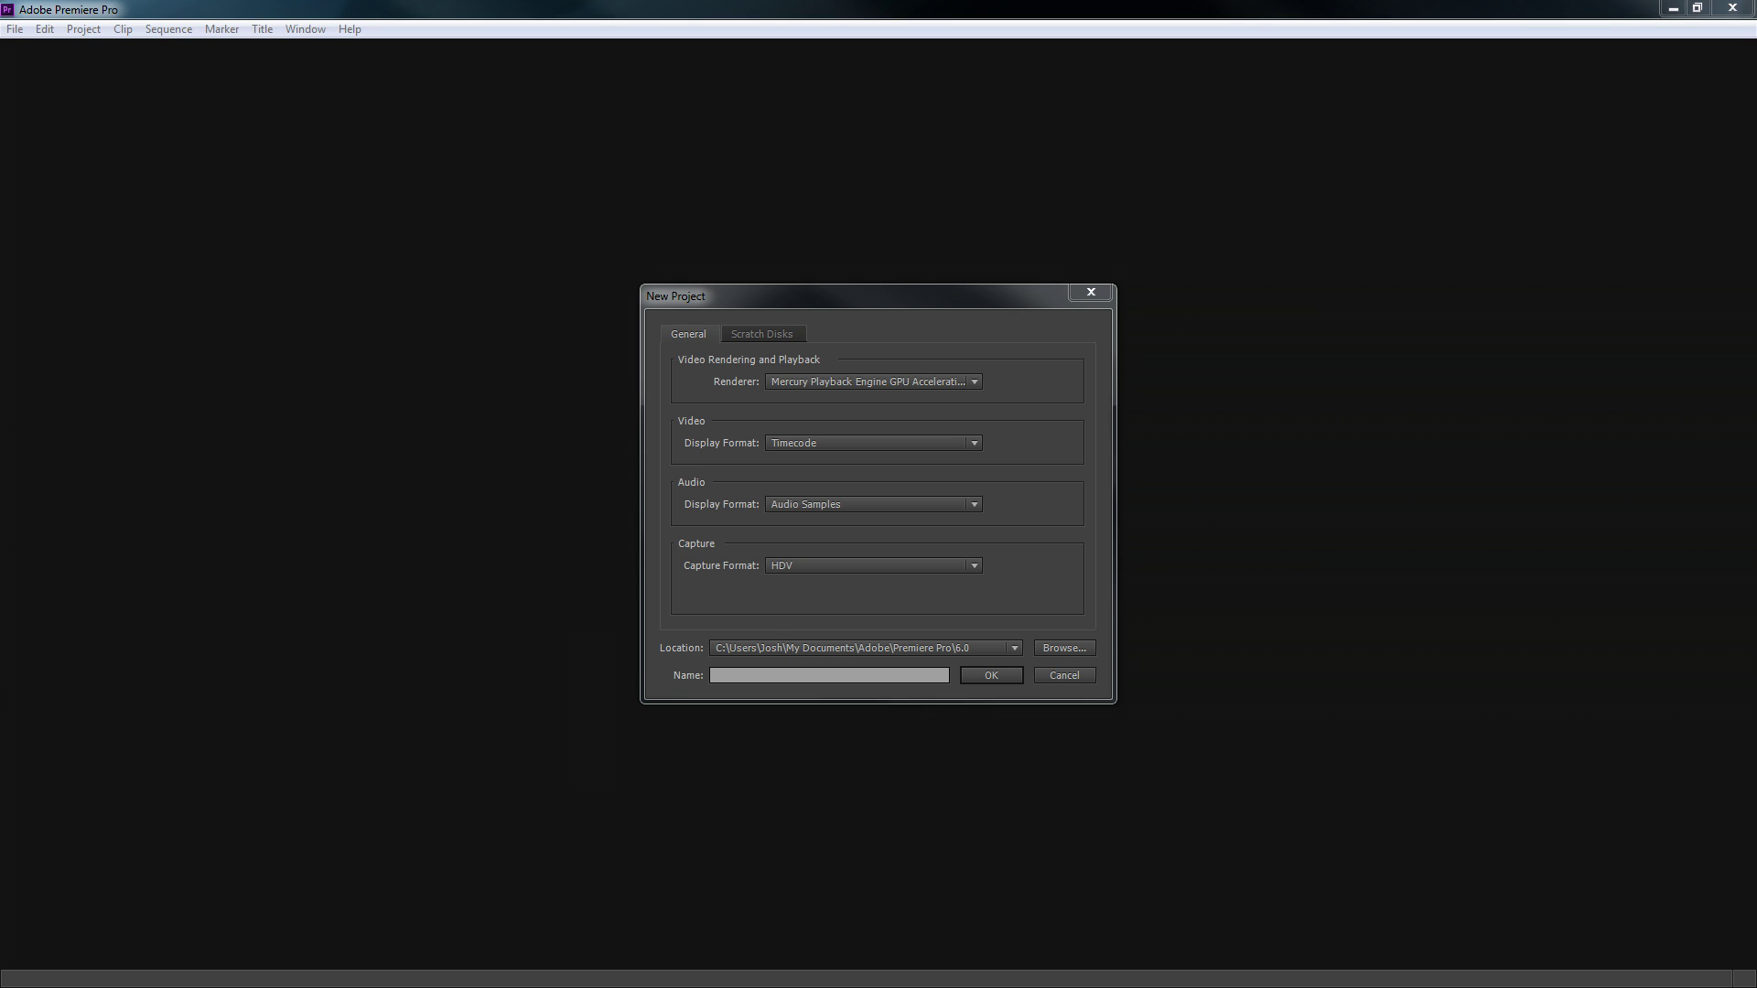
left_click(910, 755)
type("ASUS X202E-DB21T")
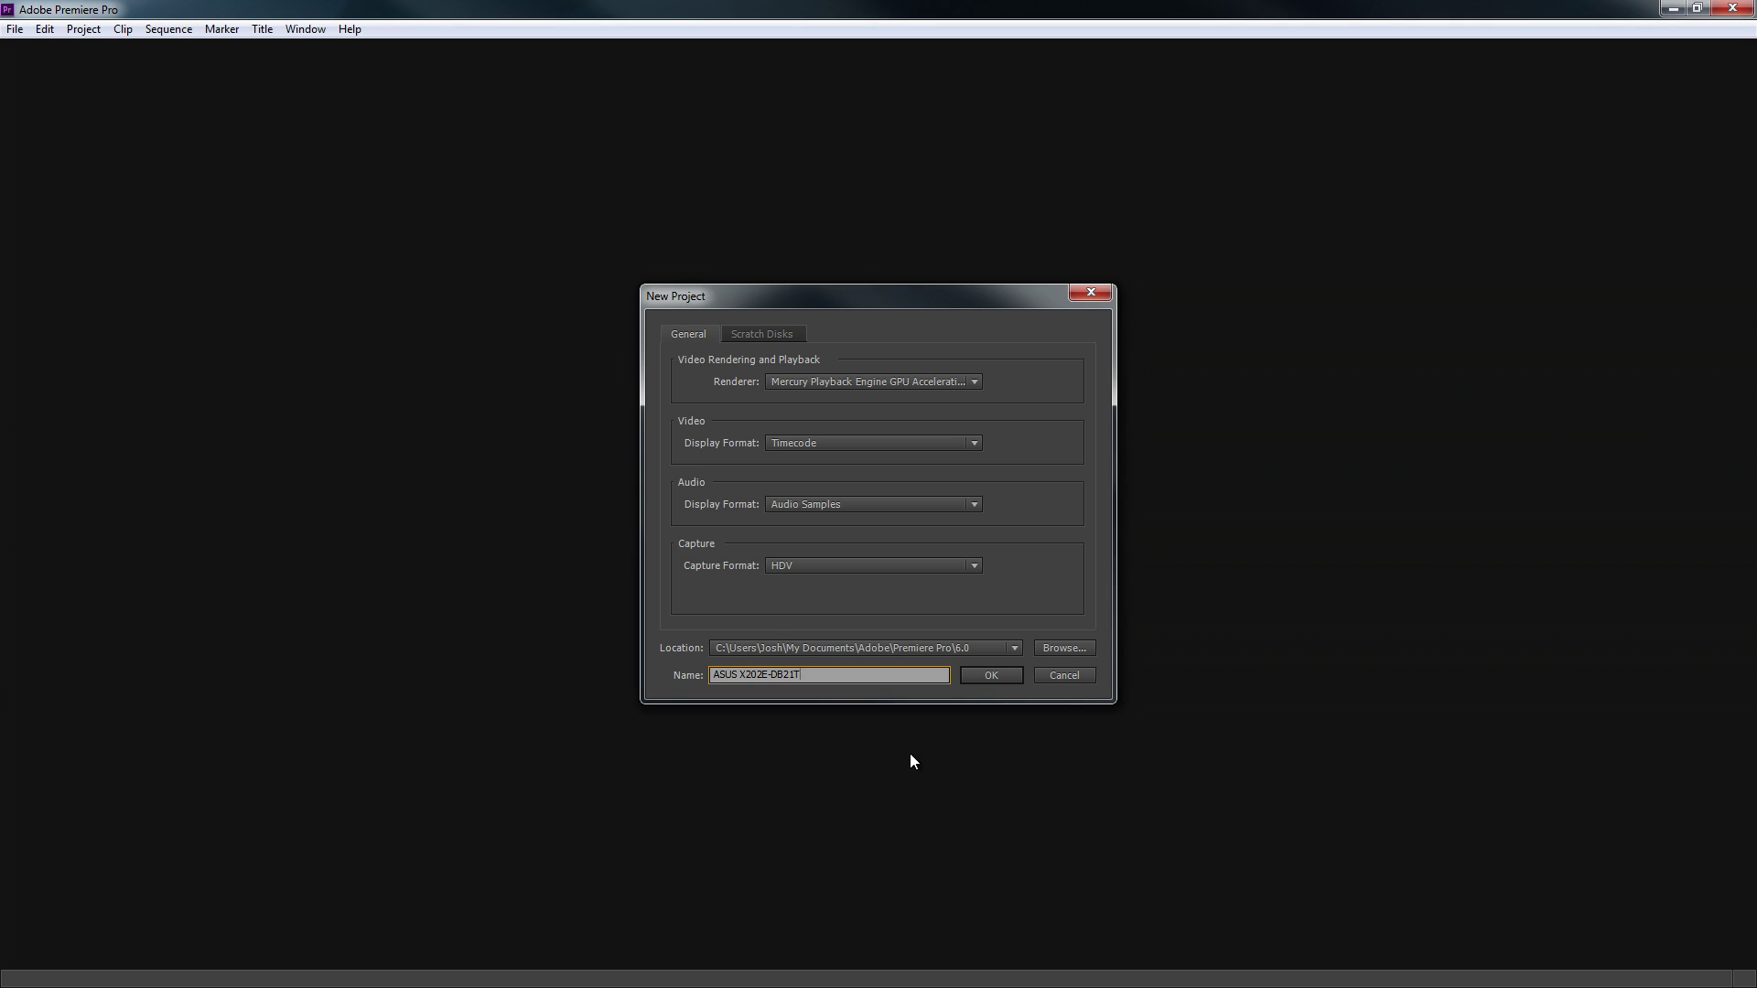
left_click(991, 678)
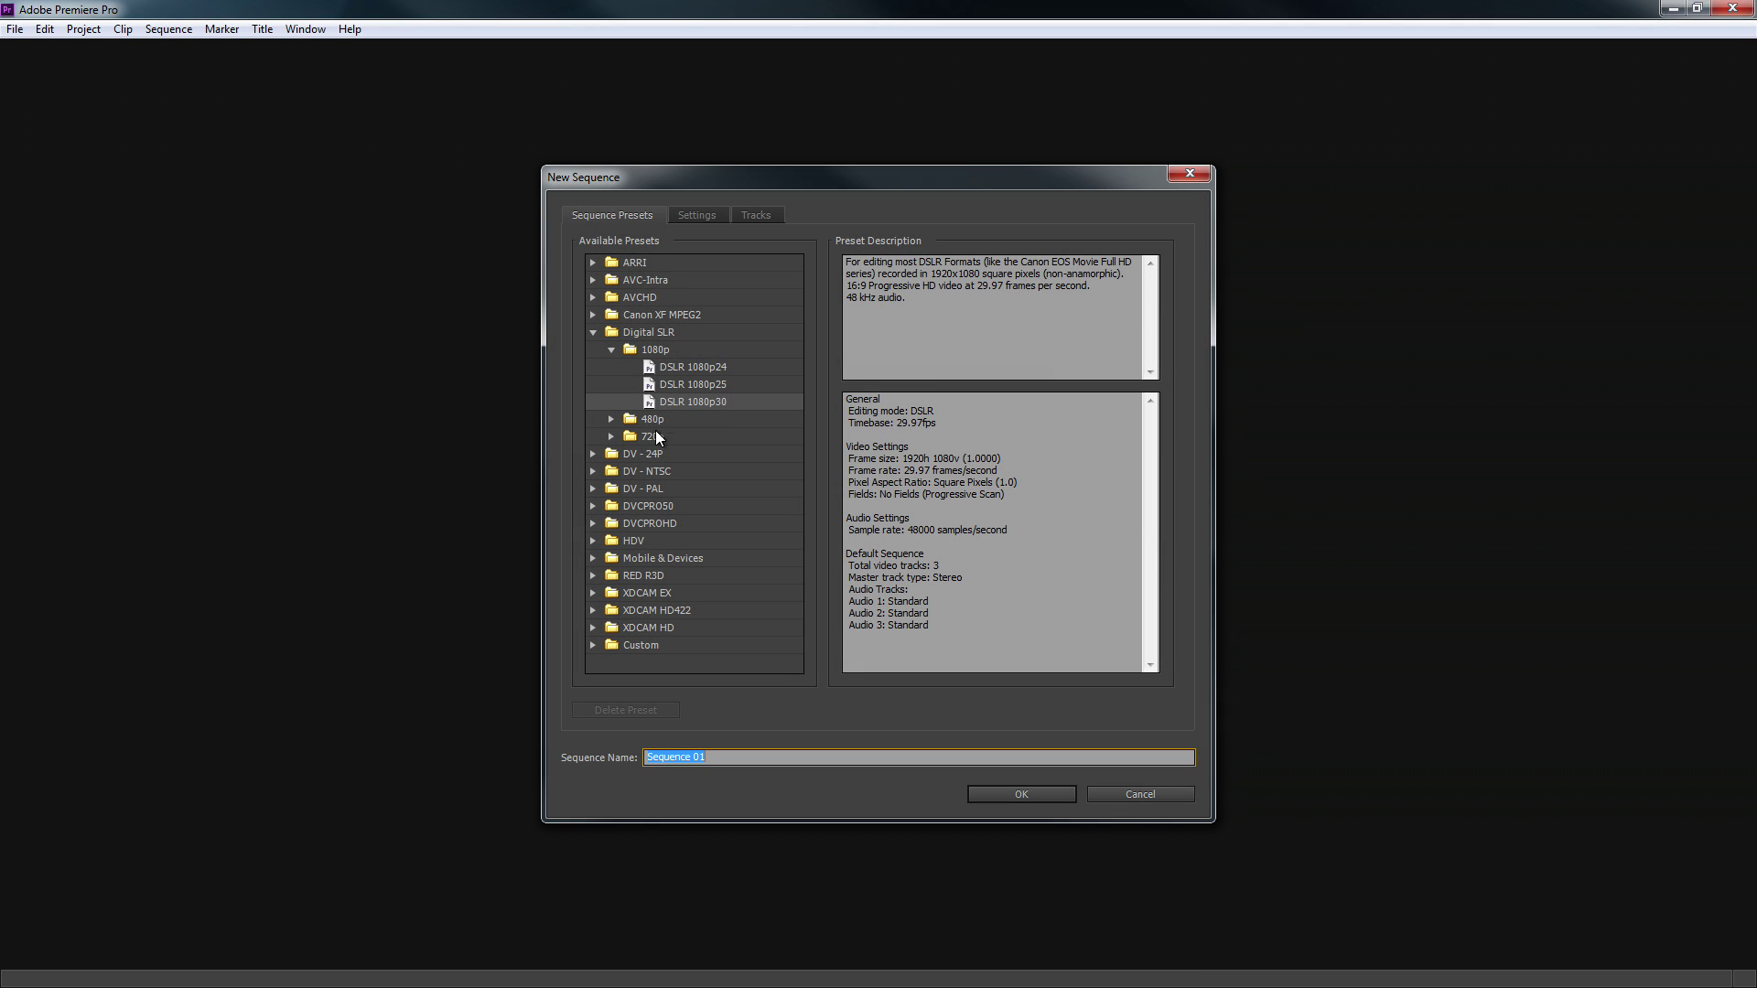
Create the initial sequence from the Digital SLR DSLR 1080p30 preset, keeping the name Sequence 01
left_click(653, 337)
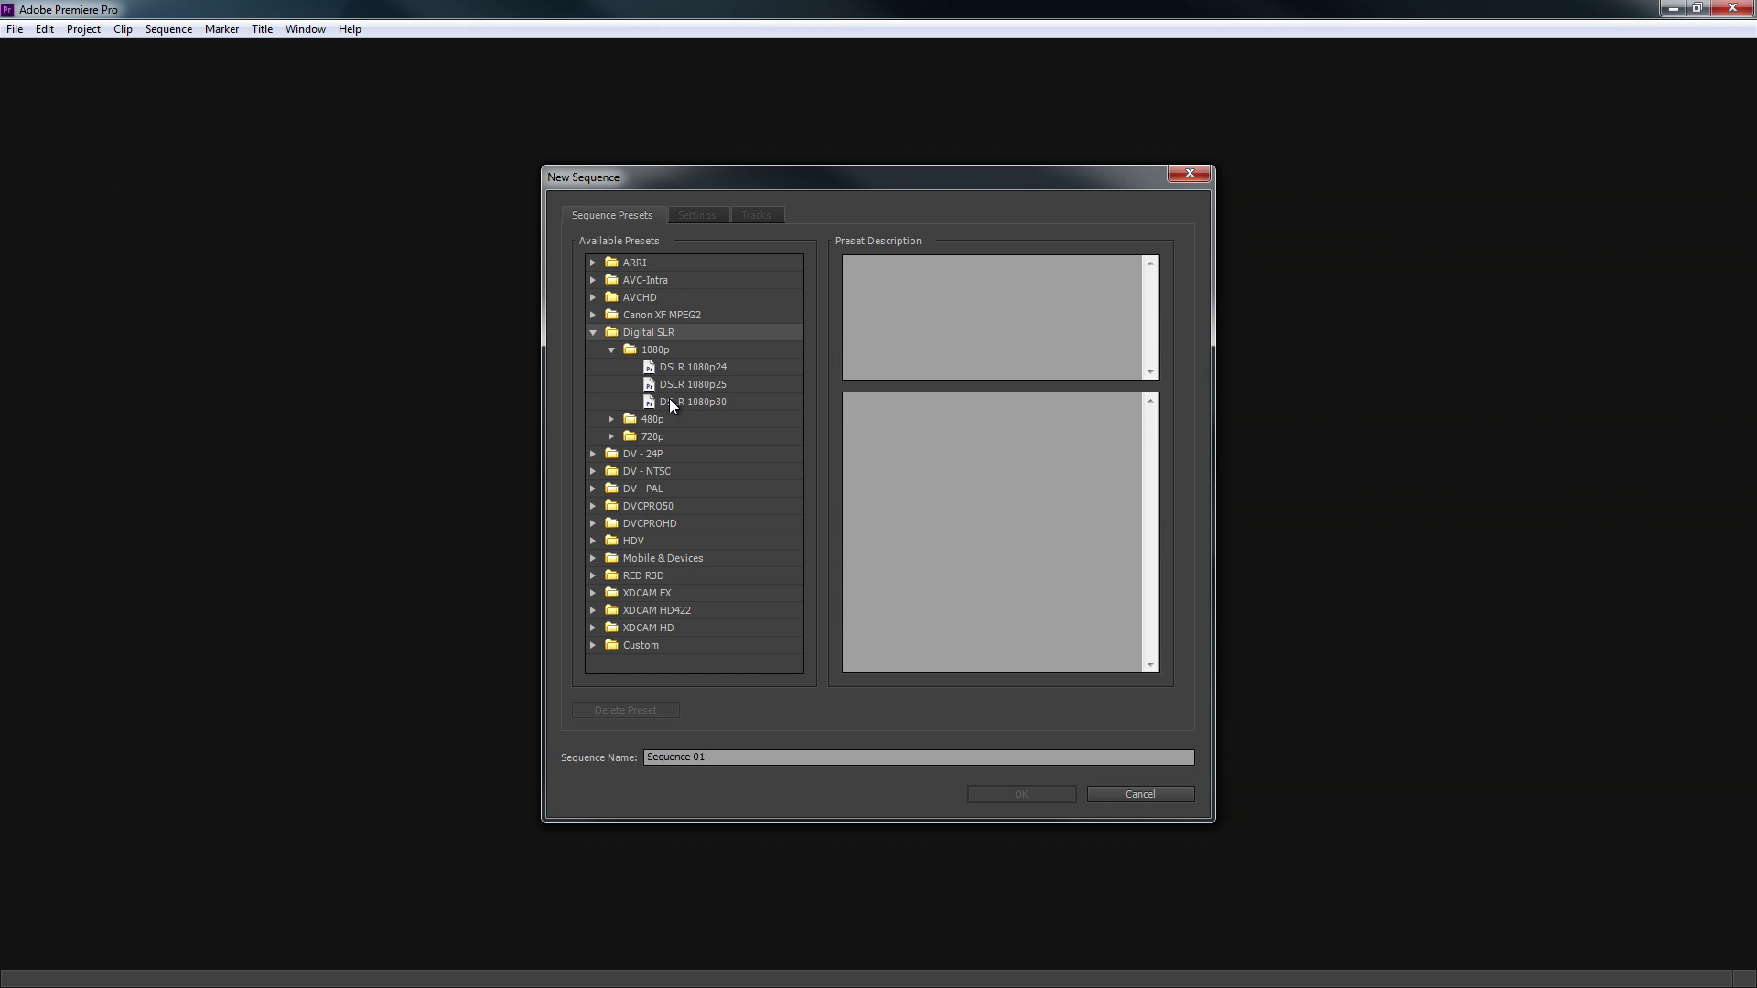
left_click(670, 402)
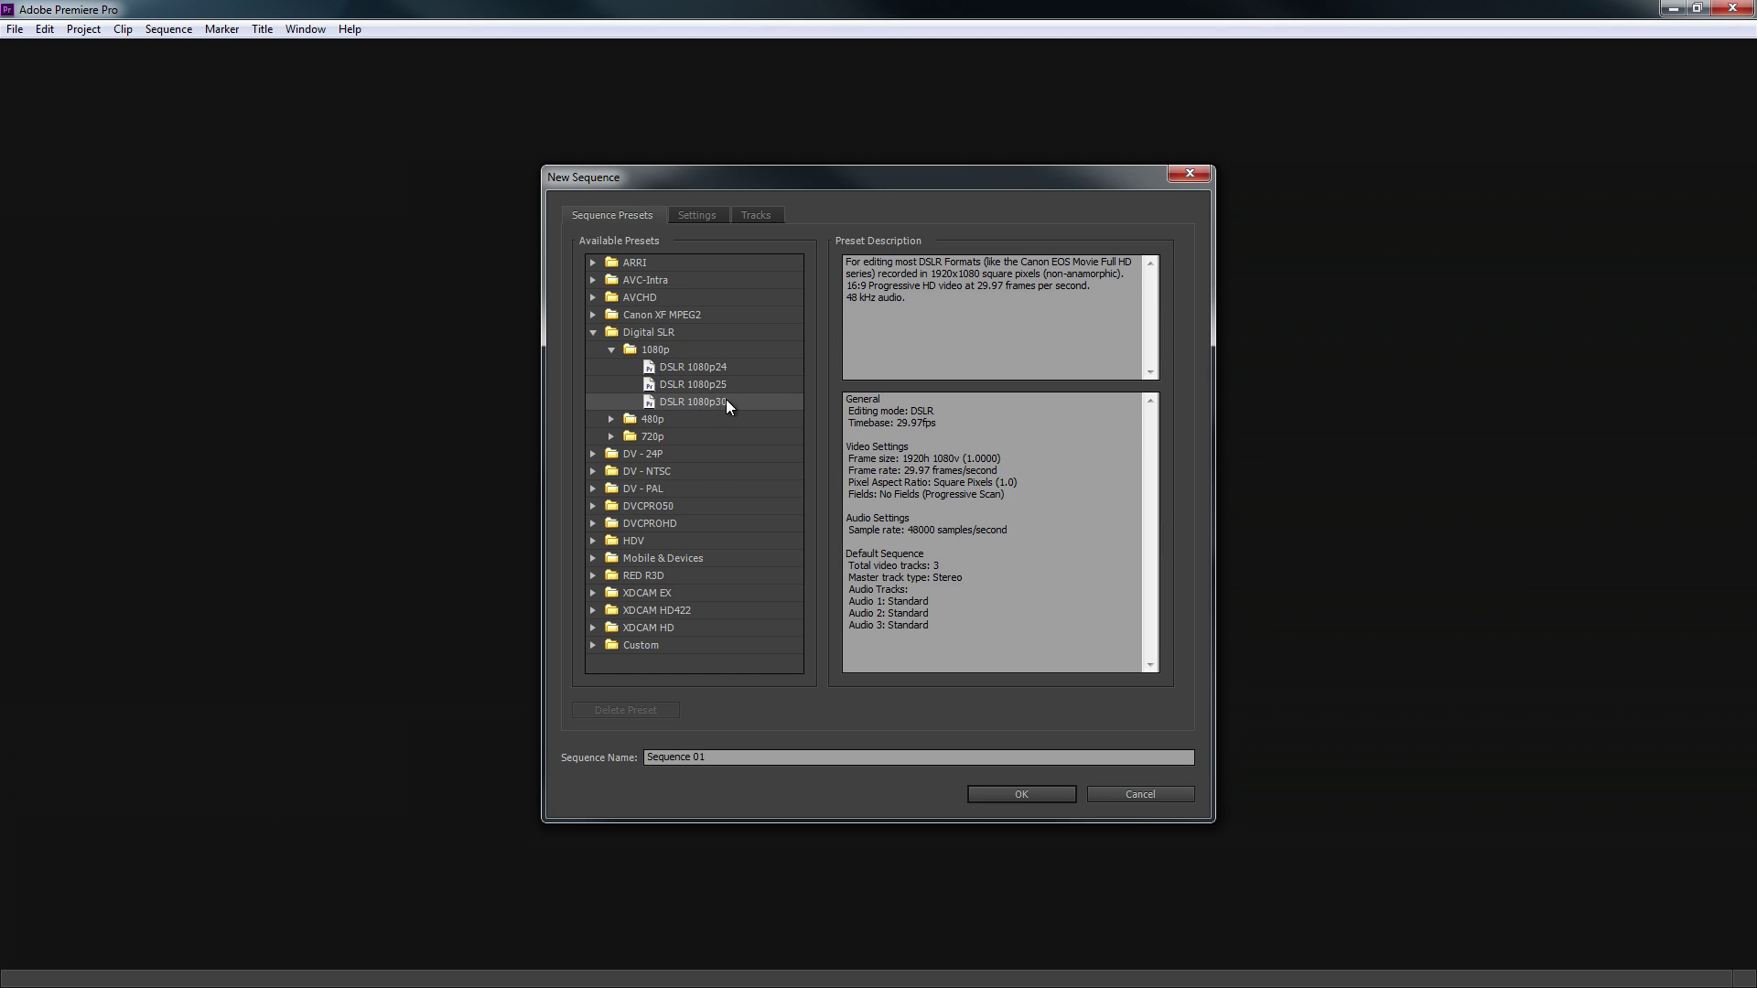
left_click(984, 792)
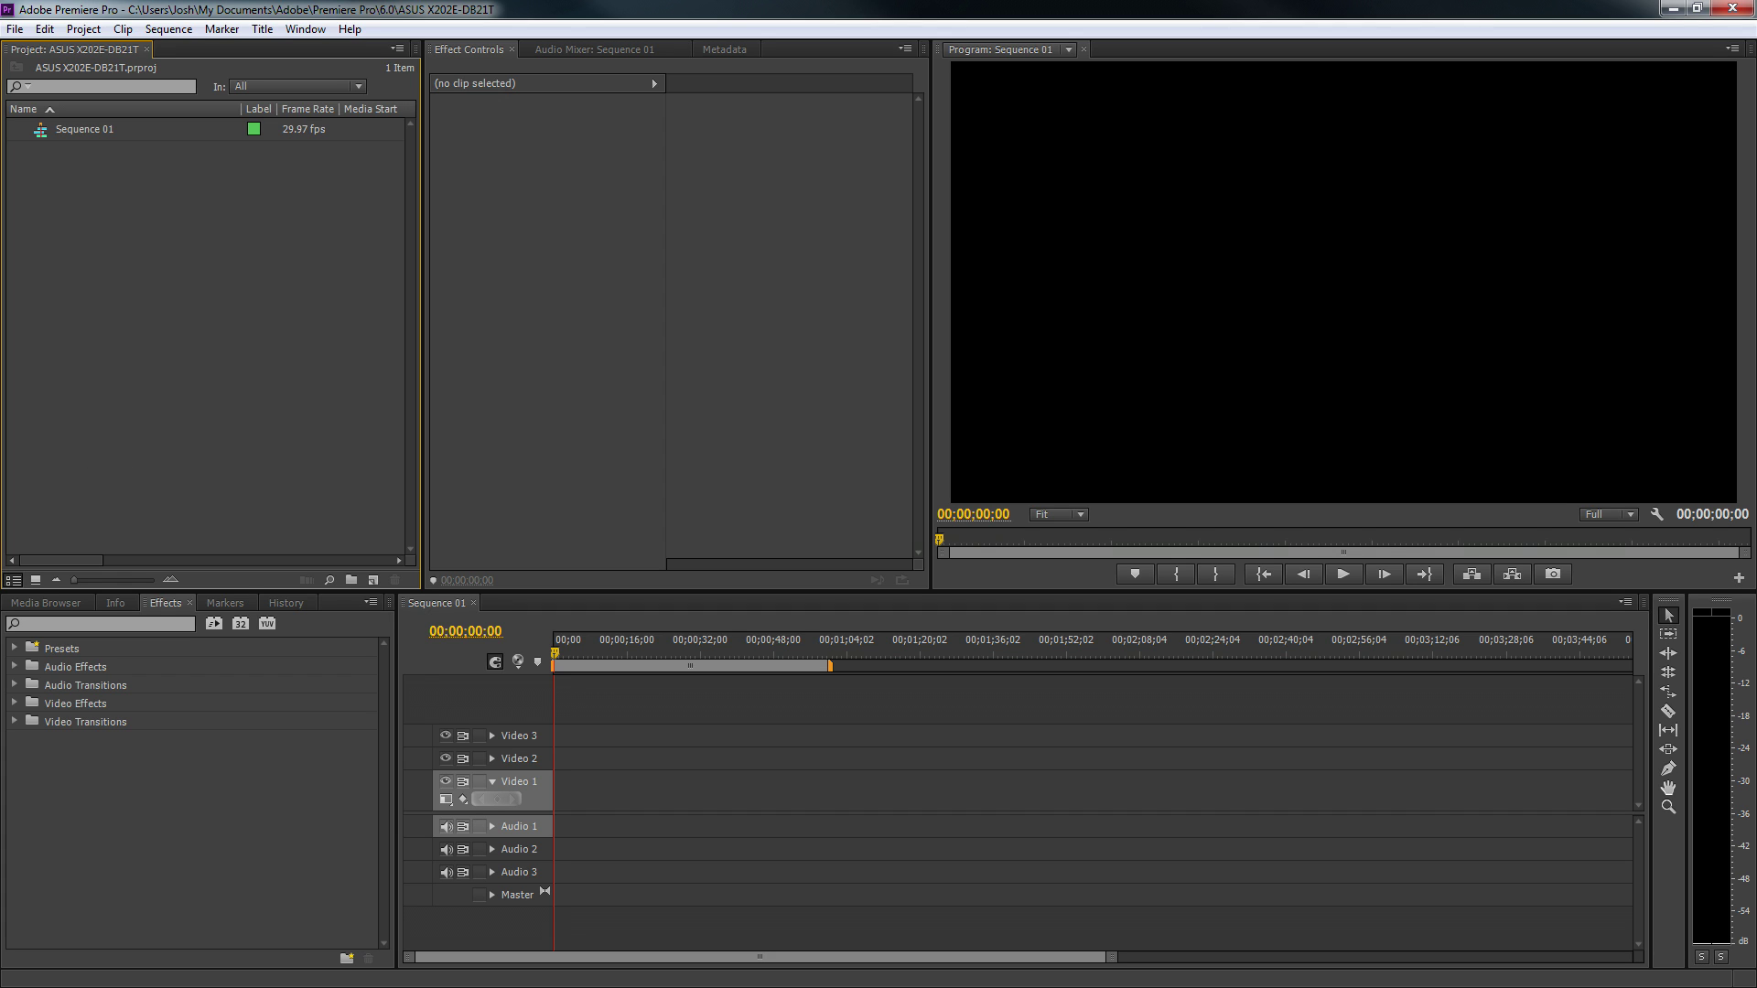
Import all five clips, MVI_3850 to MVI_3854, from the ASUS X202E-DB21T folder into the project and close the folder window
key("alt+Tab")
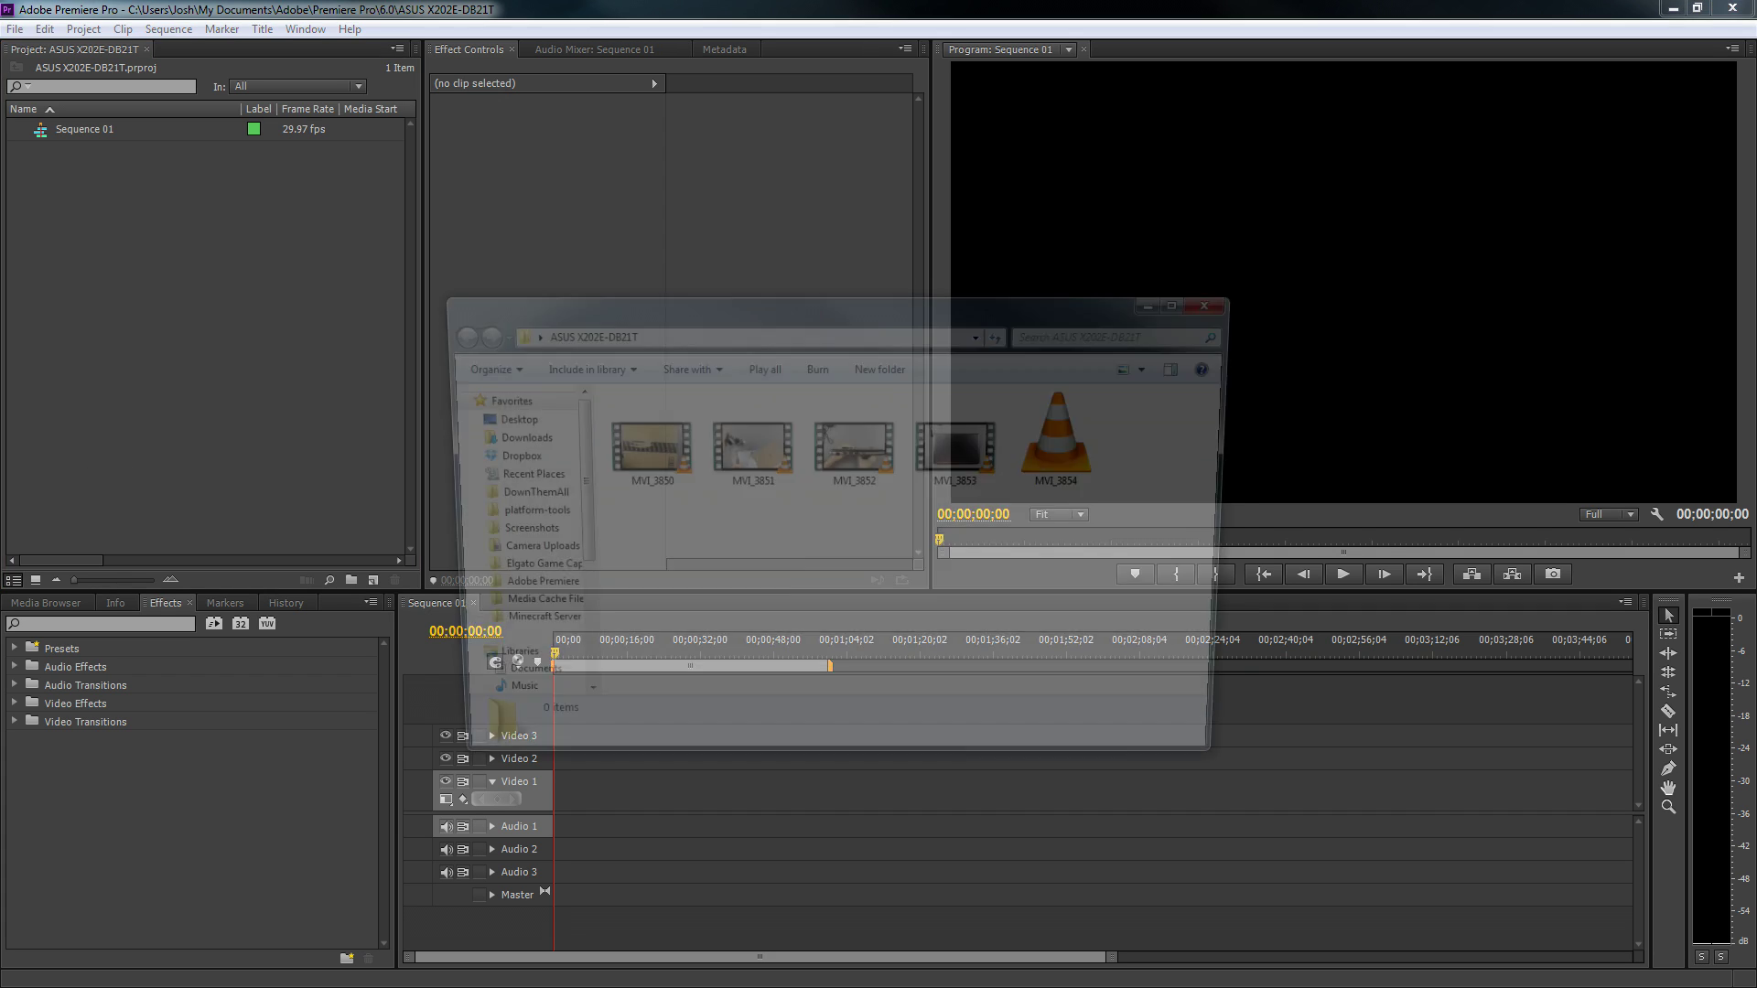
left_click_drag(856, 293, 998, 267)
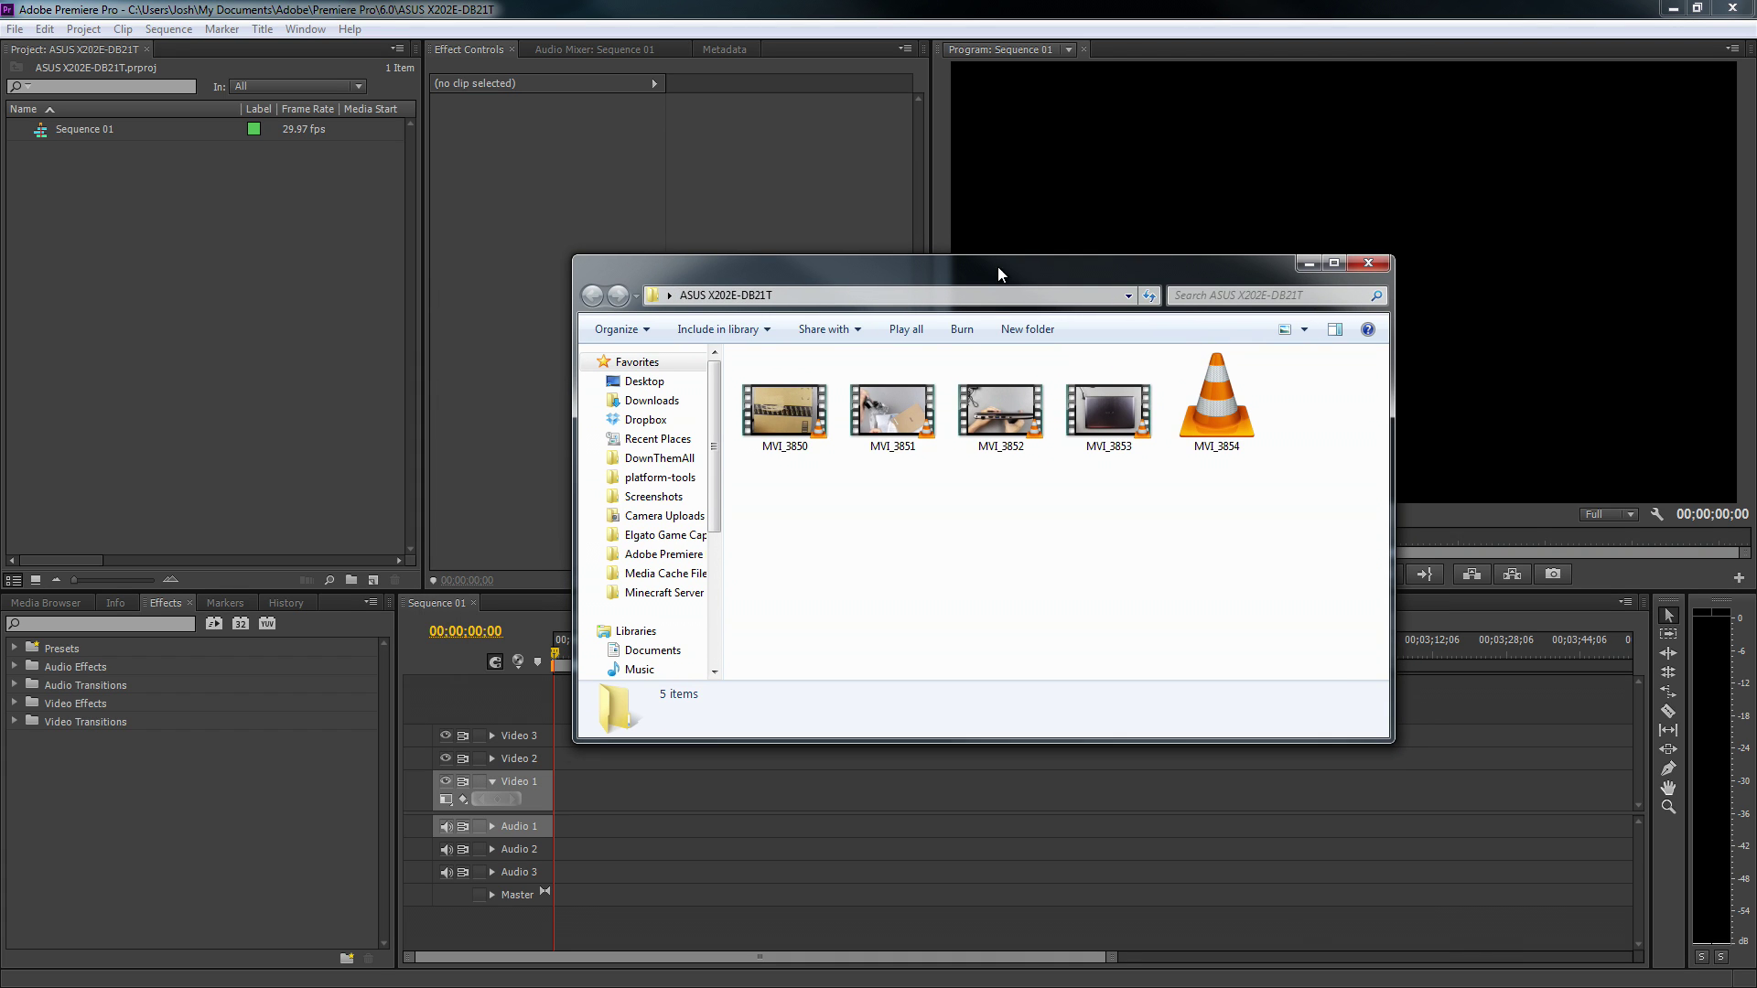
left_click(810, 408)
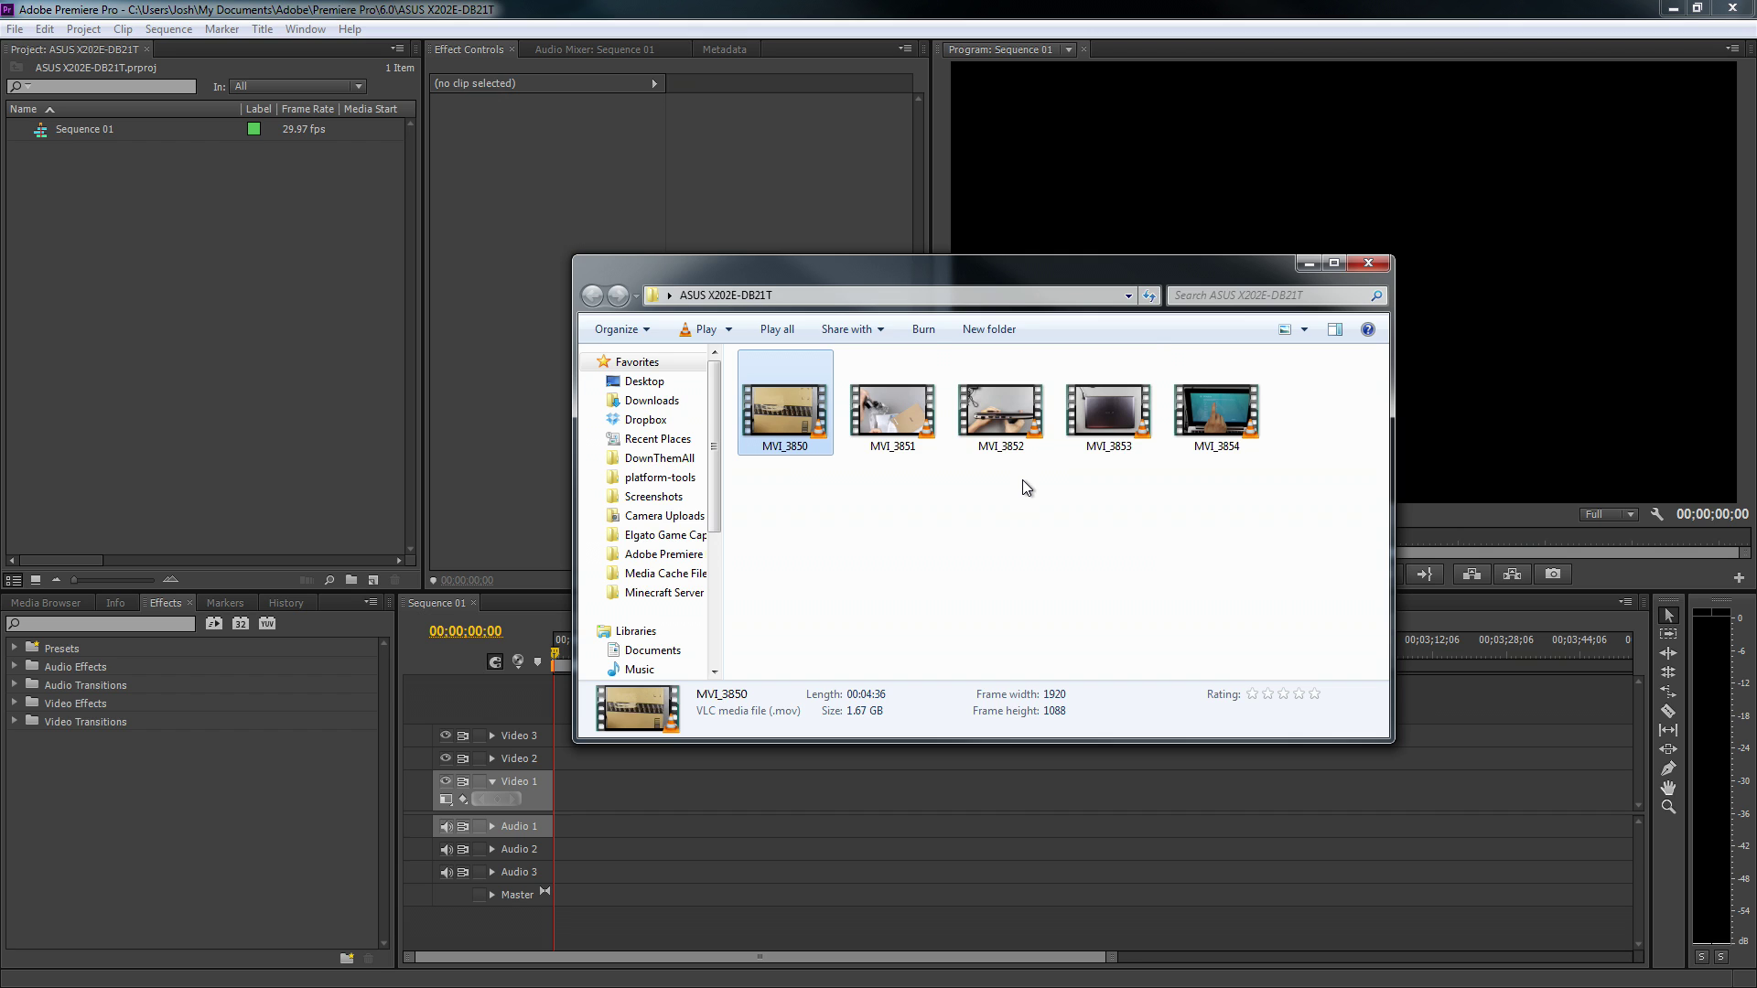
key("ctrl+a")
left_click_drag(786, 412, 326, 331)
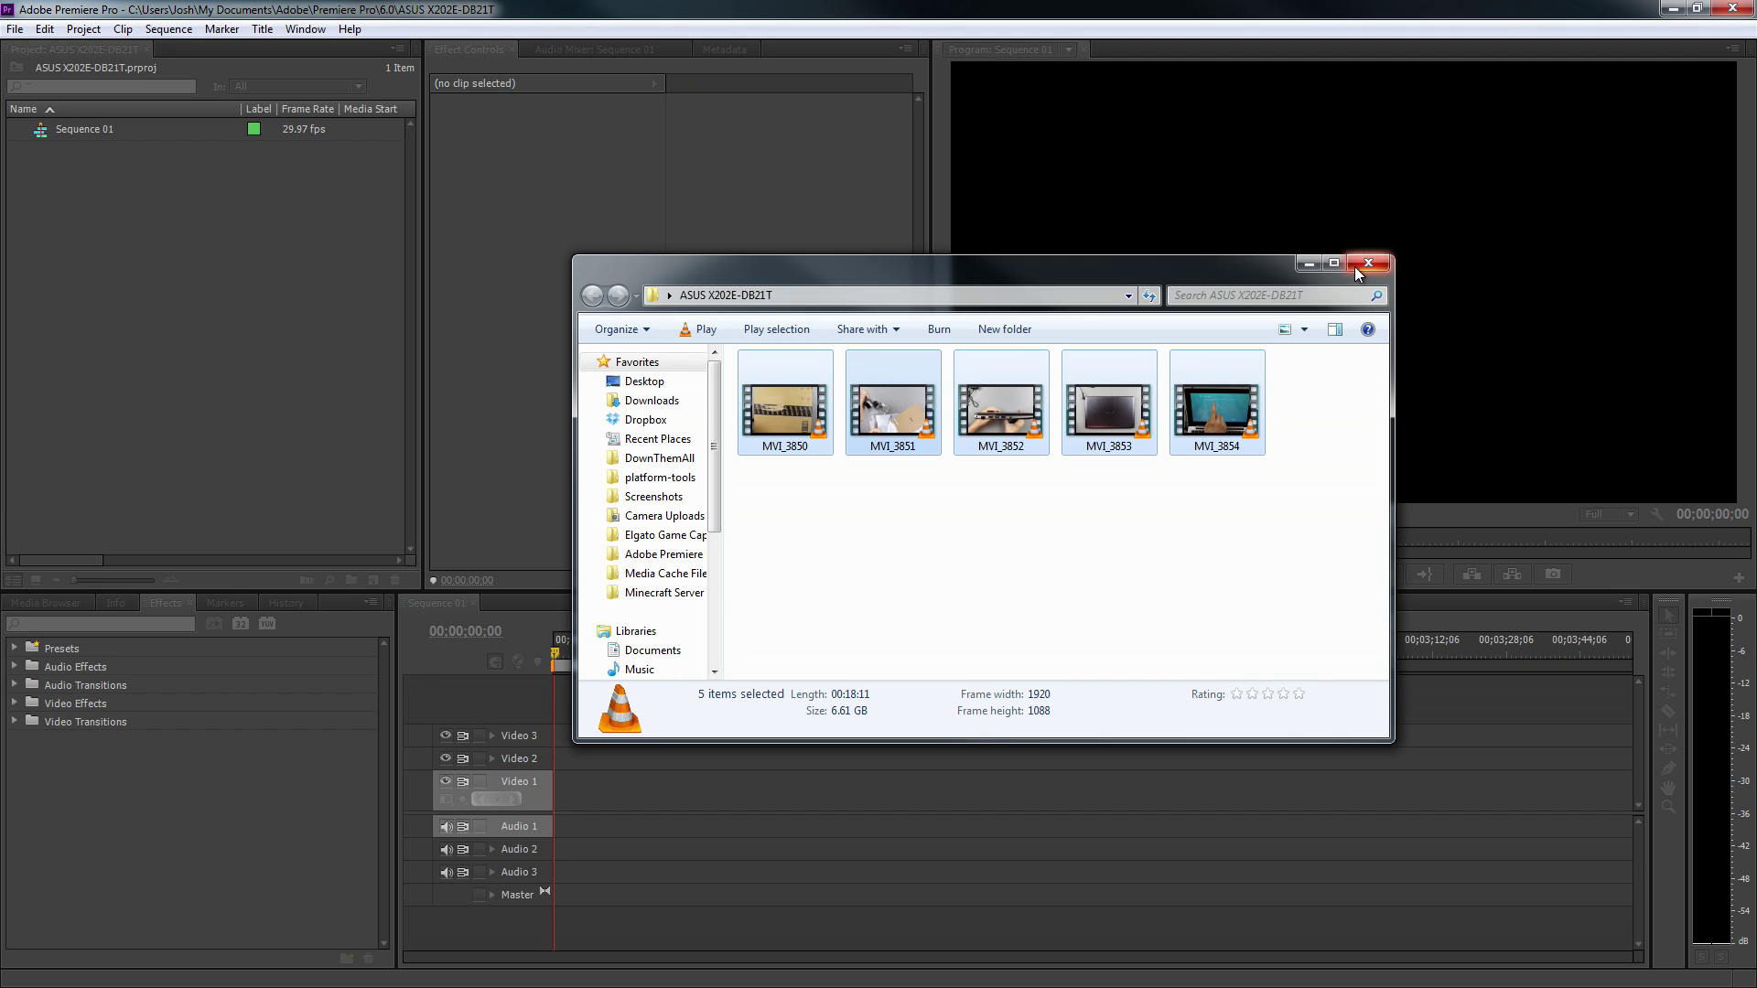
left_click(1355, 267)
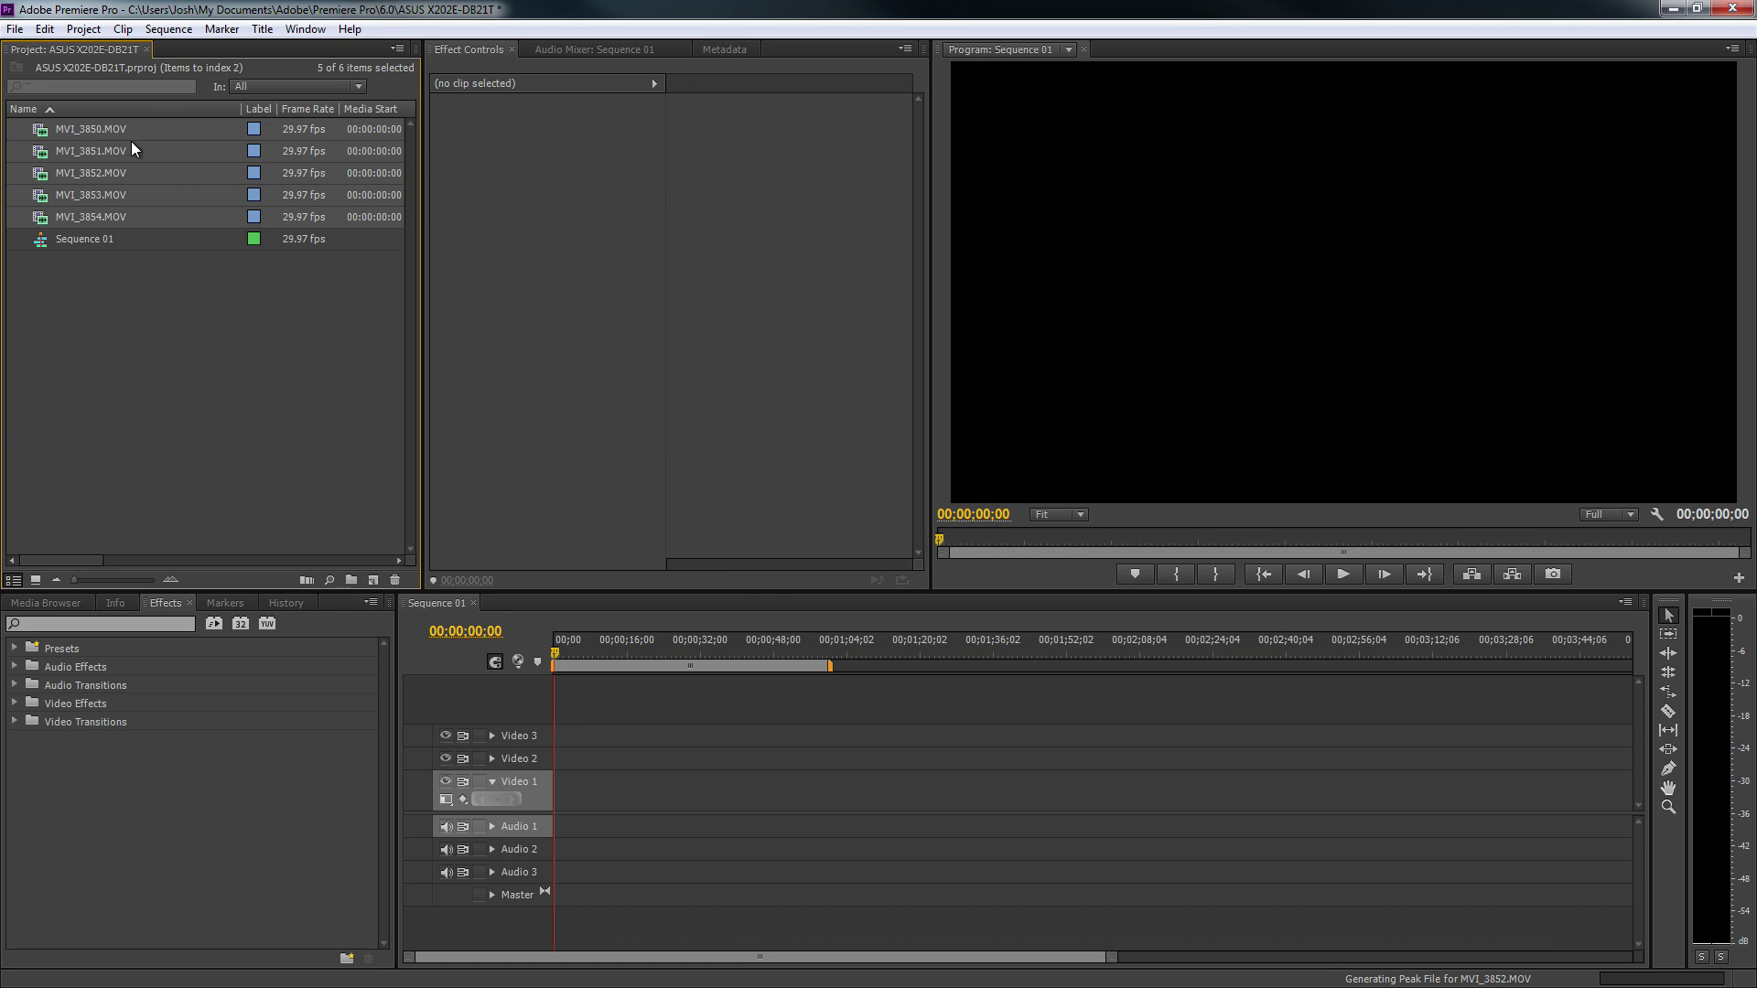
Build a new sequence from the five clips MVI_3850.MOV to MVI_3854.MOV so it matches their footage
left_click(161, 108)
left_click(161, 108)
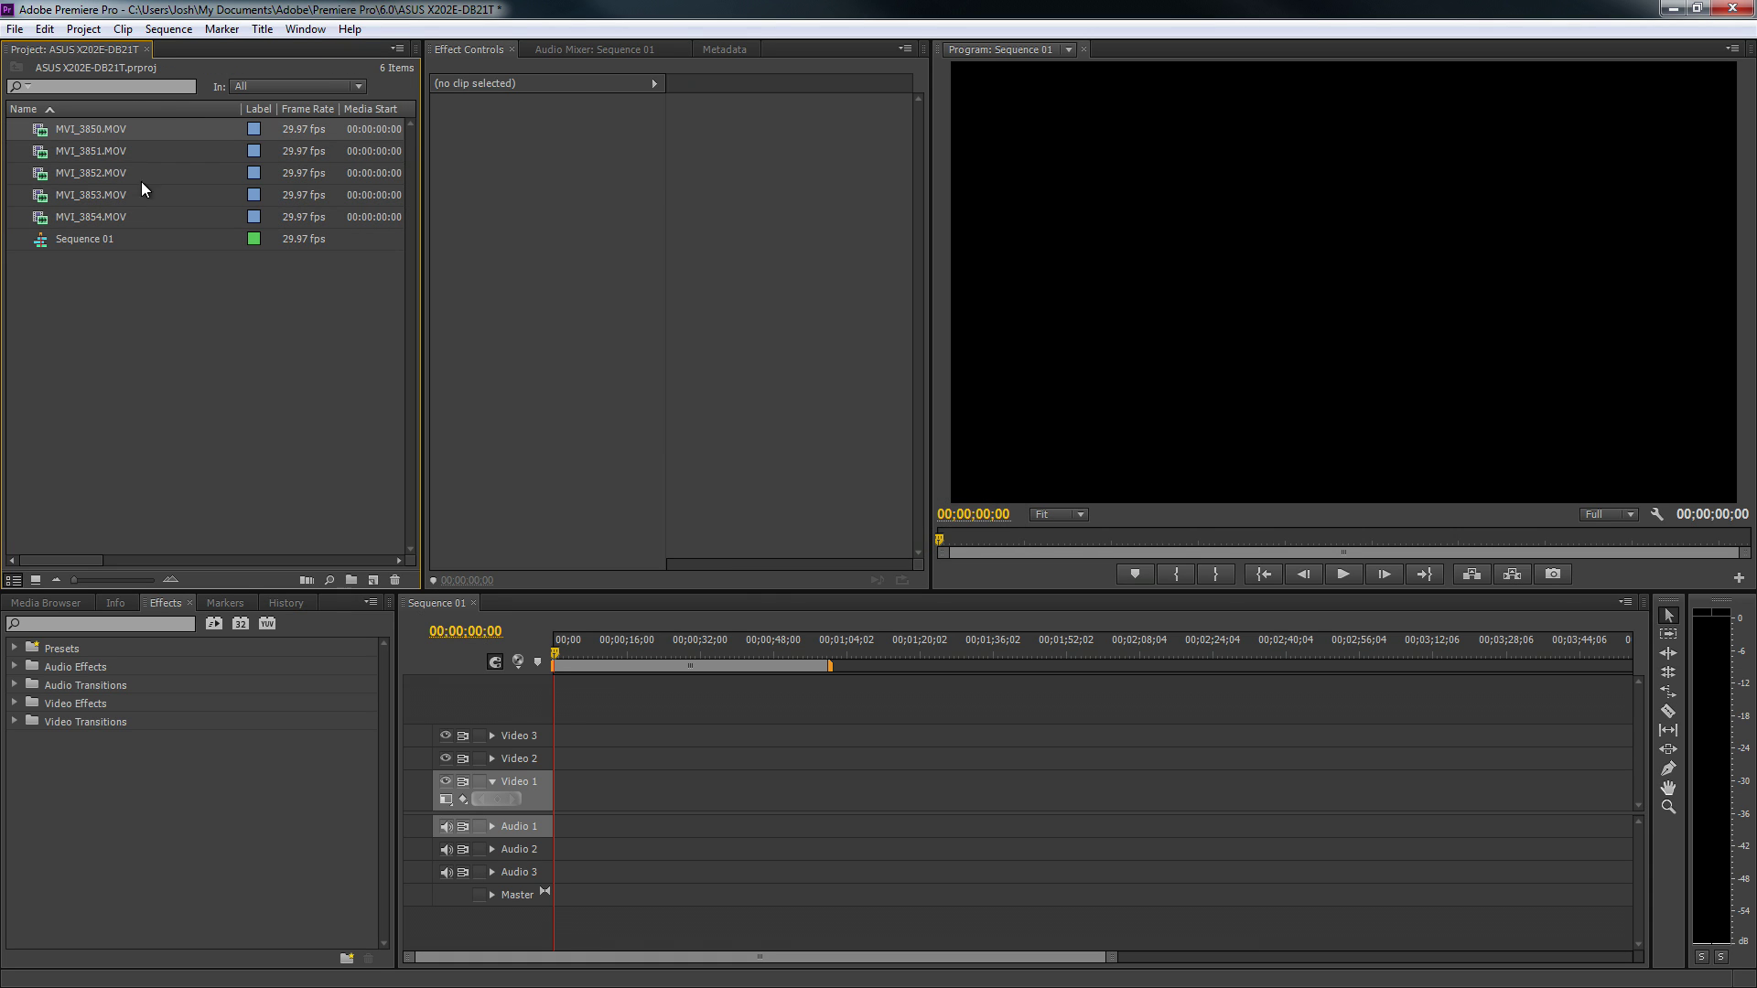
left_click(111, 217, "shift")
left_click_drag(128, 218, 331, 463)
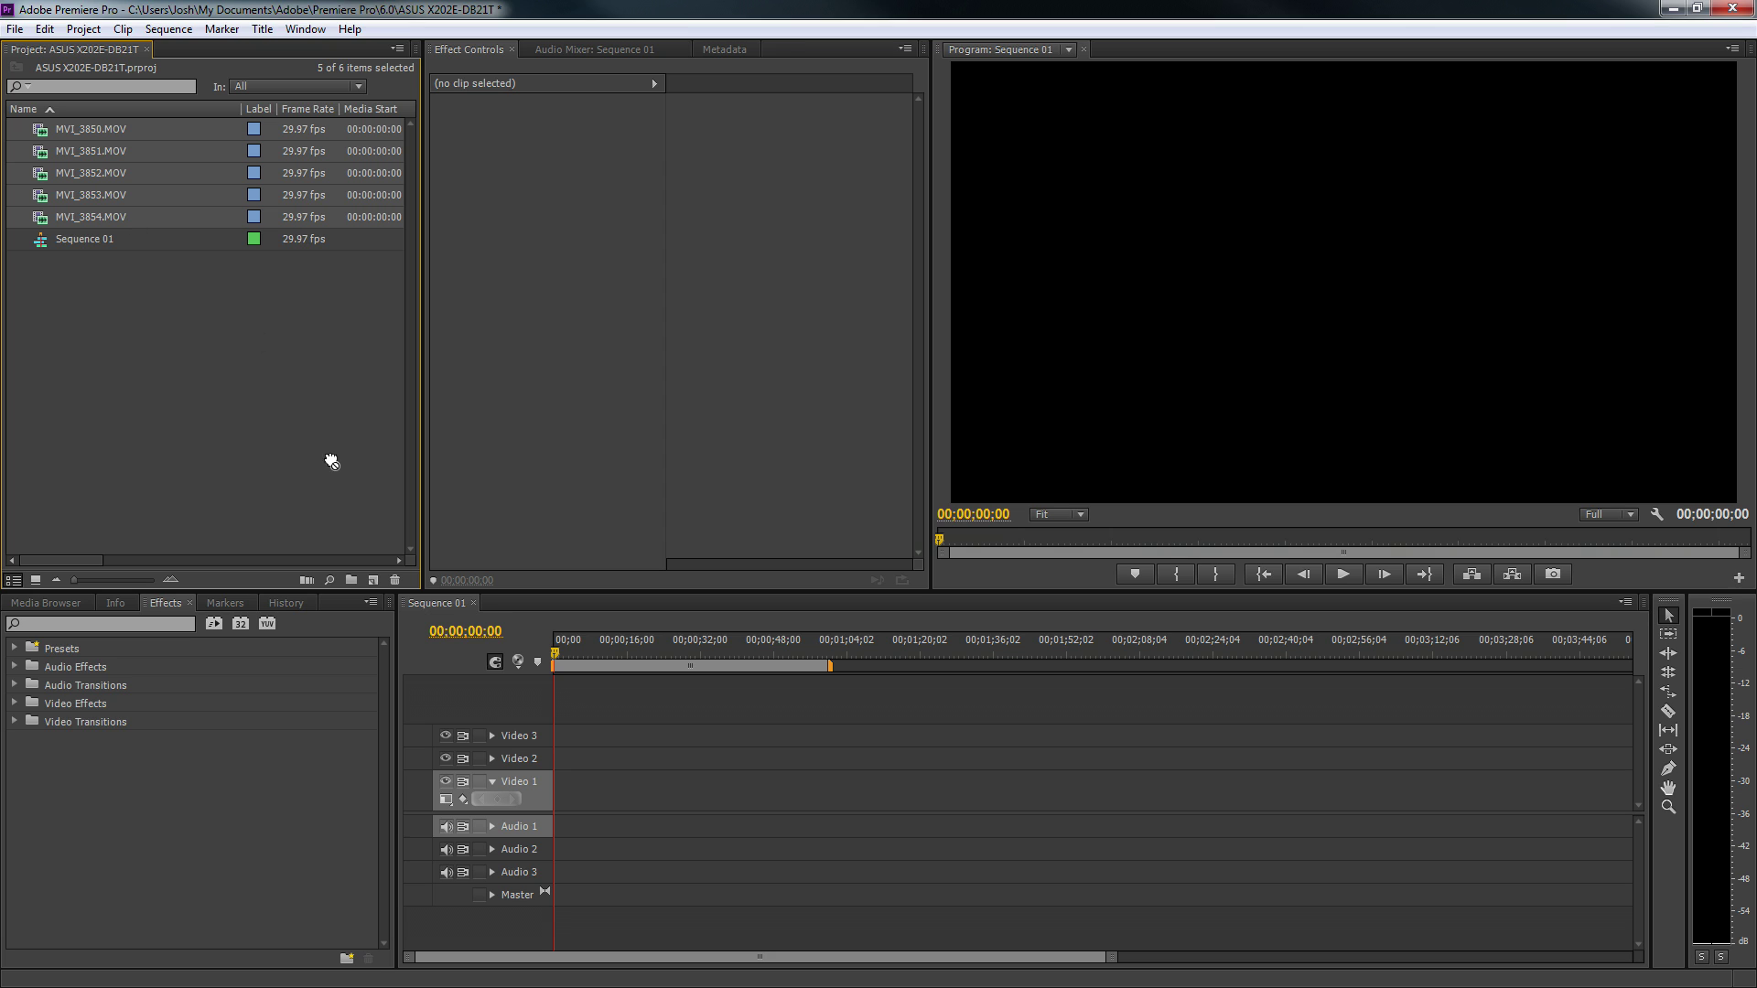
left_click_drag(375, 580, 375, 580)
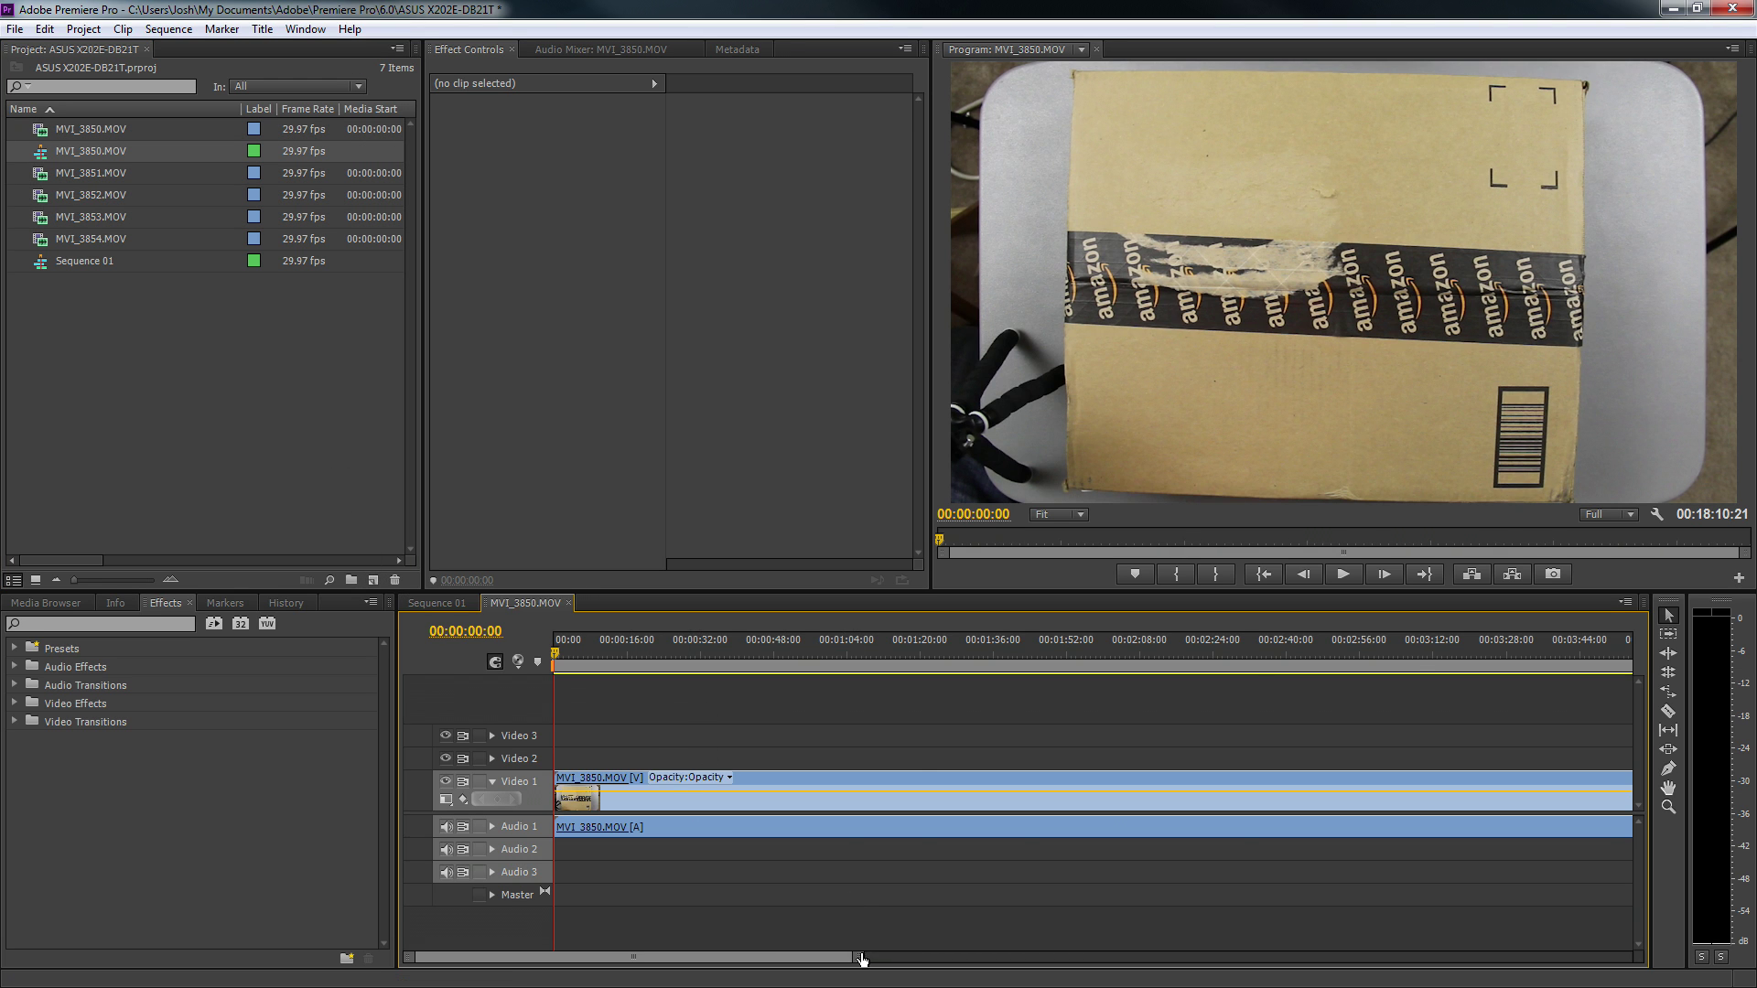
Expand the Audio 1 track and enlarge it to show the waveforms of all the clips
left_click_drag(857, 958, 1624, 957)
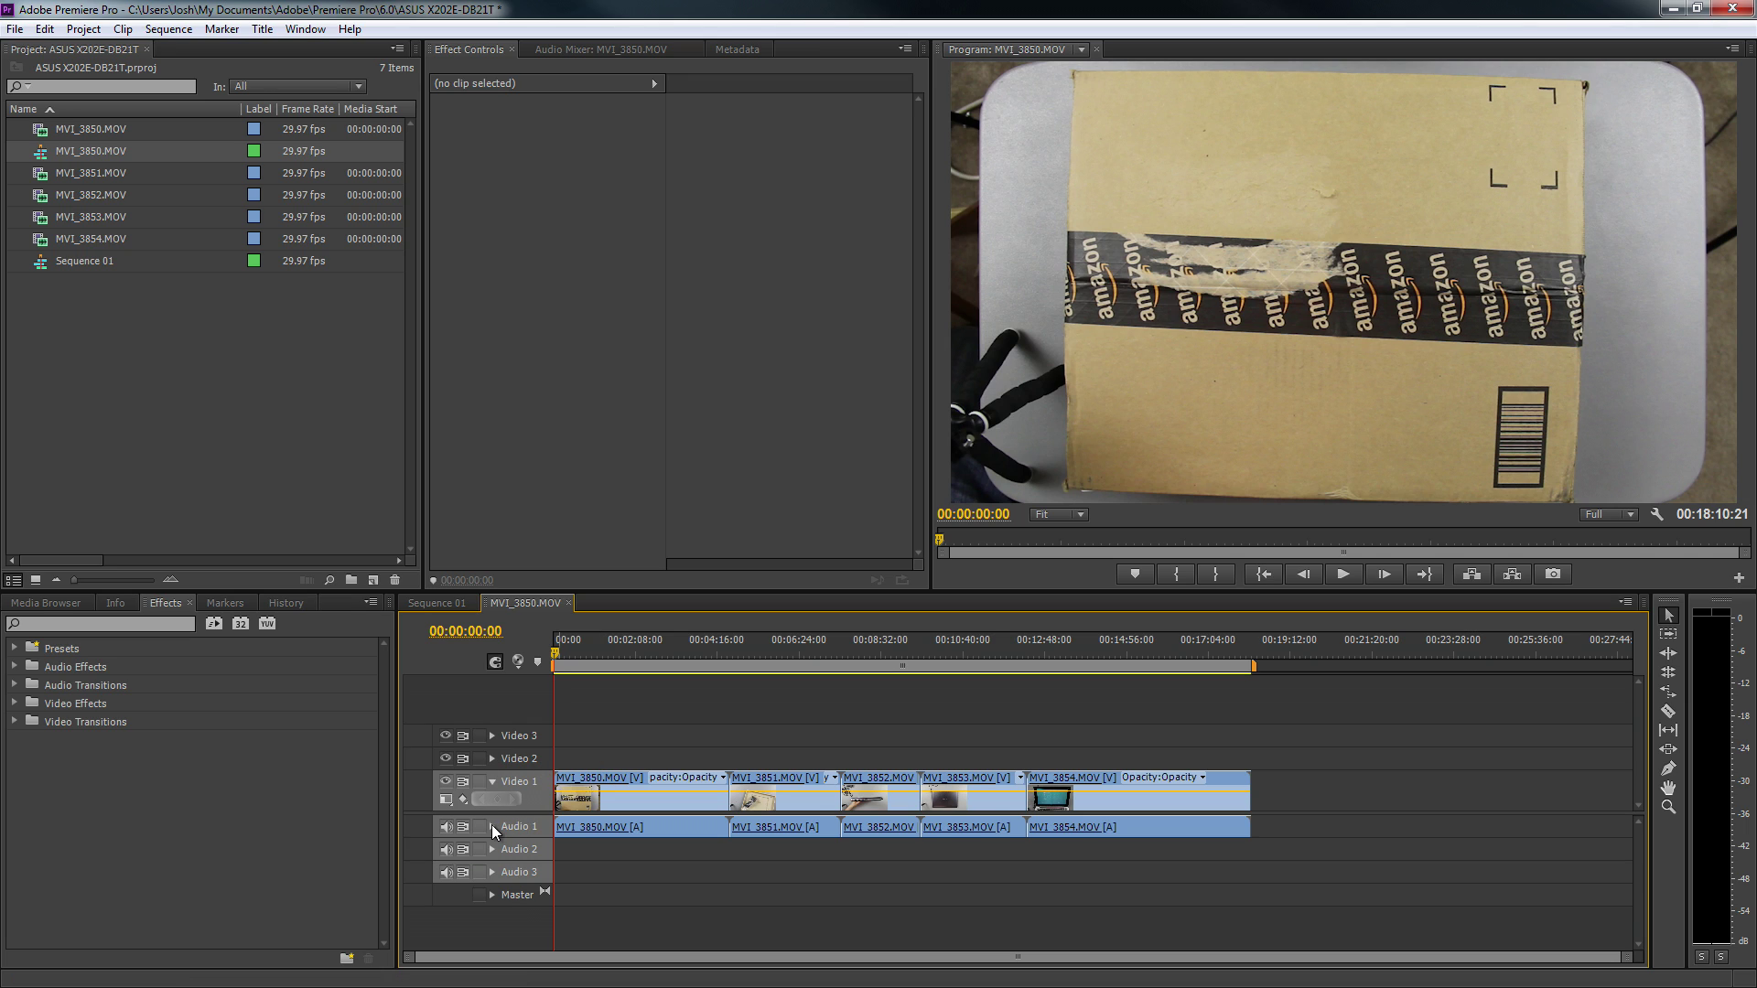
left_click(491, 827)
left_click_drag(538, 814, 536, 919)
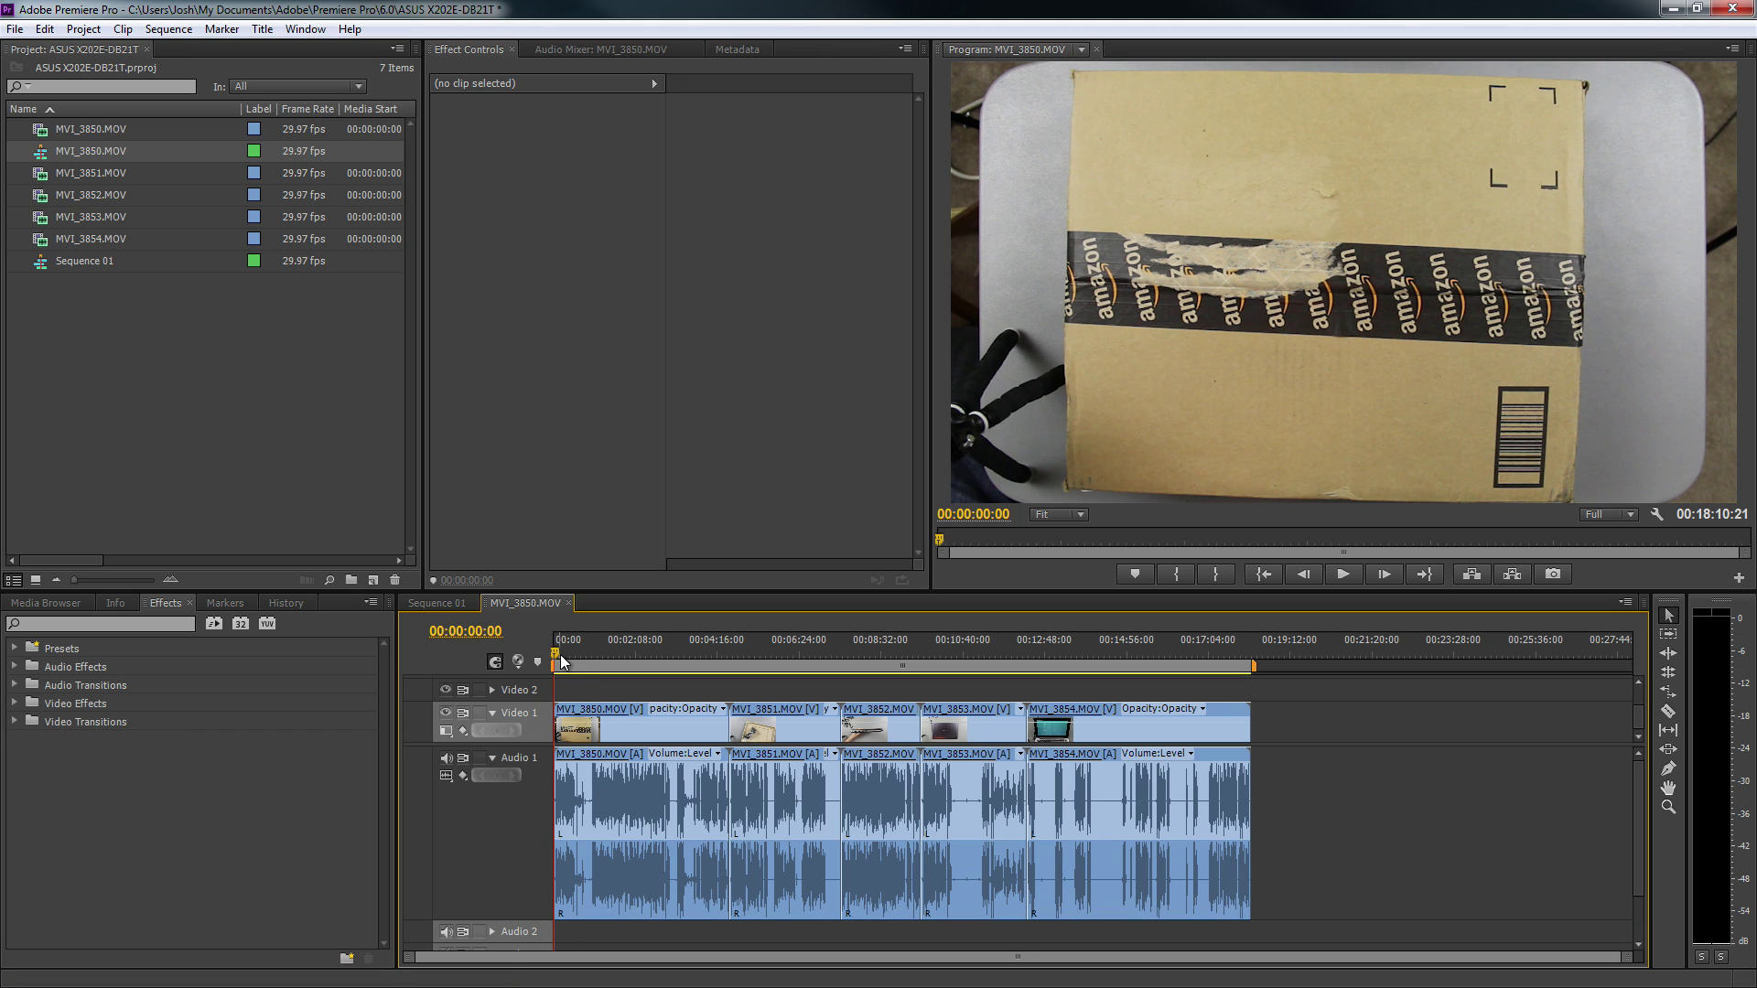
left_click_drag(562, 662, 574, 658)
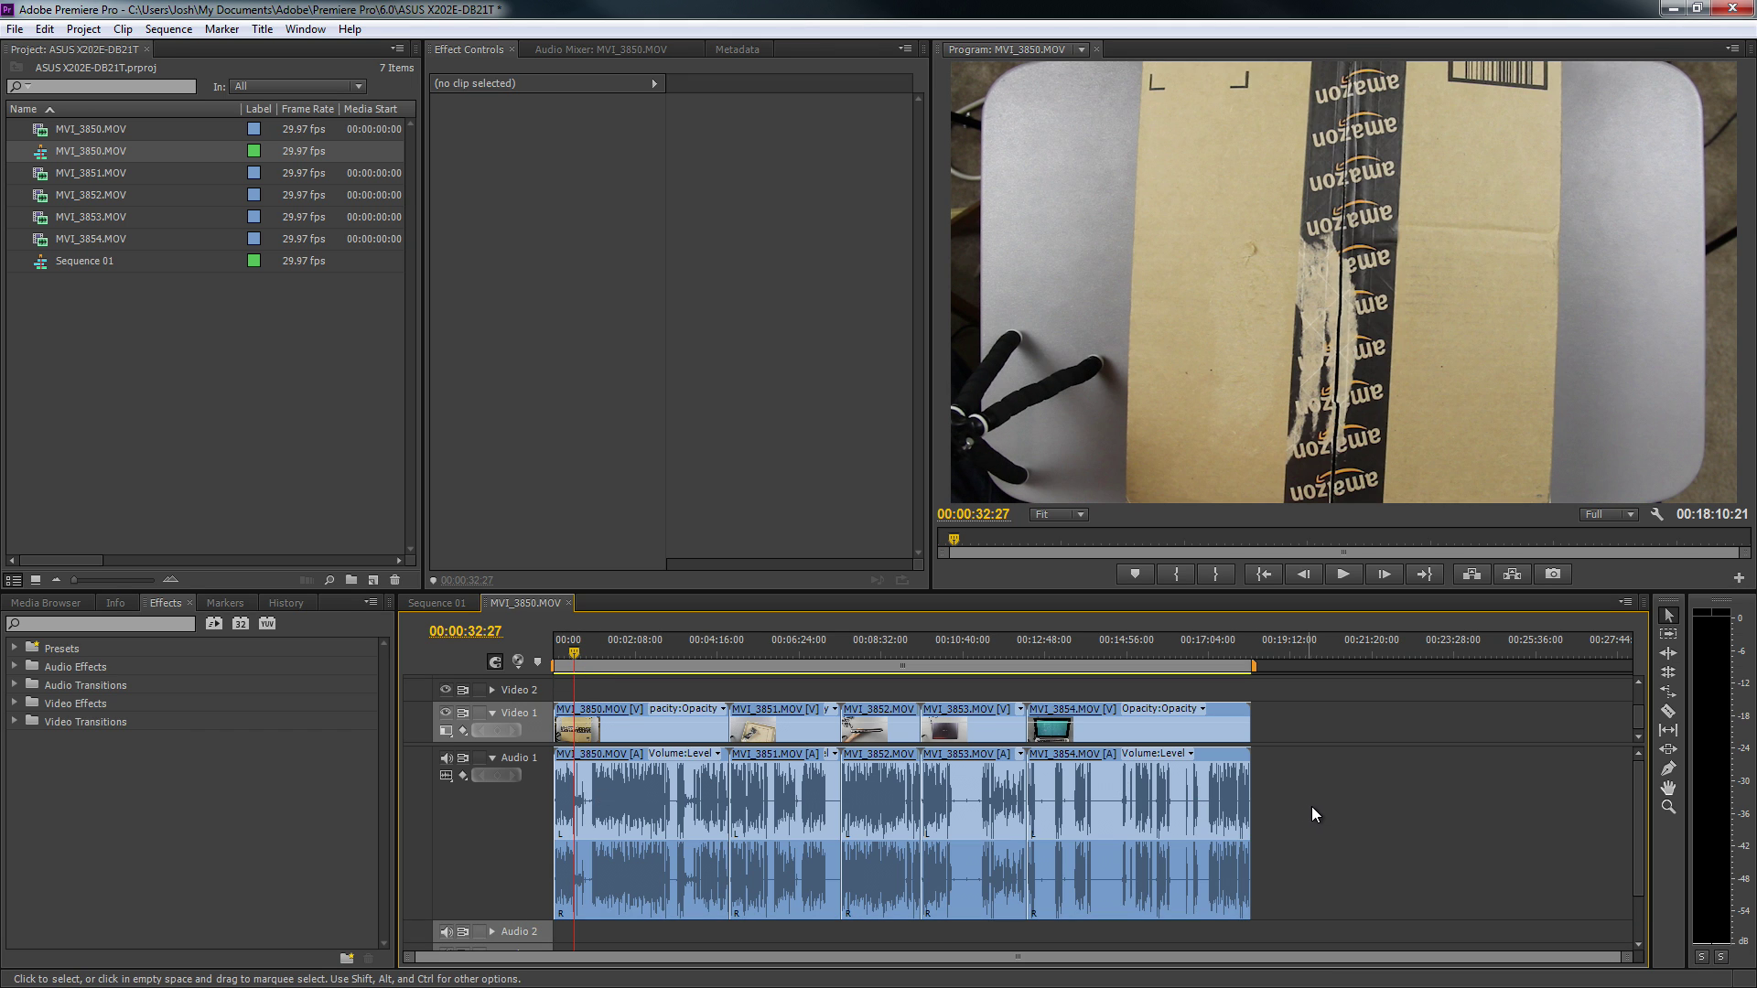
Shift all clips later on the timeline to free the start, and import wwjoshdew intro.mp4 into the project
key("ctrl+a")
left_click_drag(1077, 785, 1263, 787)
left_click_drag(0, 357, 168, 355)
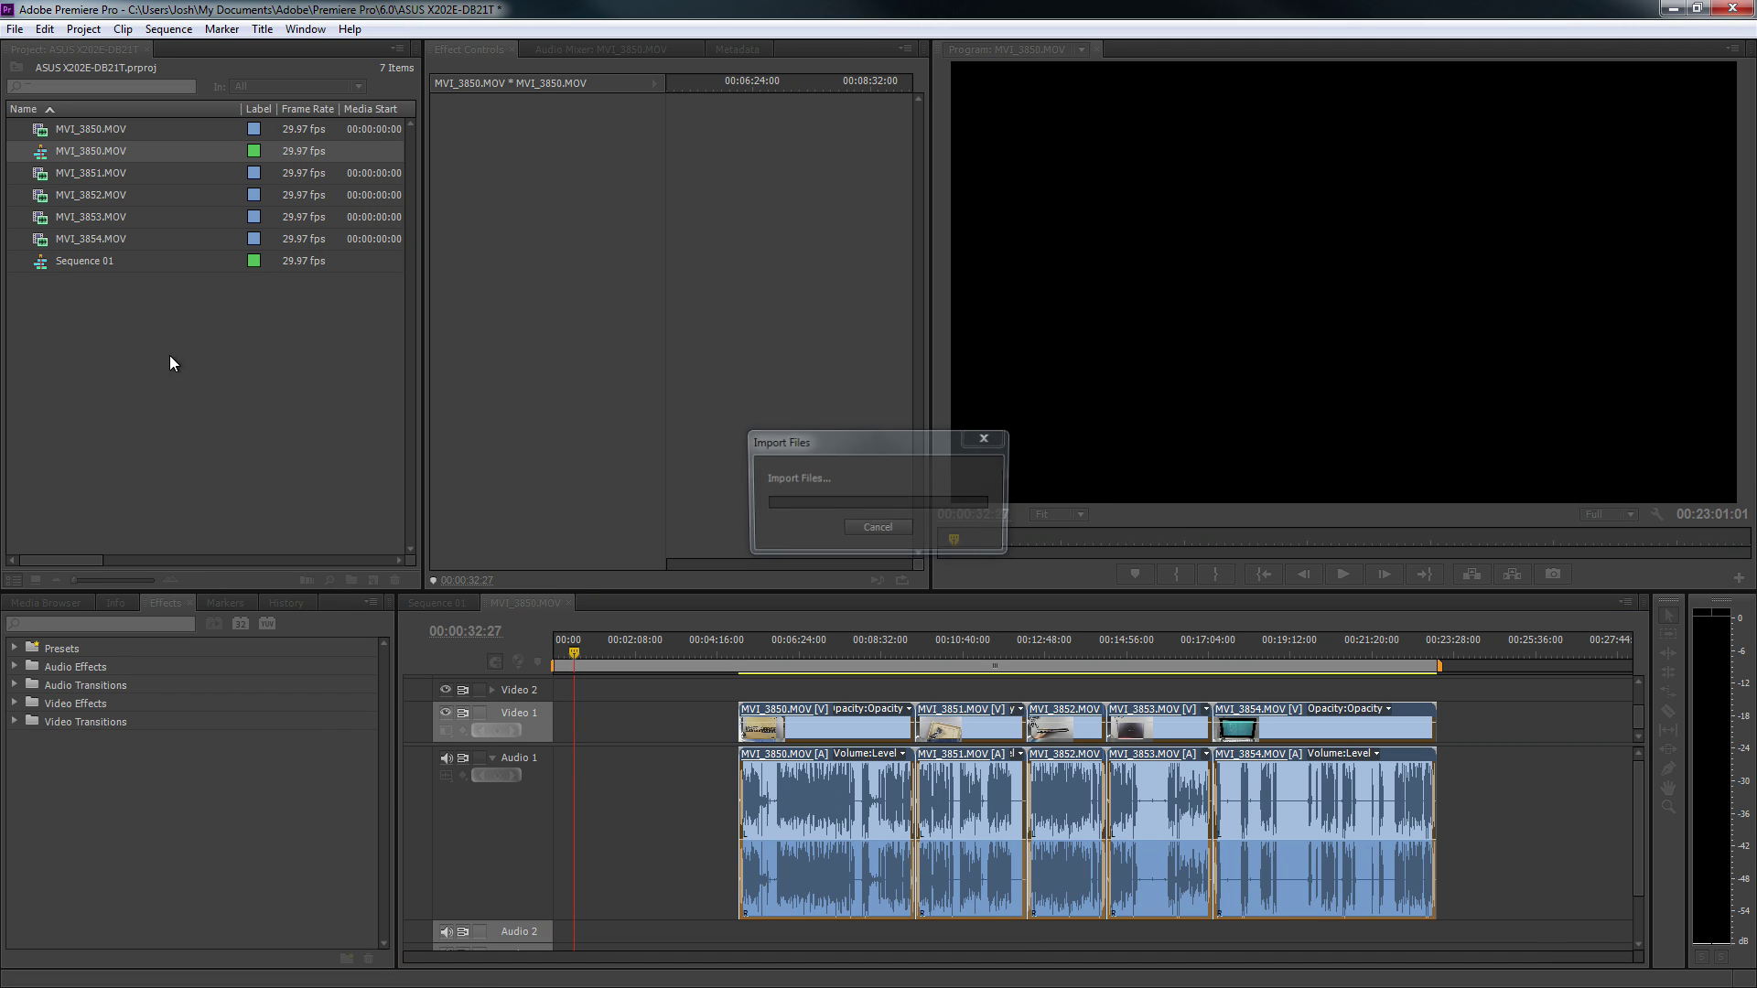
Place wwjoshdew intro.mp4 at the start of the timeline and ripple delete the gap before the MVI clips
left_click_drag(96, 282, 629, 778)
key("ctrl+z")
right_click(595, 773)
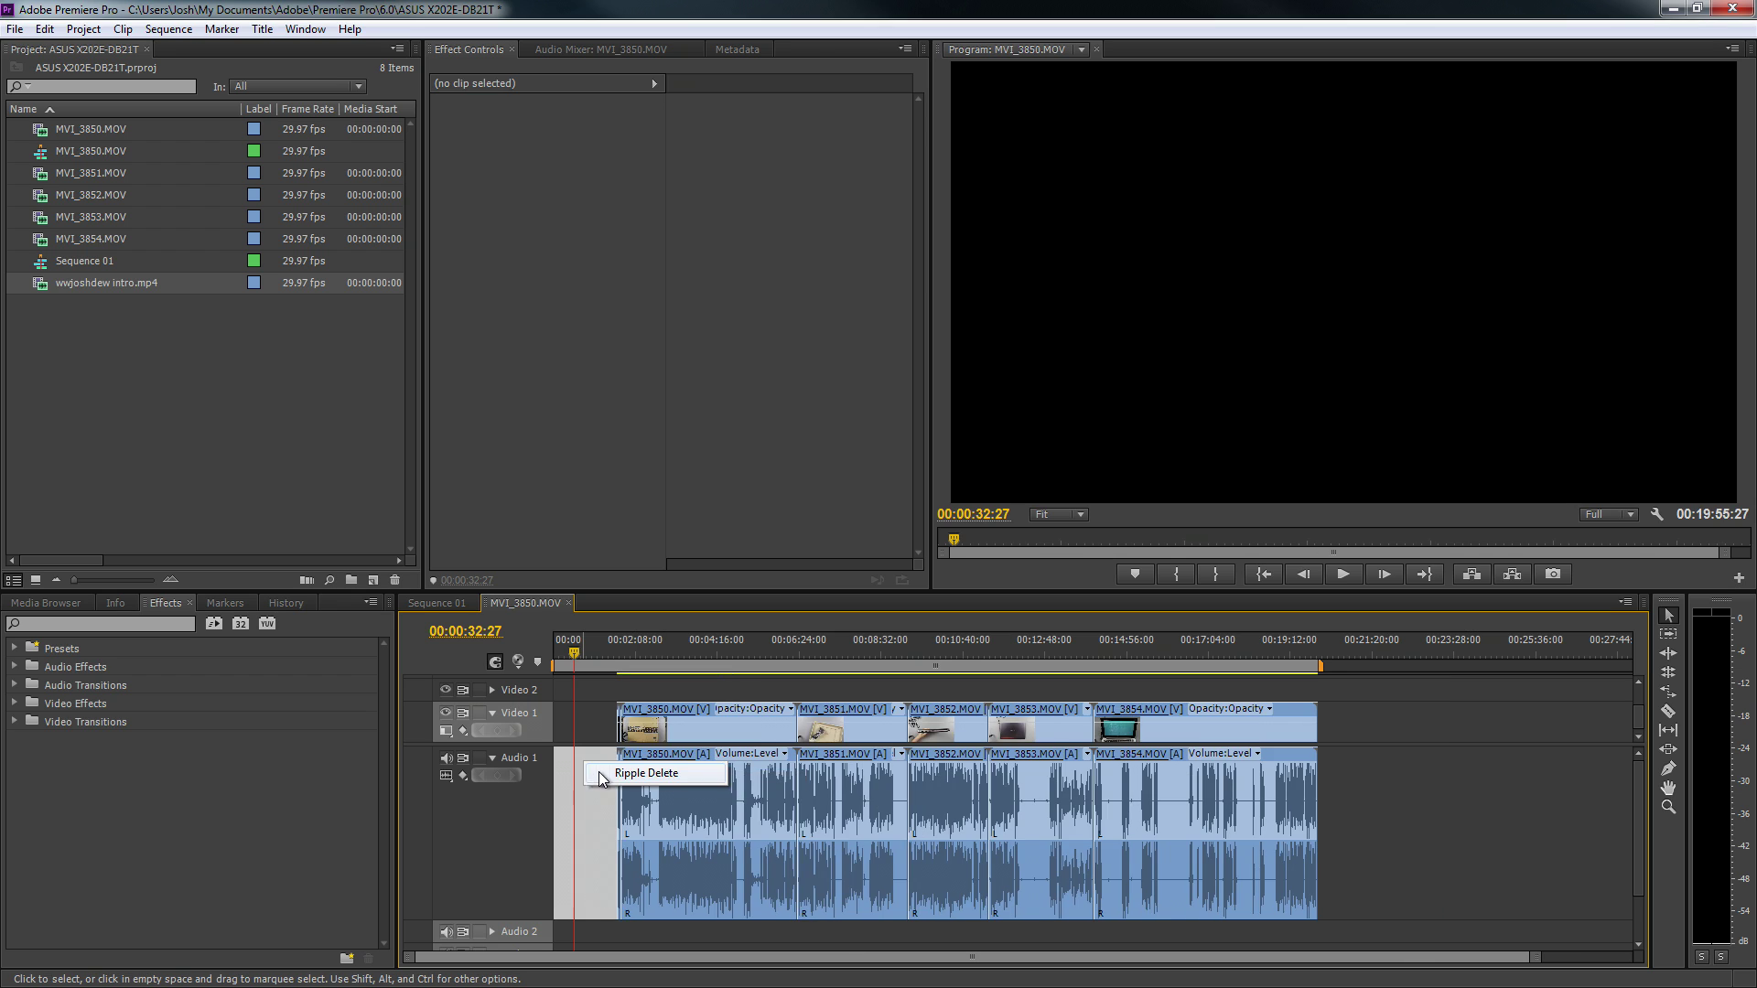
left_click(640, 774)
Split MVI_3850.MOV at 00:00:05:19 and ripple delete the short silent piece between the intro and the cut
key("equal")
key("equal")
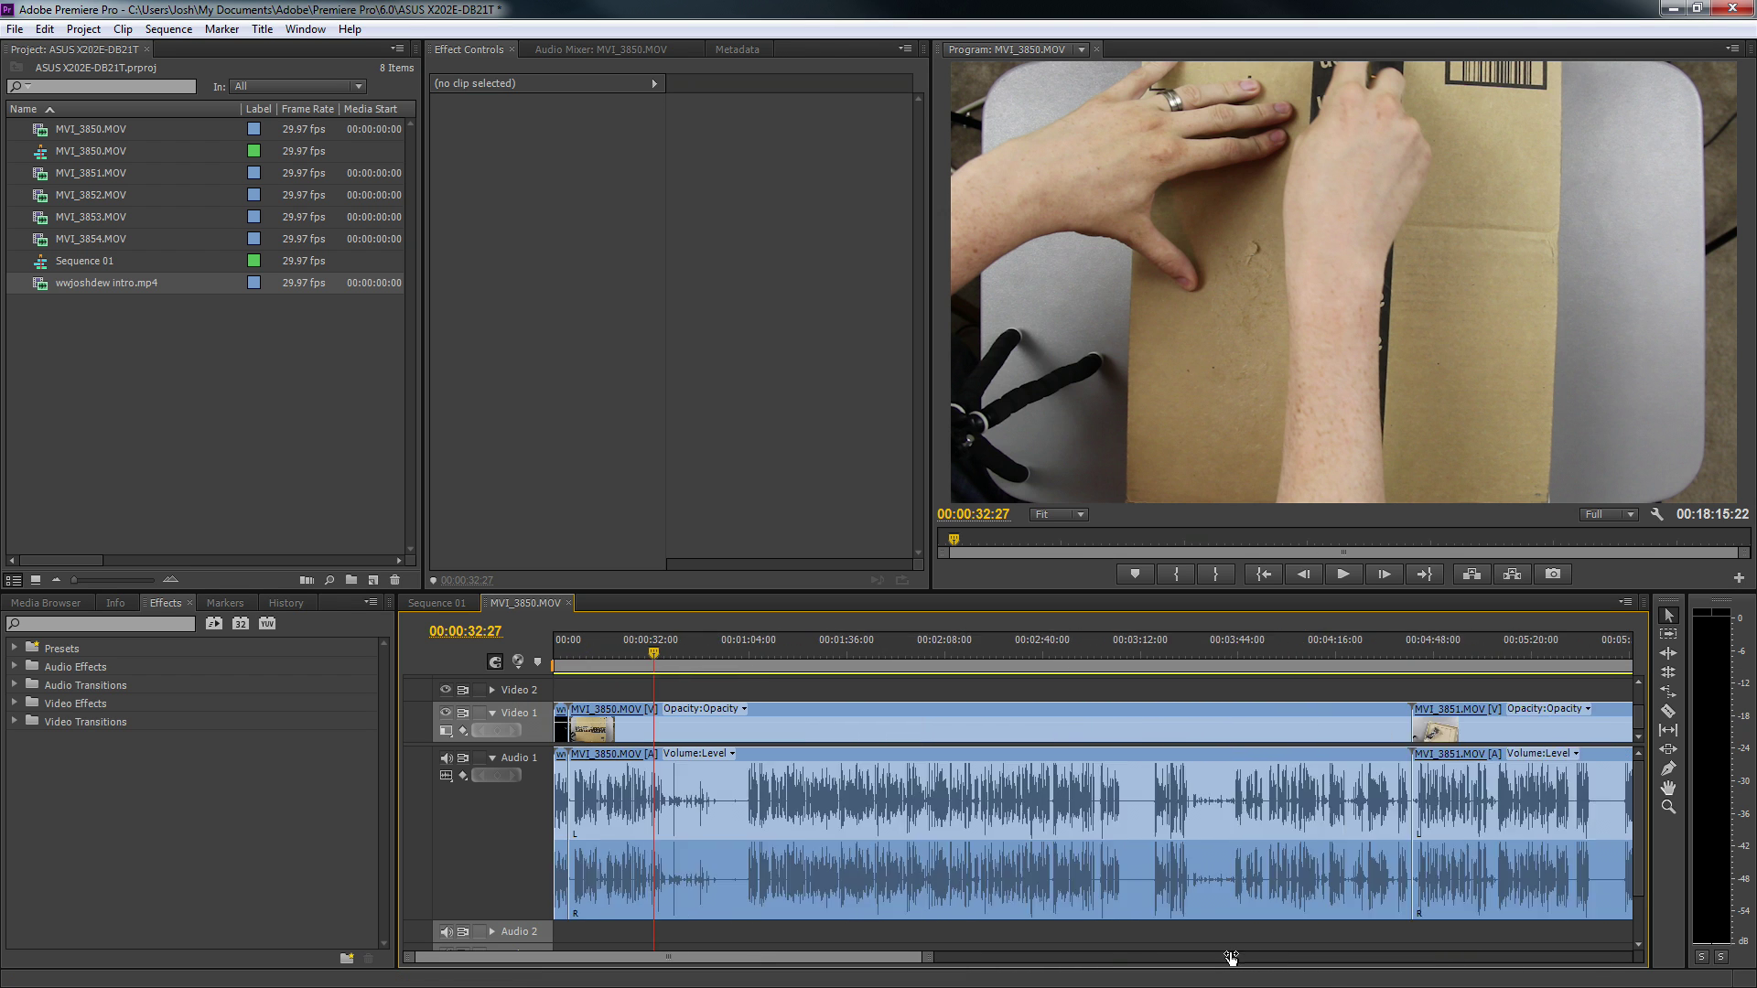
left_click(577, 661)
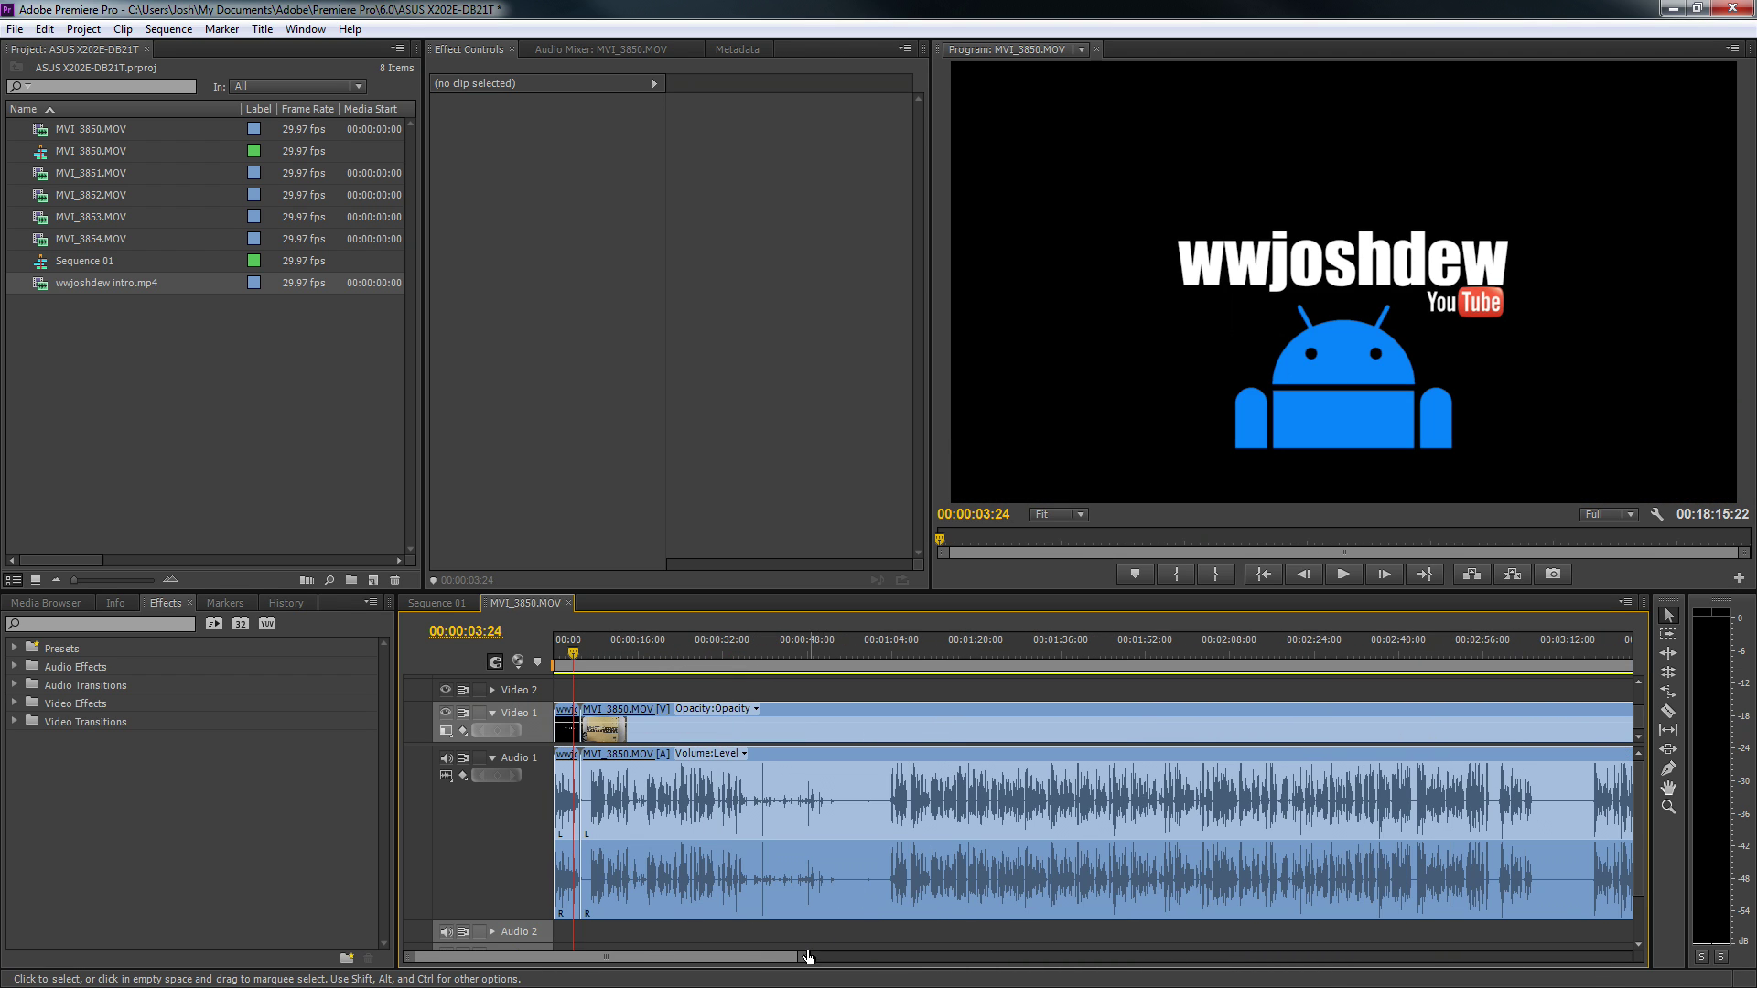
left_click_drag(801, 957, 667, 964)
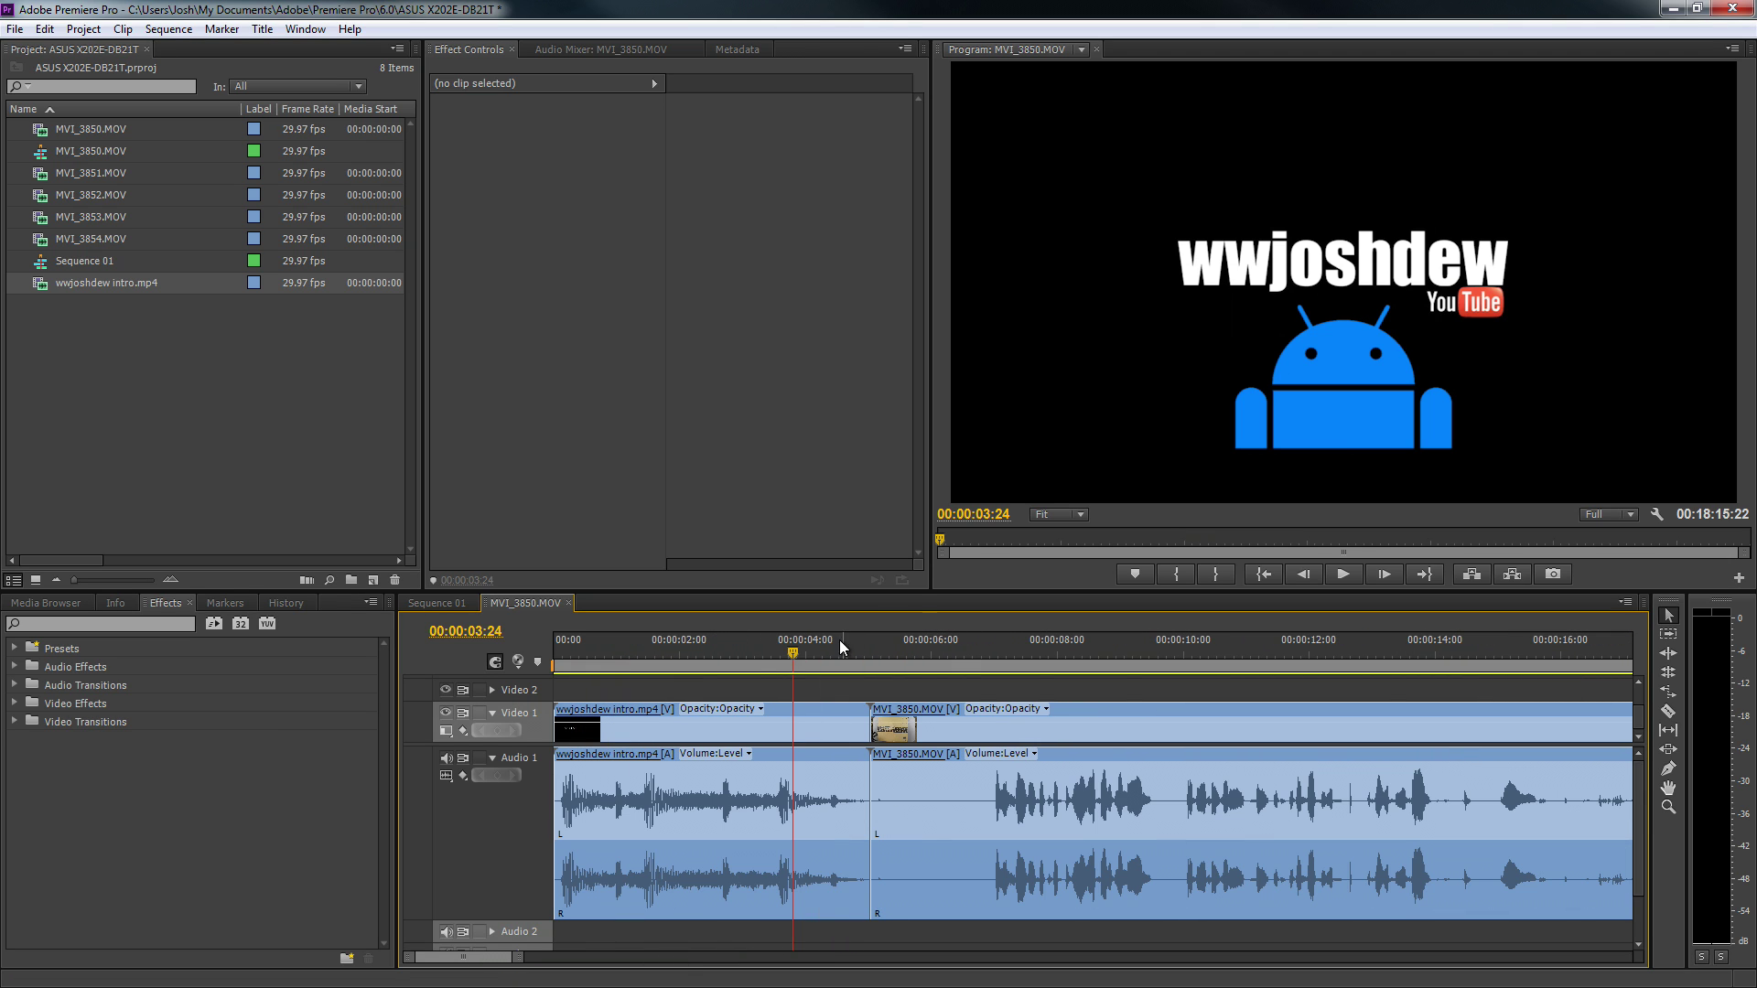
left_click(739, 646)
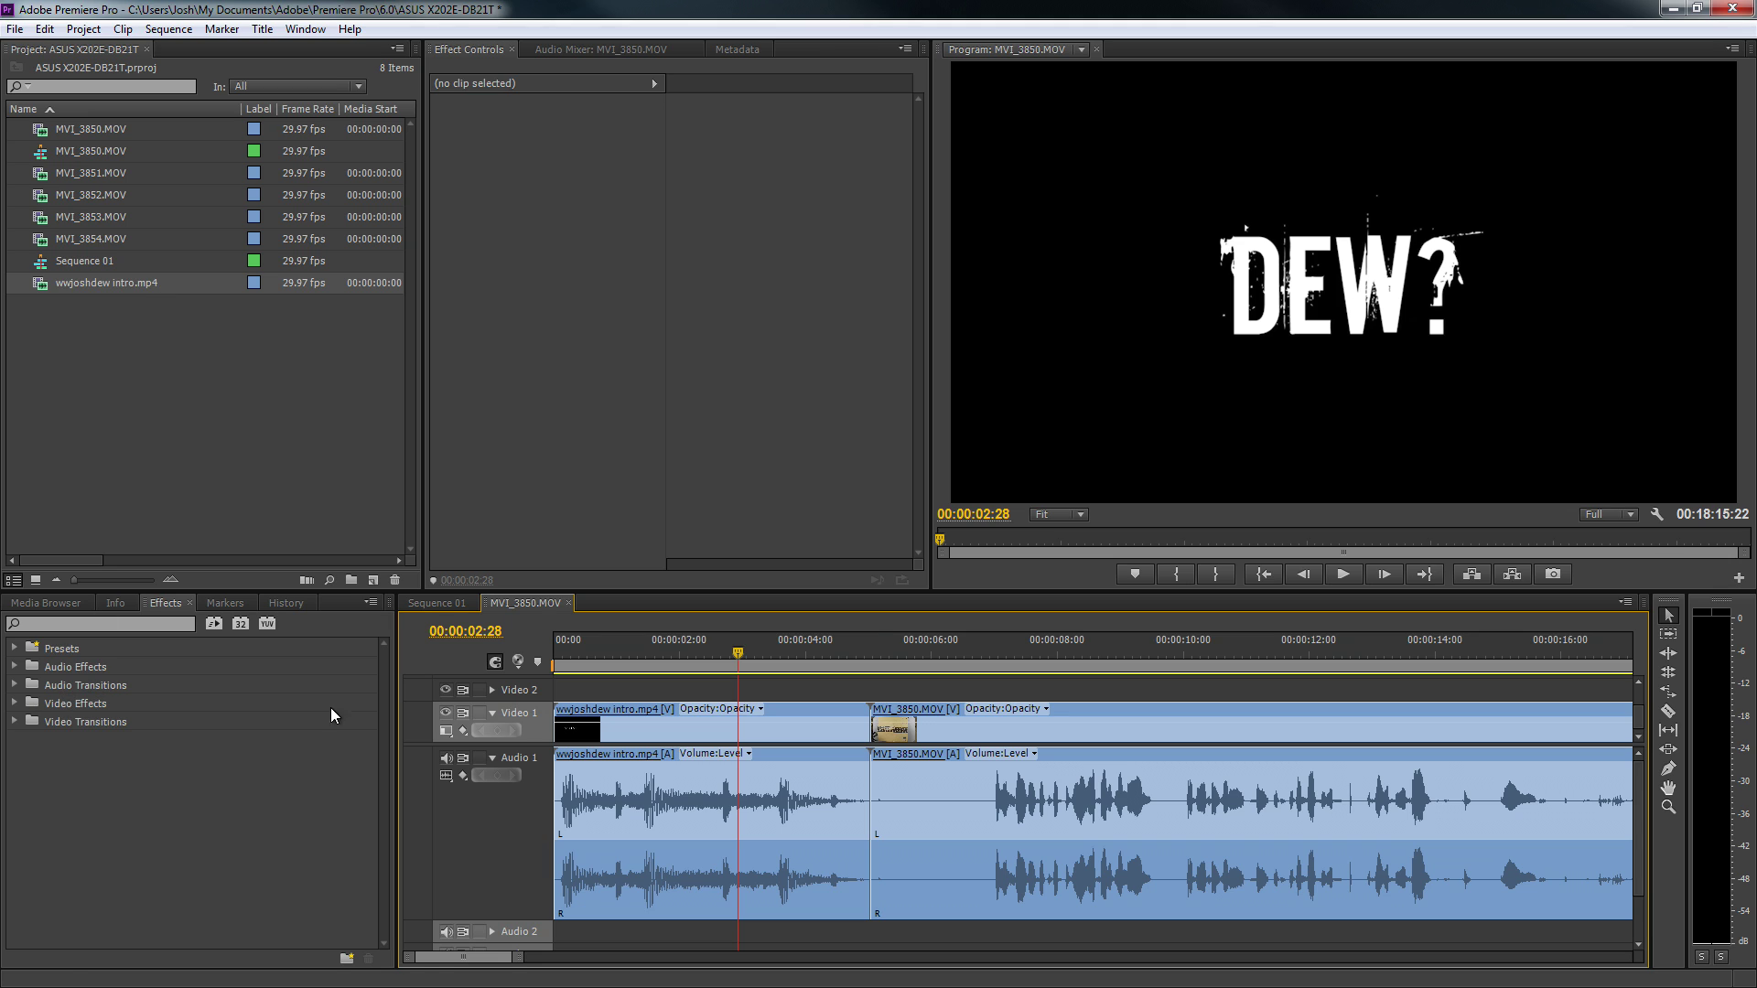
left_click(932, 655)
left_click_drag(922, 659, 908, 652)
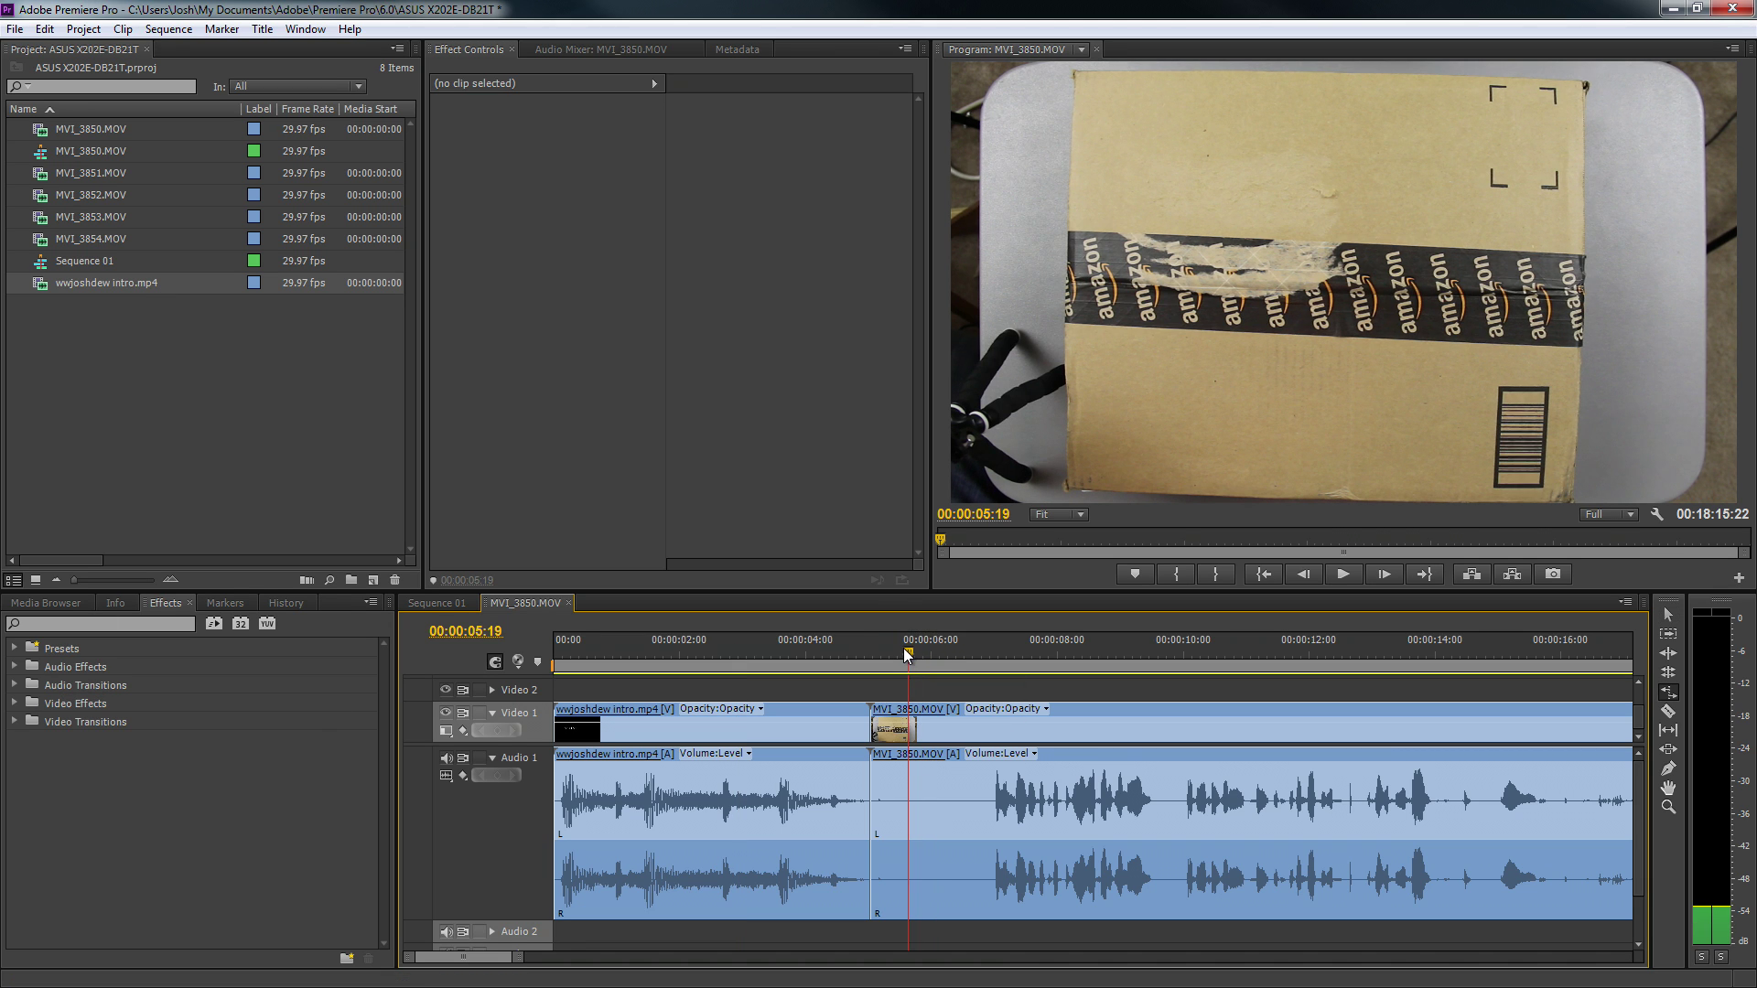
key("c")
left_click(908, 781)
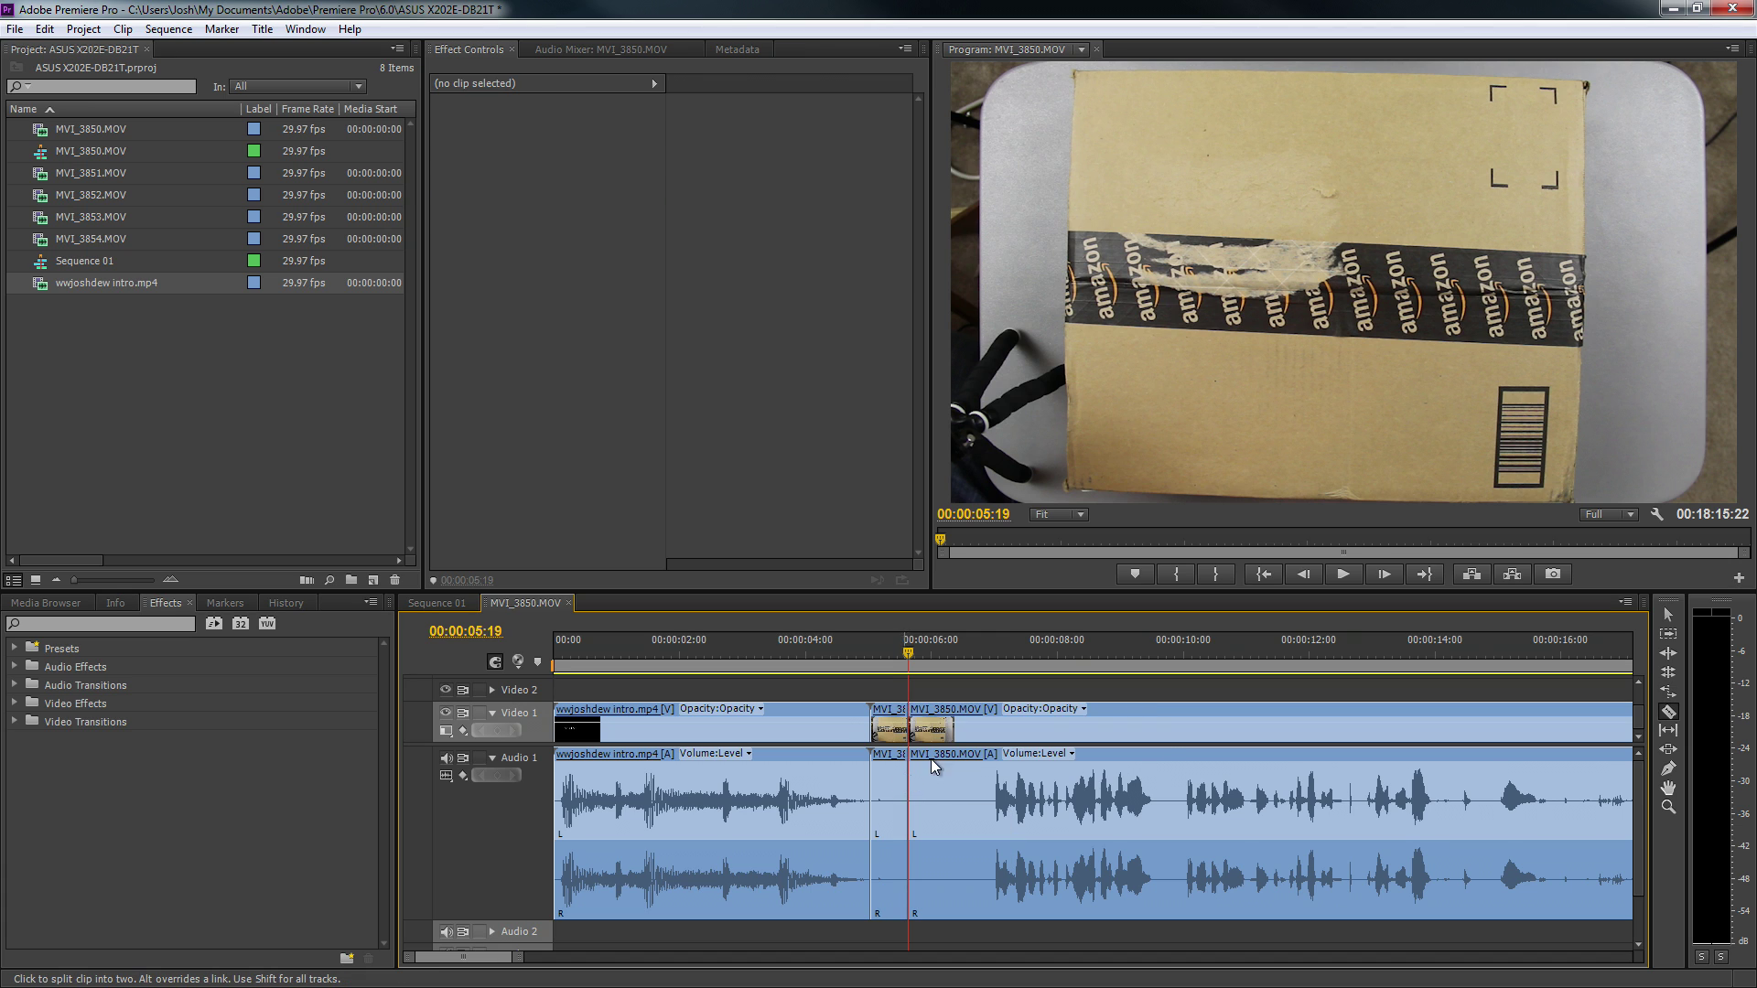
right_click(893, 785)
left_click(967, 166)
Add a Dip to Black transition between the intro and MVI_3850.MOV, with its alignment set to Center at Cut
left_click(14, 722)
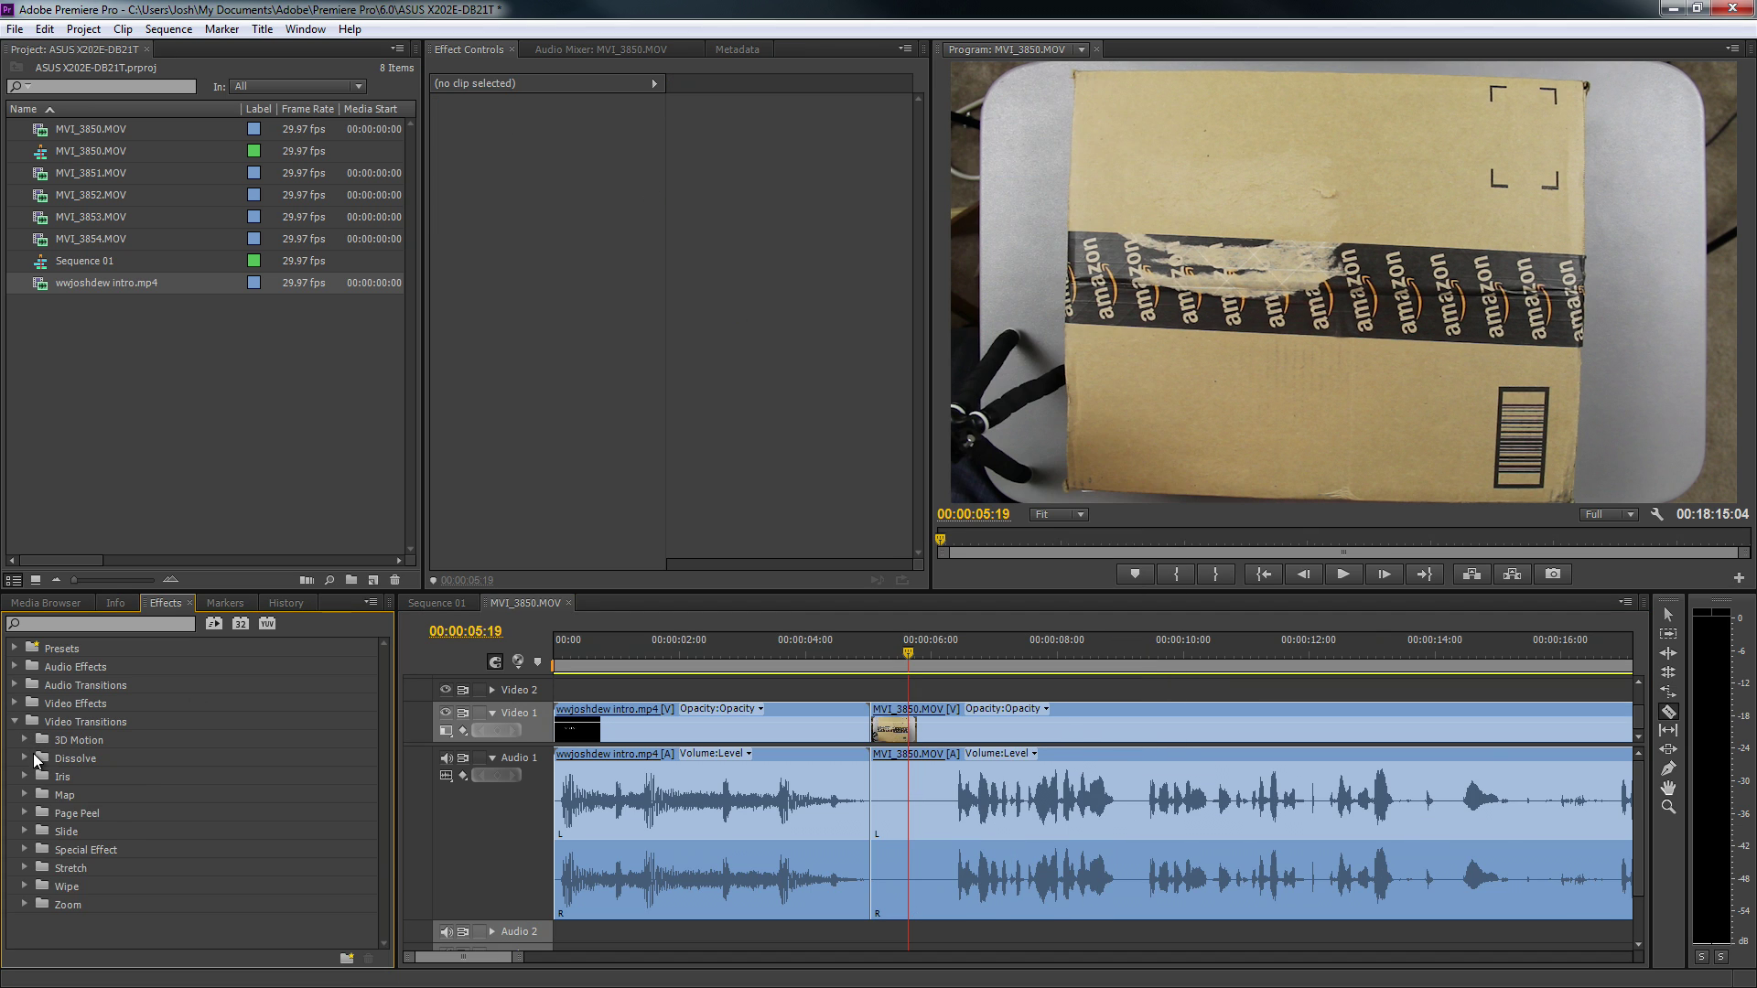
left_click(26, 759)
left_click_drag(62, 809, 865, 725)
left_click(860, 723)
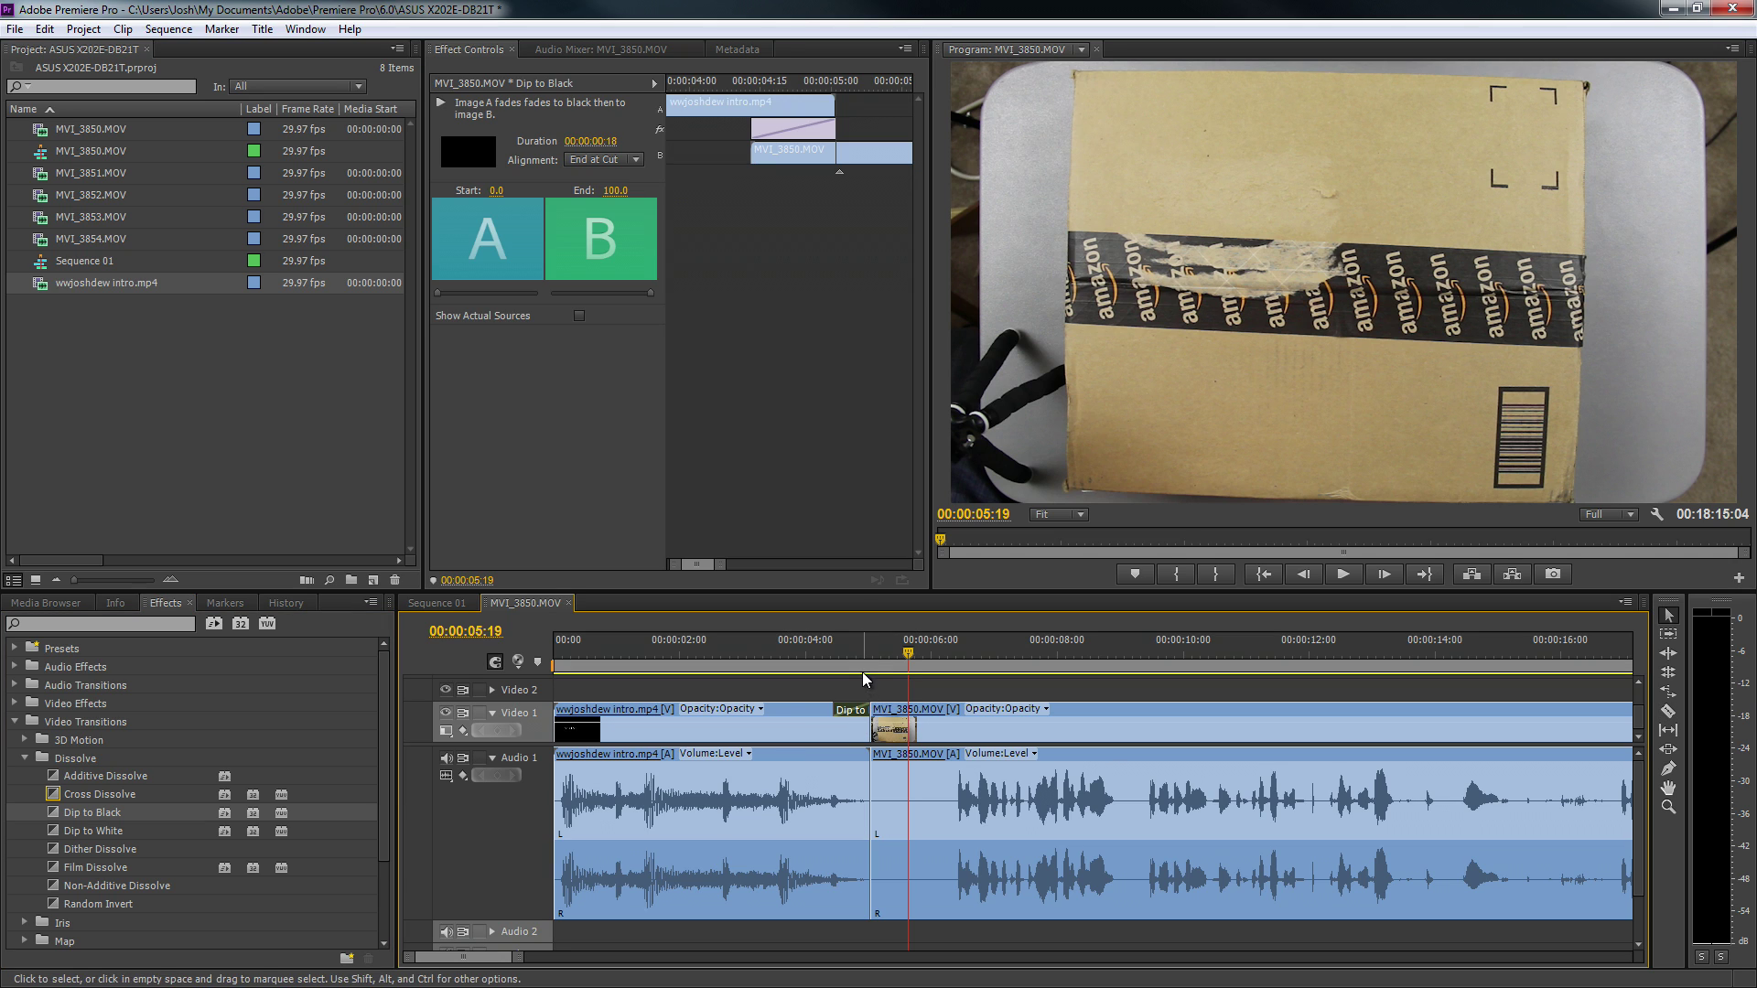
left_click(595, 161)
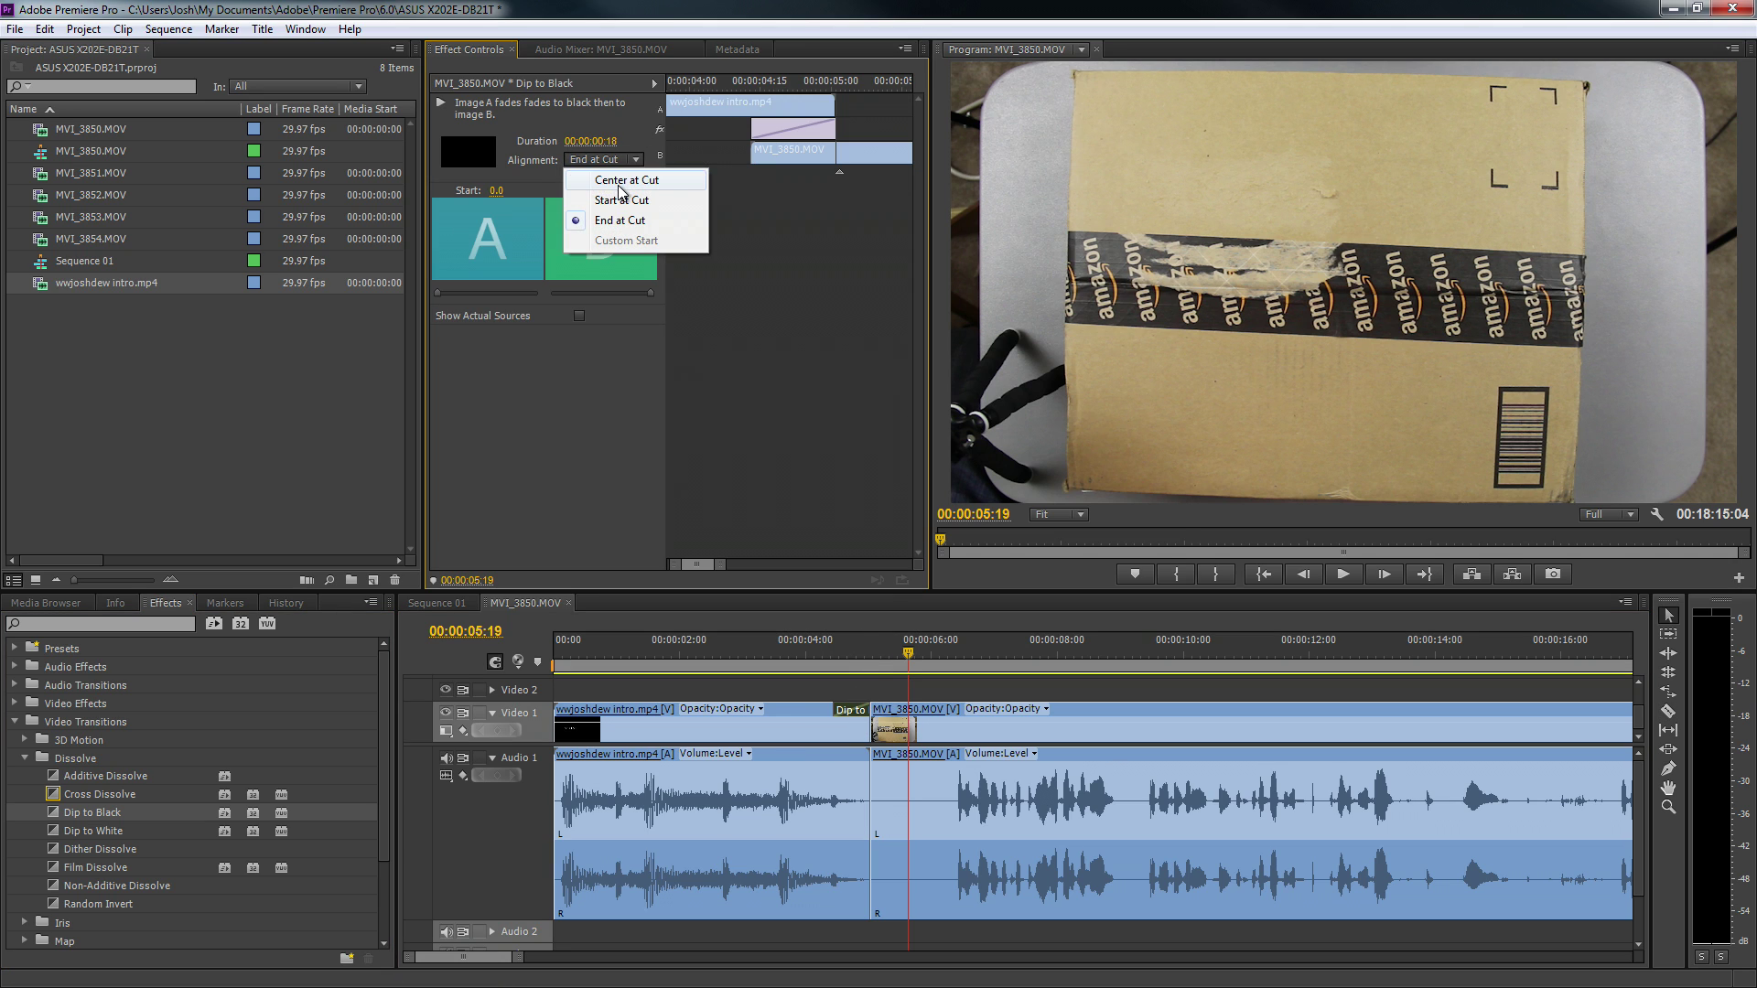
left_click(621, 182)
Cut MVI_3850.MOV again at 00:00:05:24 and ripple delete the remaining silence before the speech starts
left_click(918, 654)
key("c")
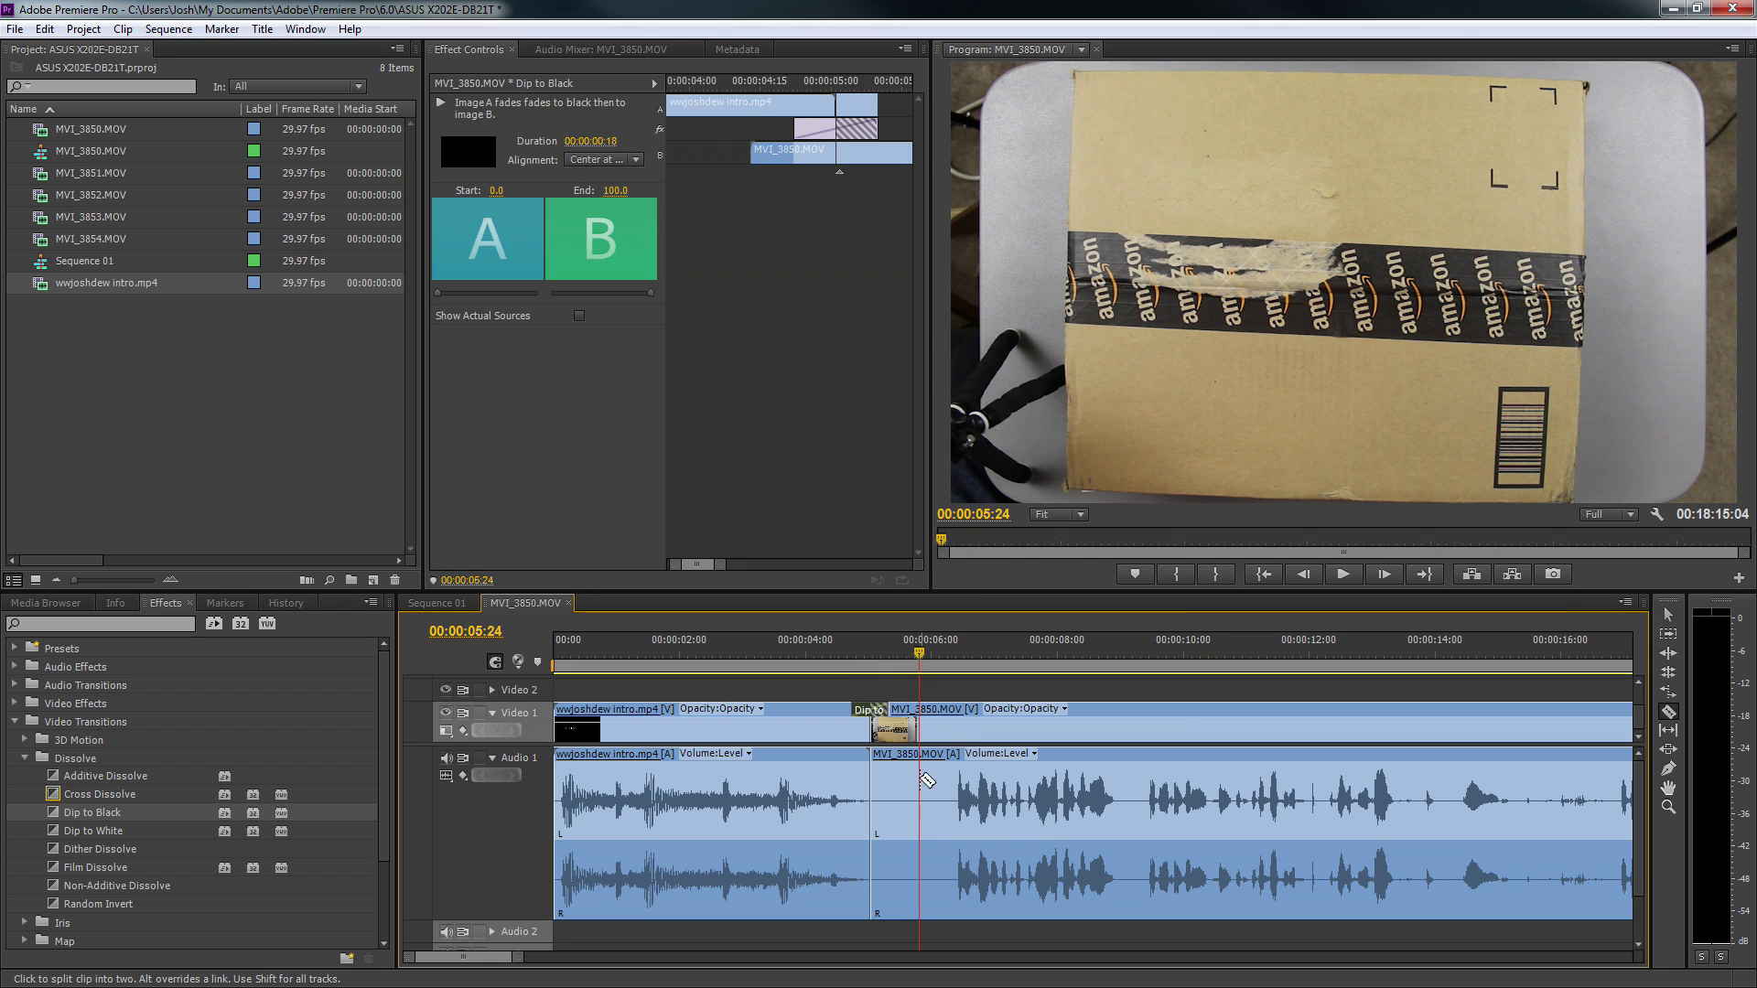
right_click(926, 779)
left_click(1007, 189)
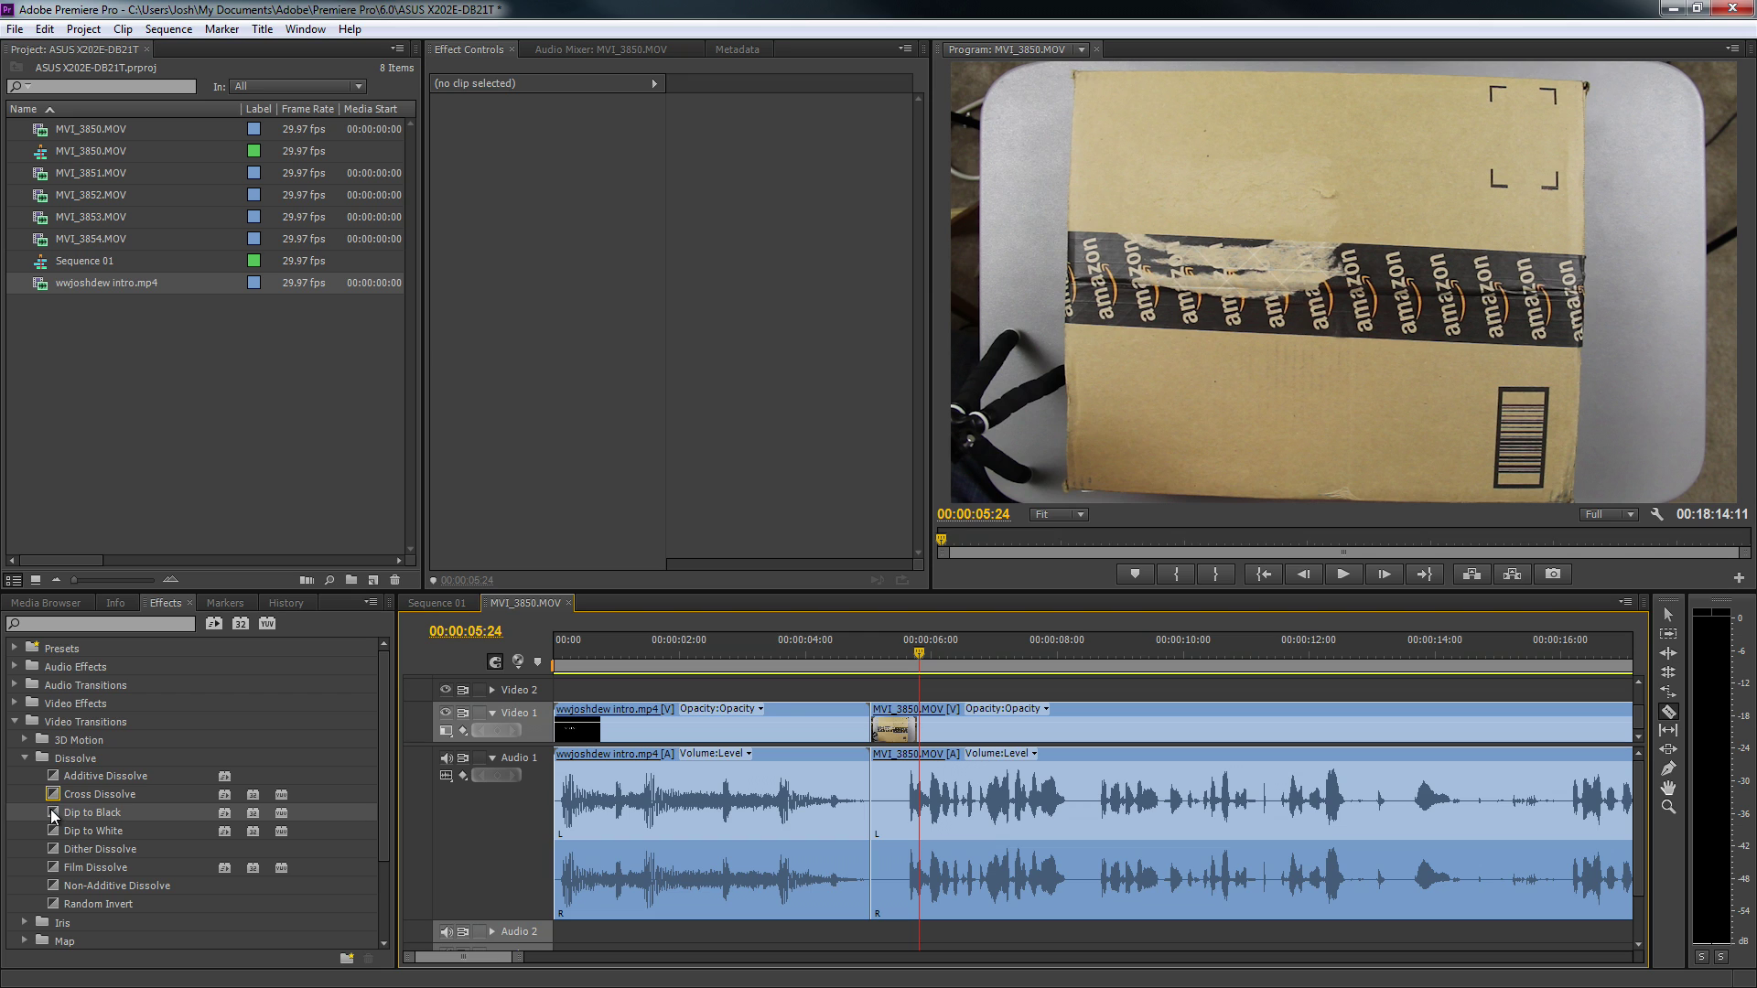
Reapply Dip to Black between the intro and the trimmed MVI_3850.MOV, aligned Center at Cut
left_click_drag(52, 817, 880, 734)
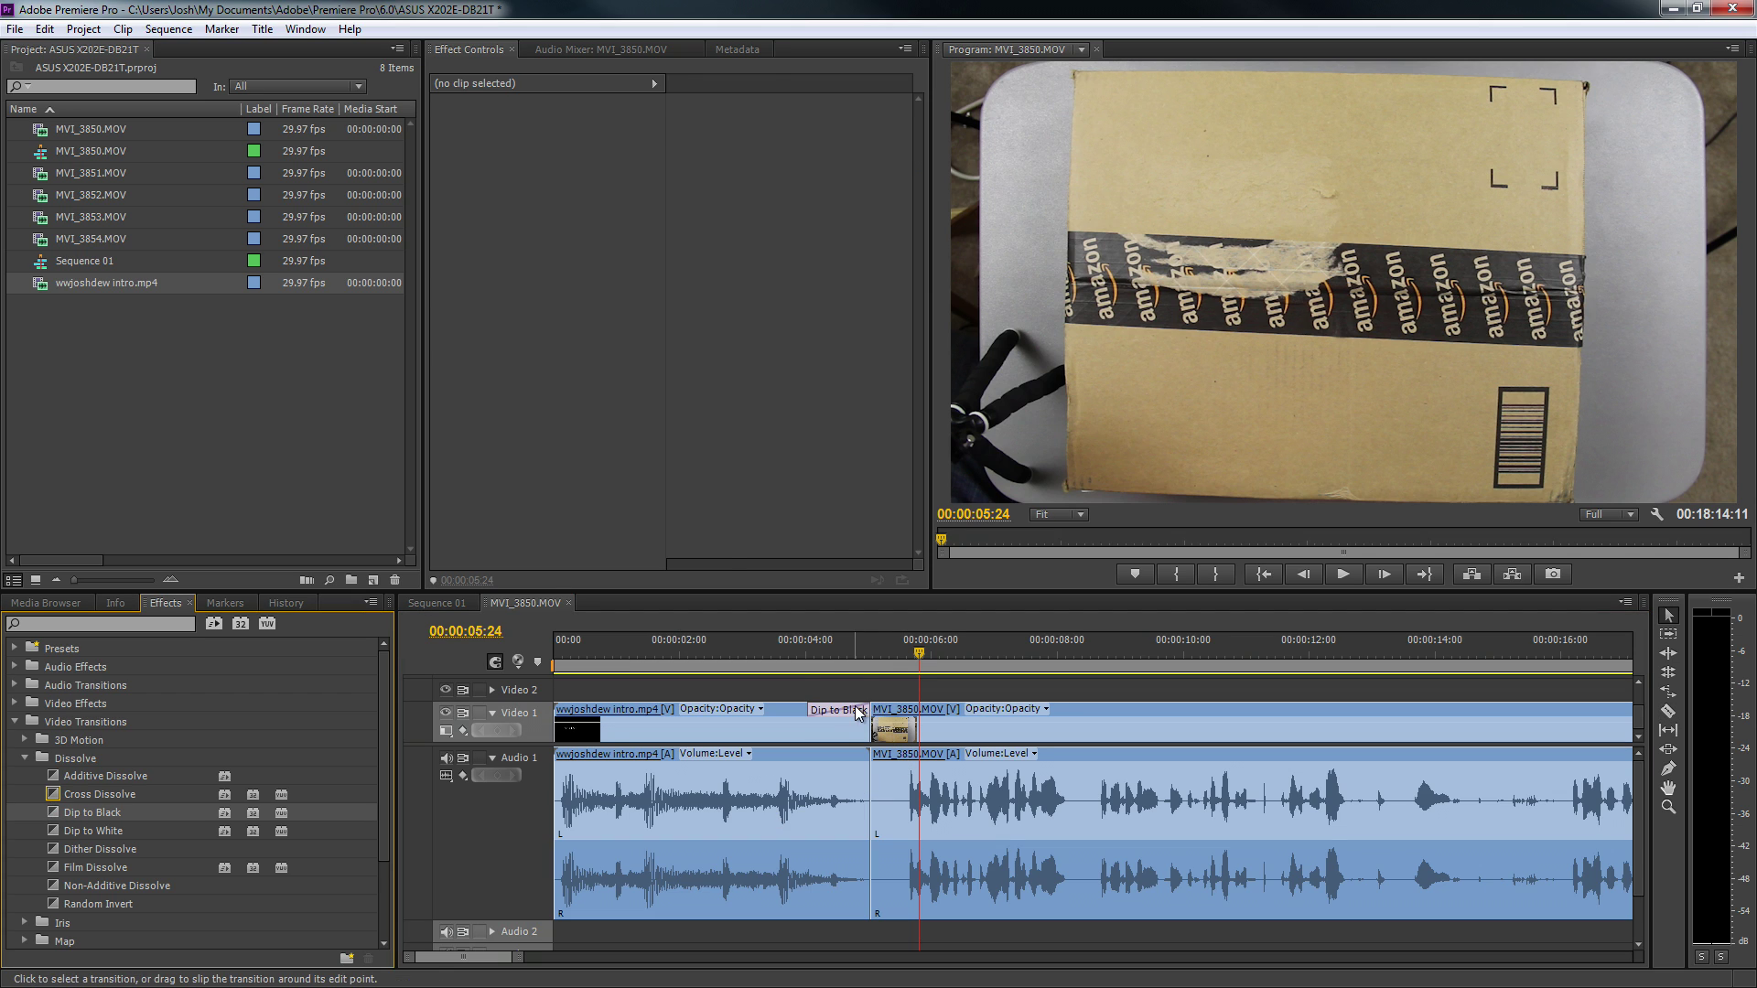
left_click(858, 714)
left_click(604, 160)
left_click(608, 173)
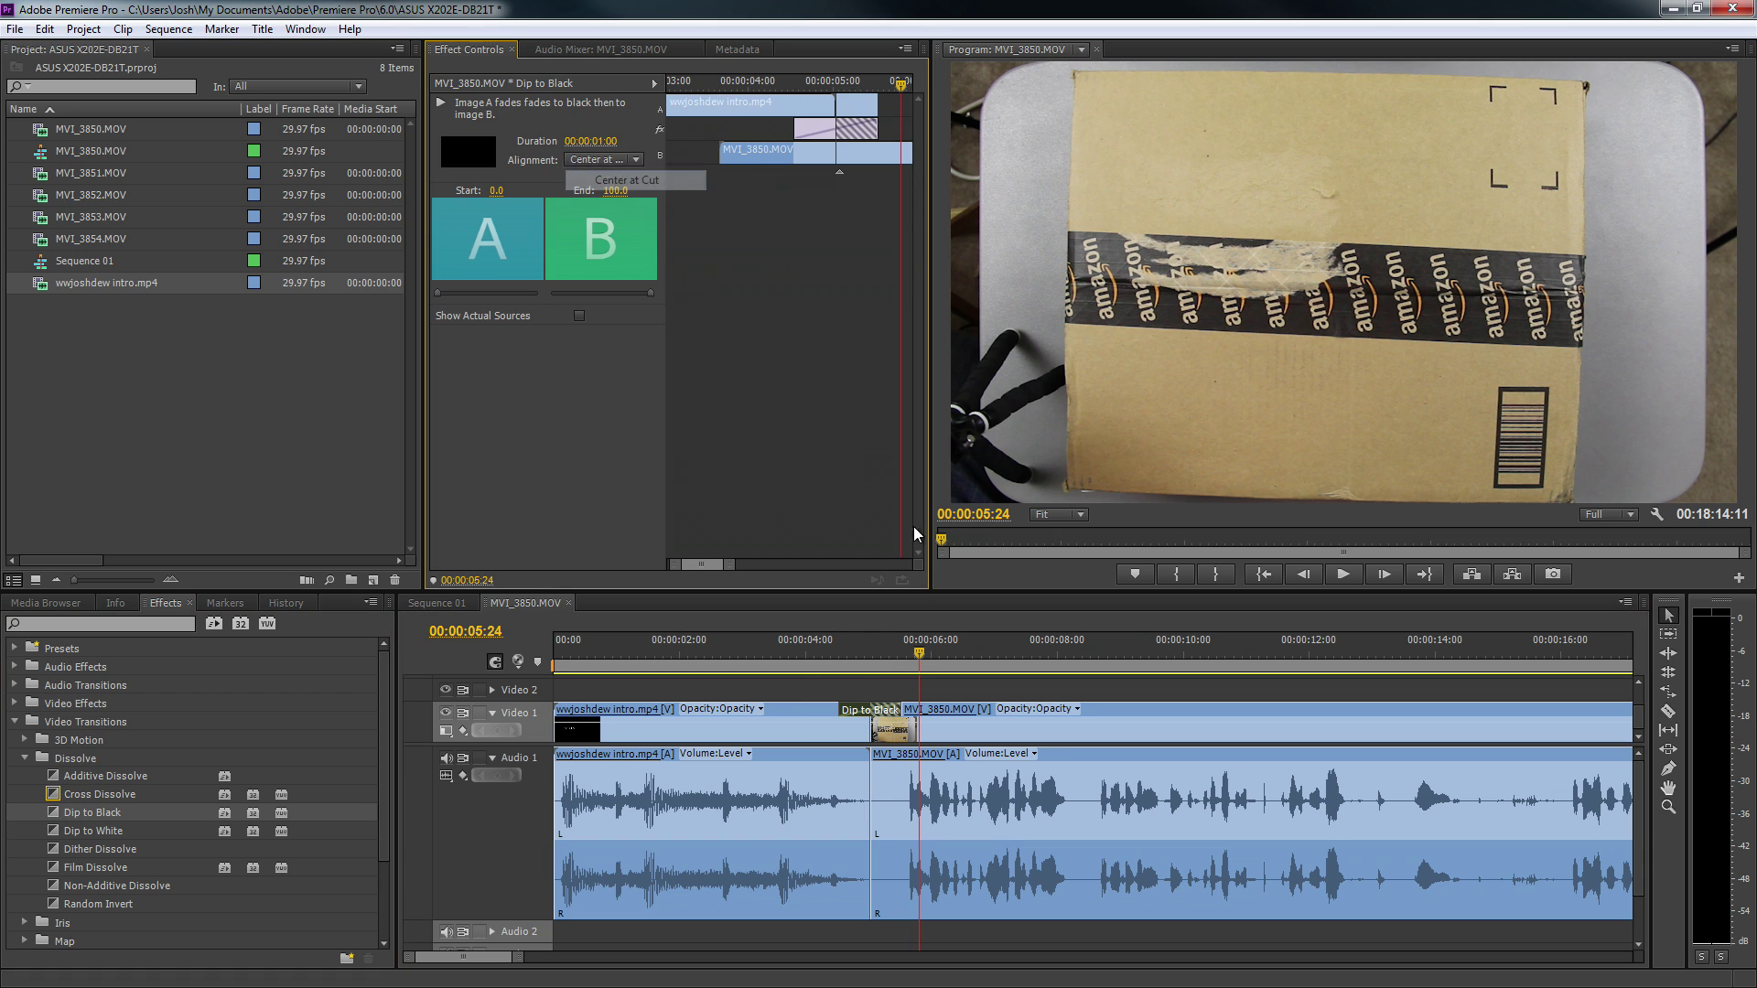
Split MVI_3850.MOV at 00:00:08:06 and again just before the speech resumes, and ripple delete the silent piece between the cuts
left_click(904, 659)
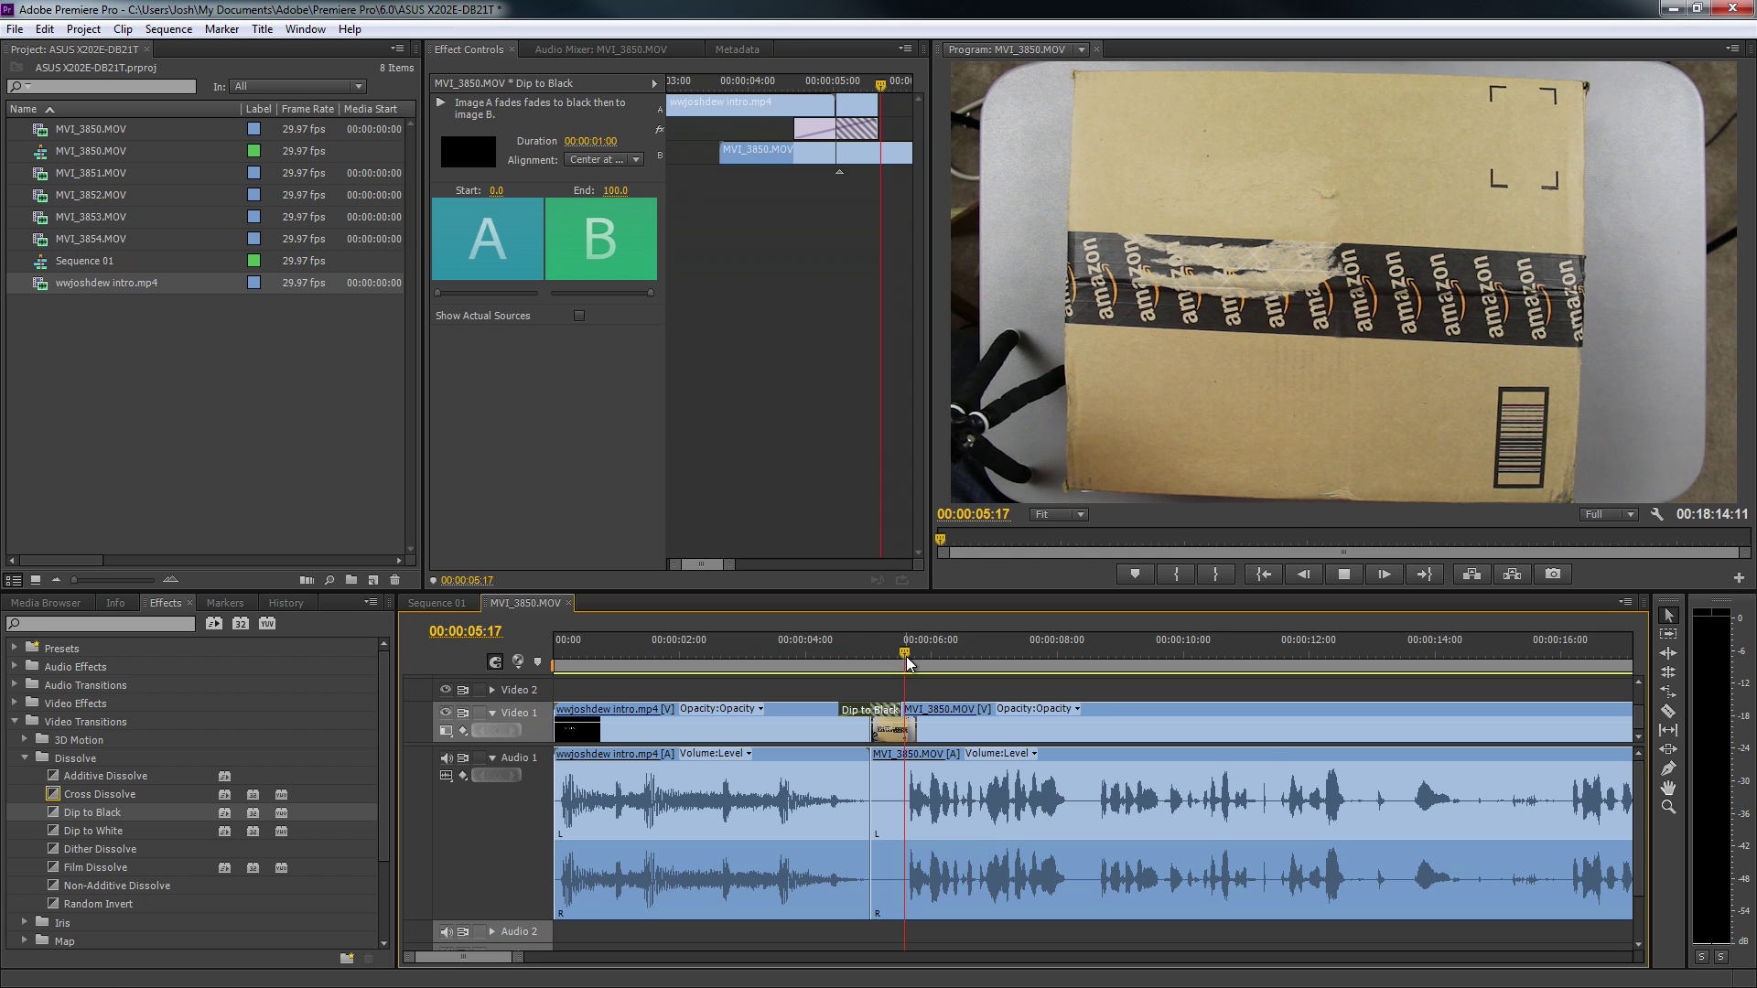
key("space")
key("c")
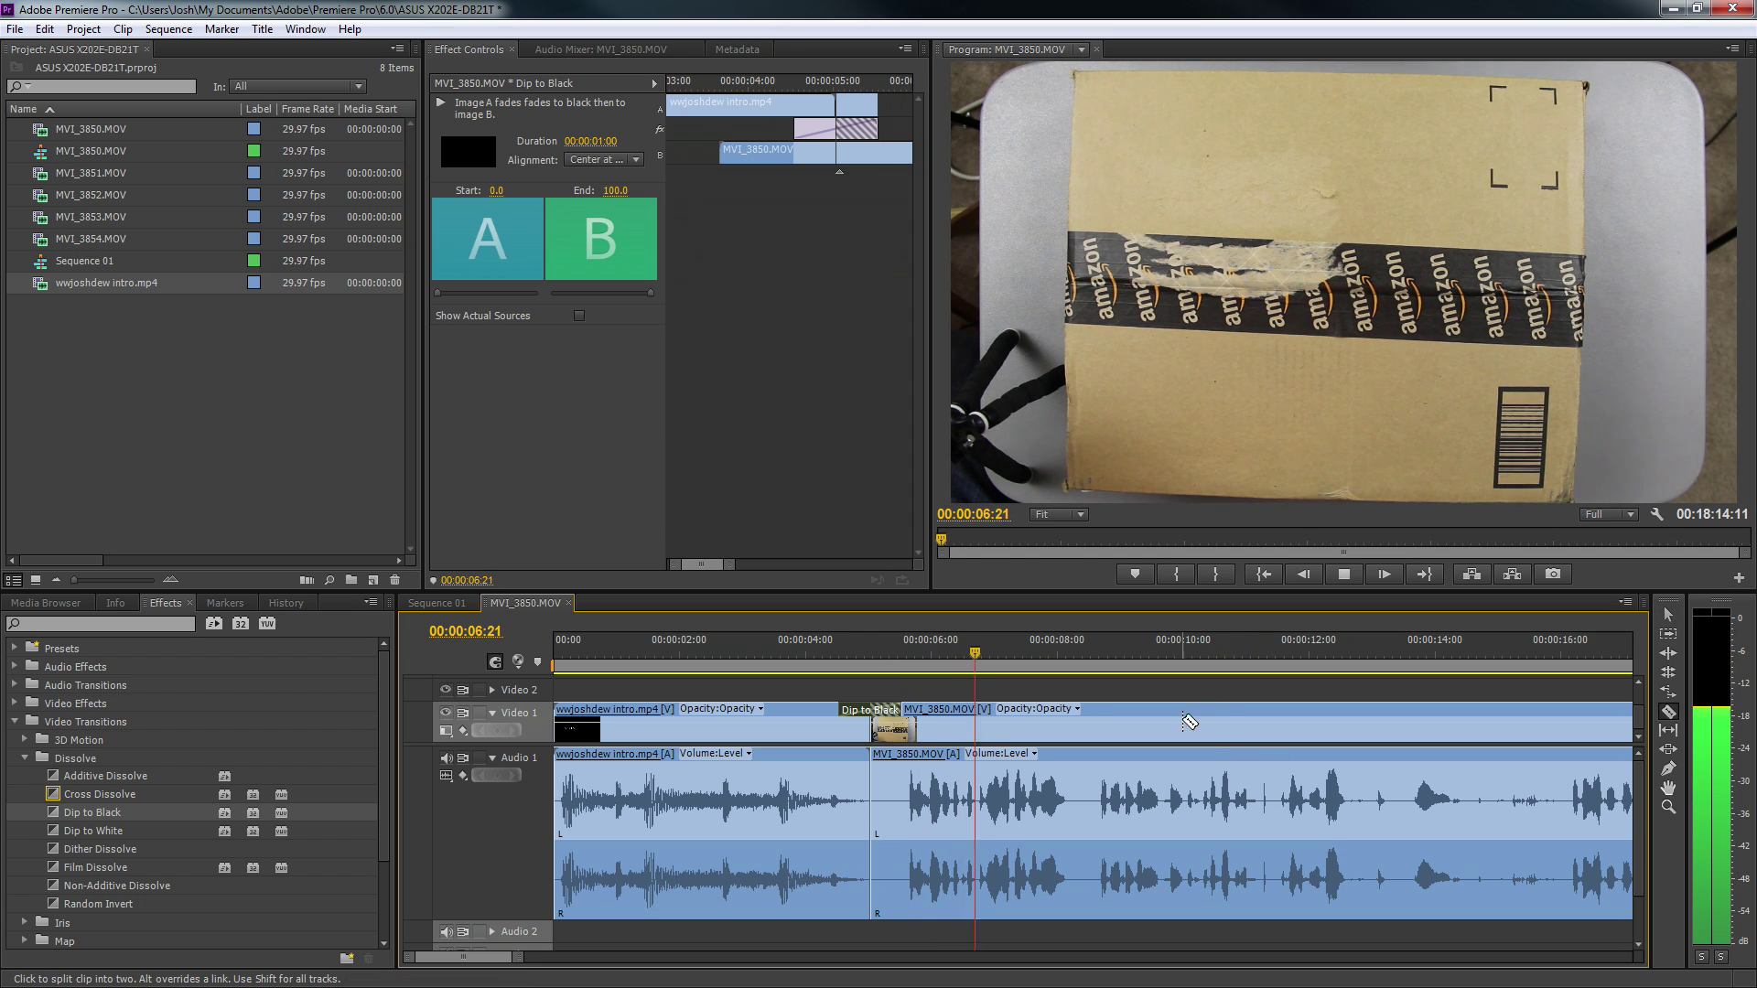
key("space")
left_click(1092, 782)
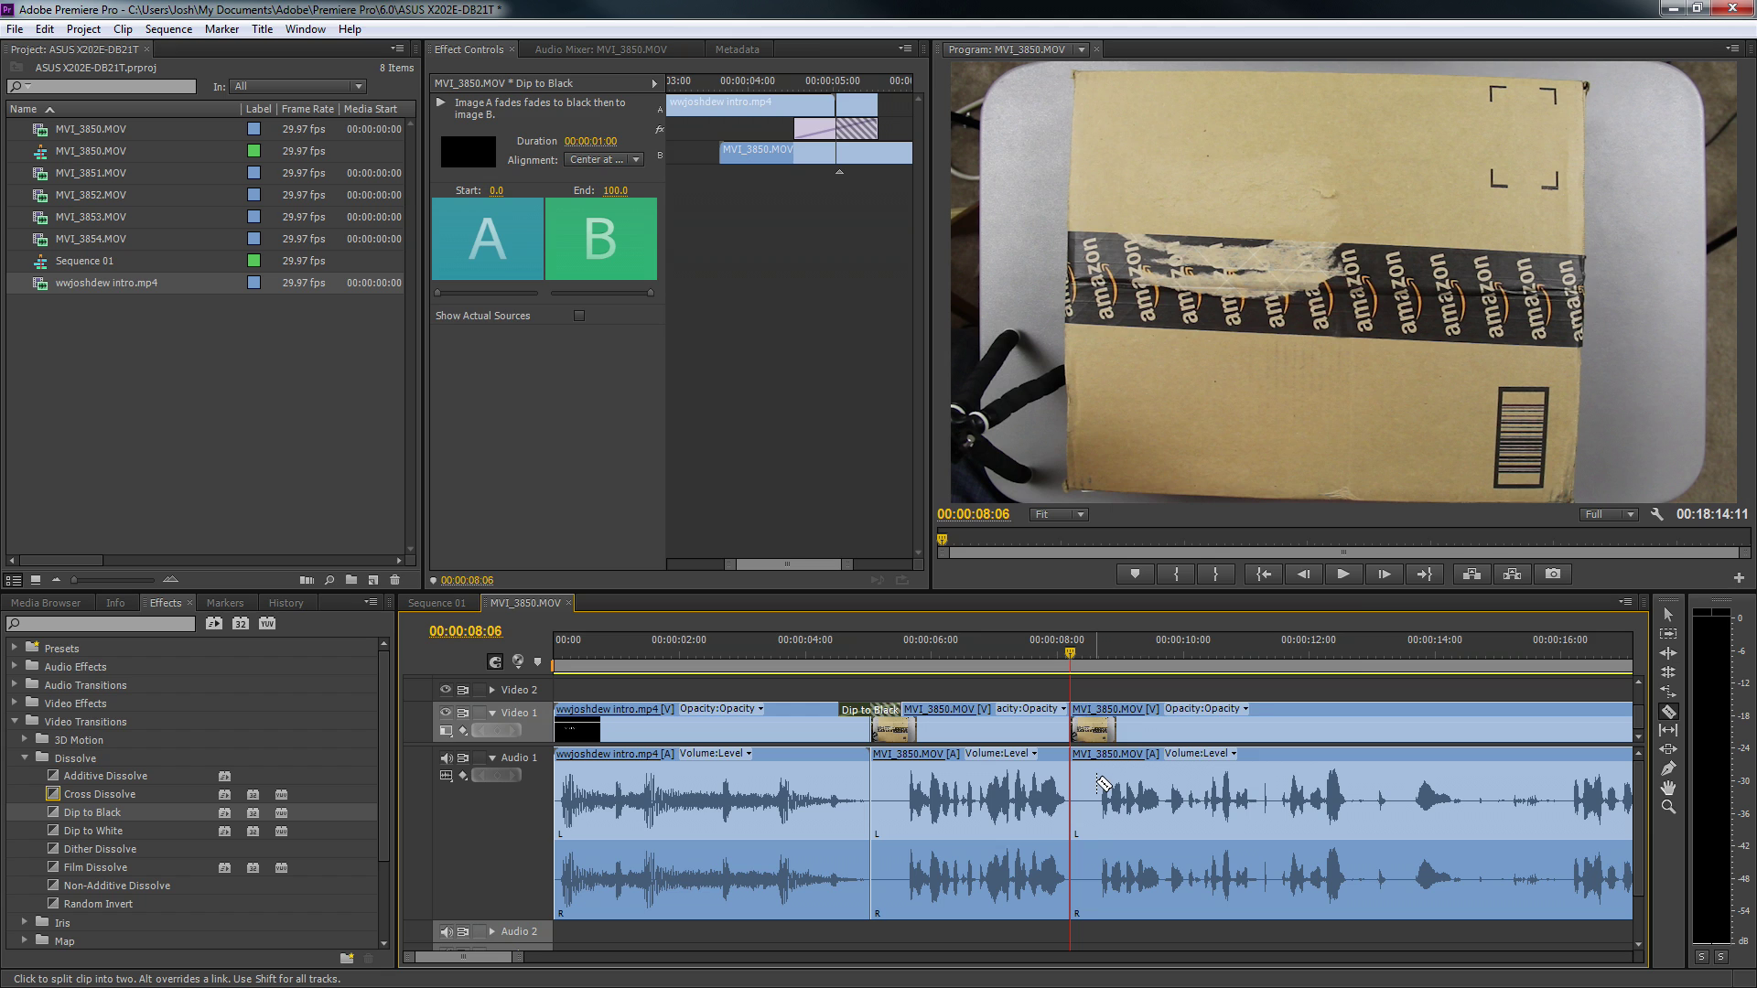
right_click(1094, 784)
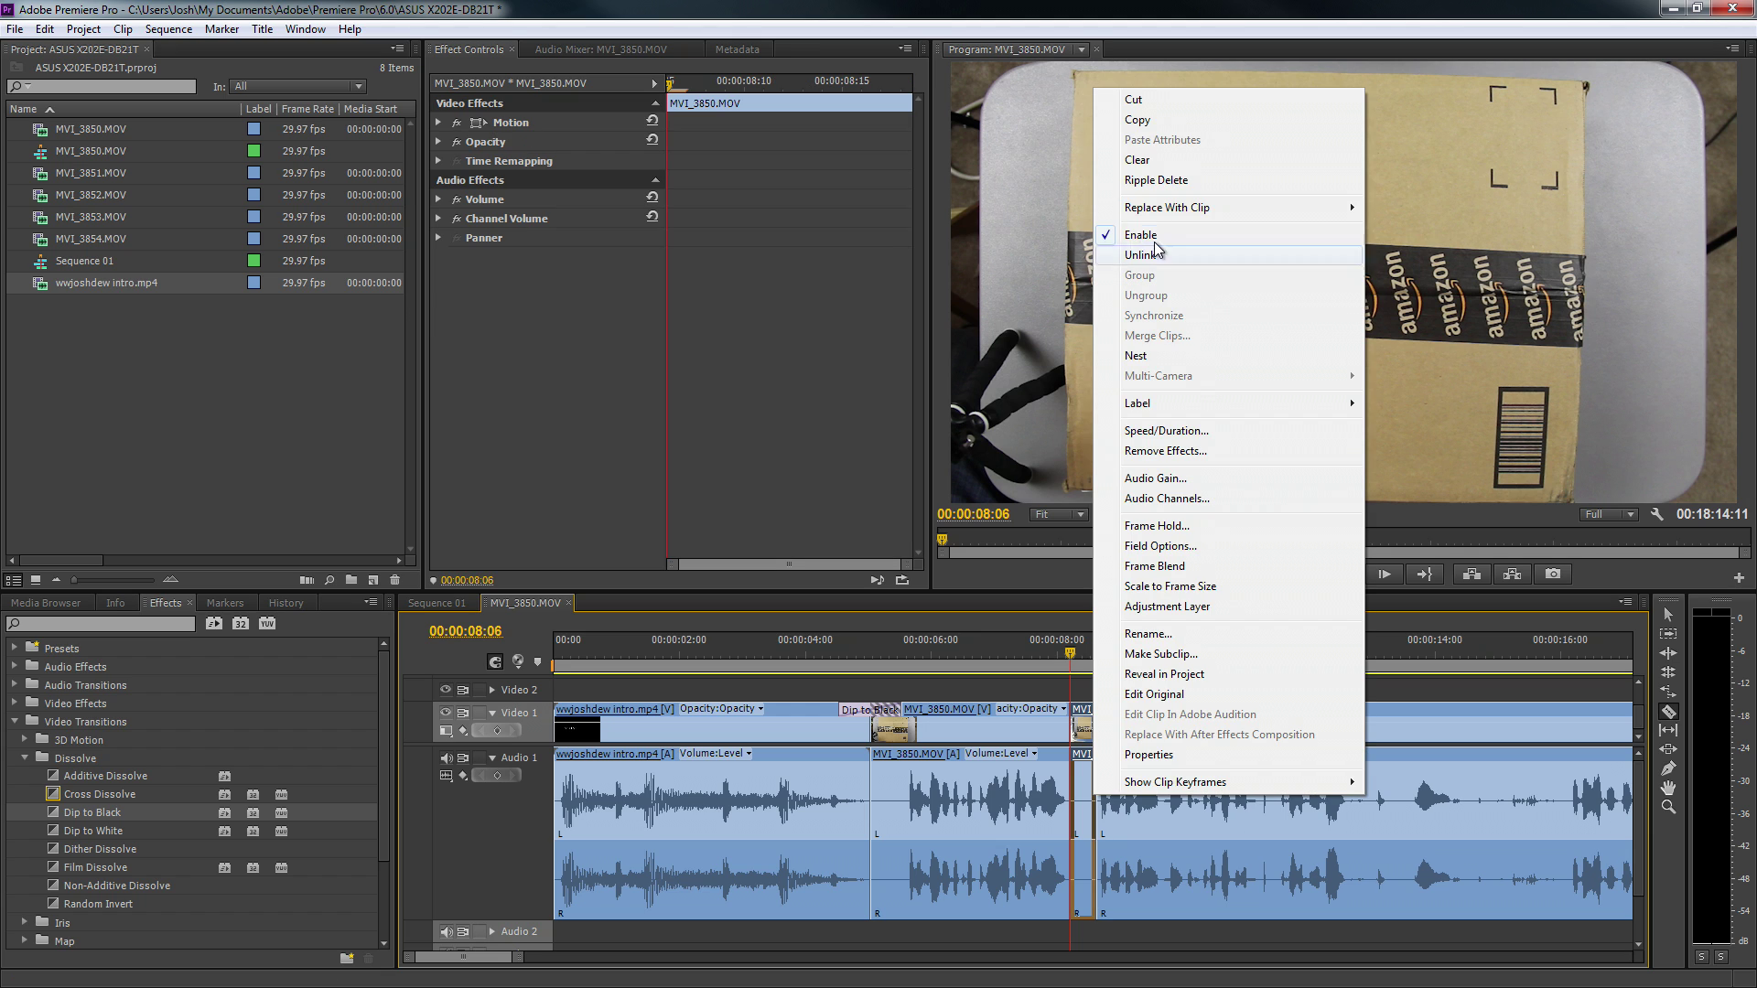
left_click(1140, 180)
Play back MVI_3850.MOV across the cut at 00:00:08:06 to check the edit and listen for the next silence
key("space")
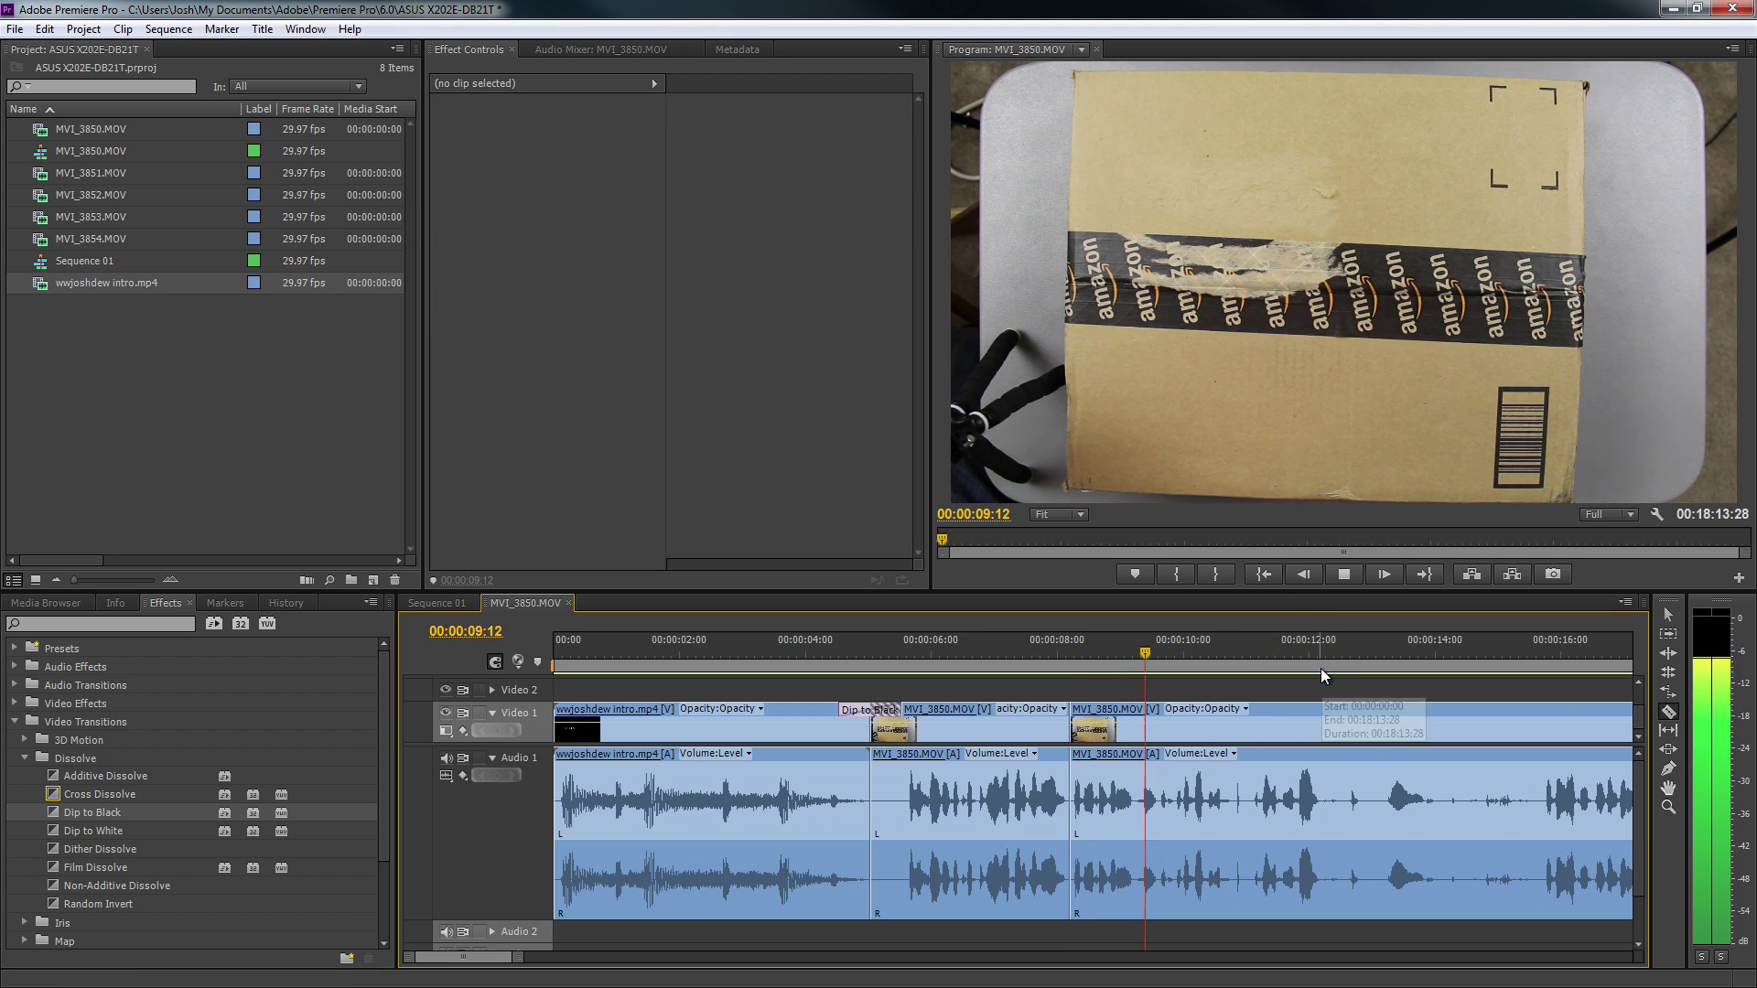
key("space")
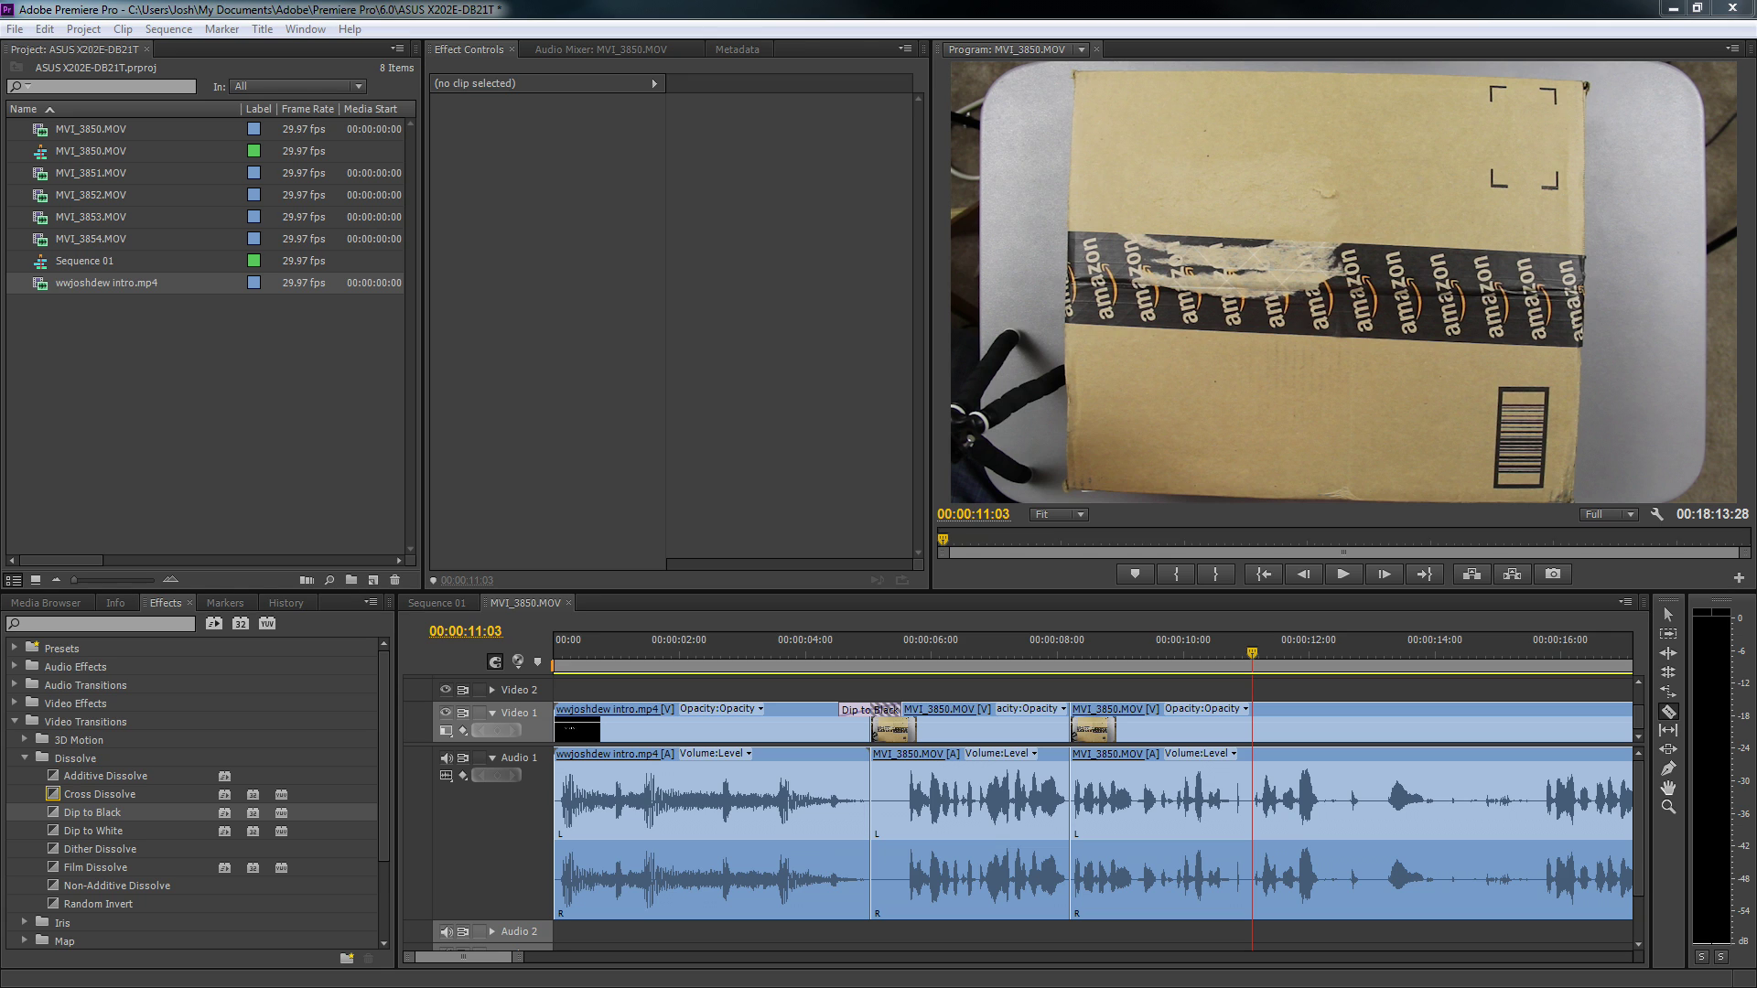
left_click(1078, 661)
key("space")
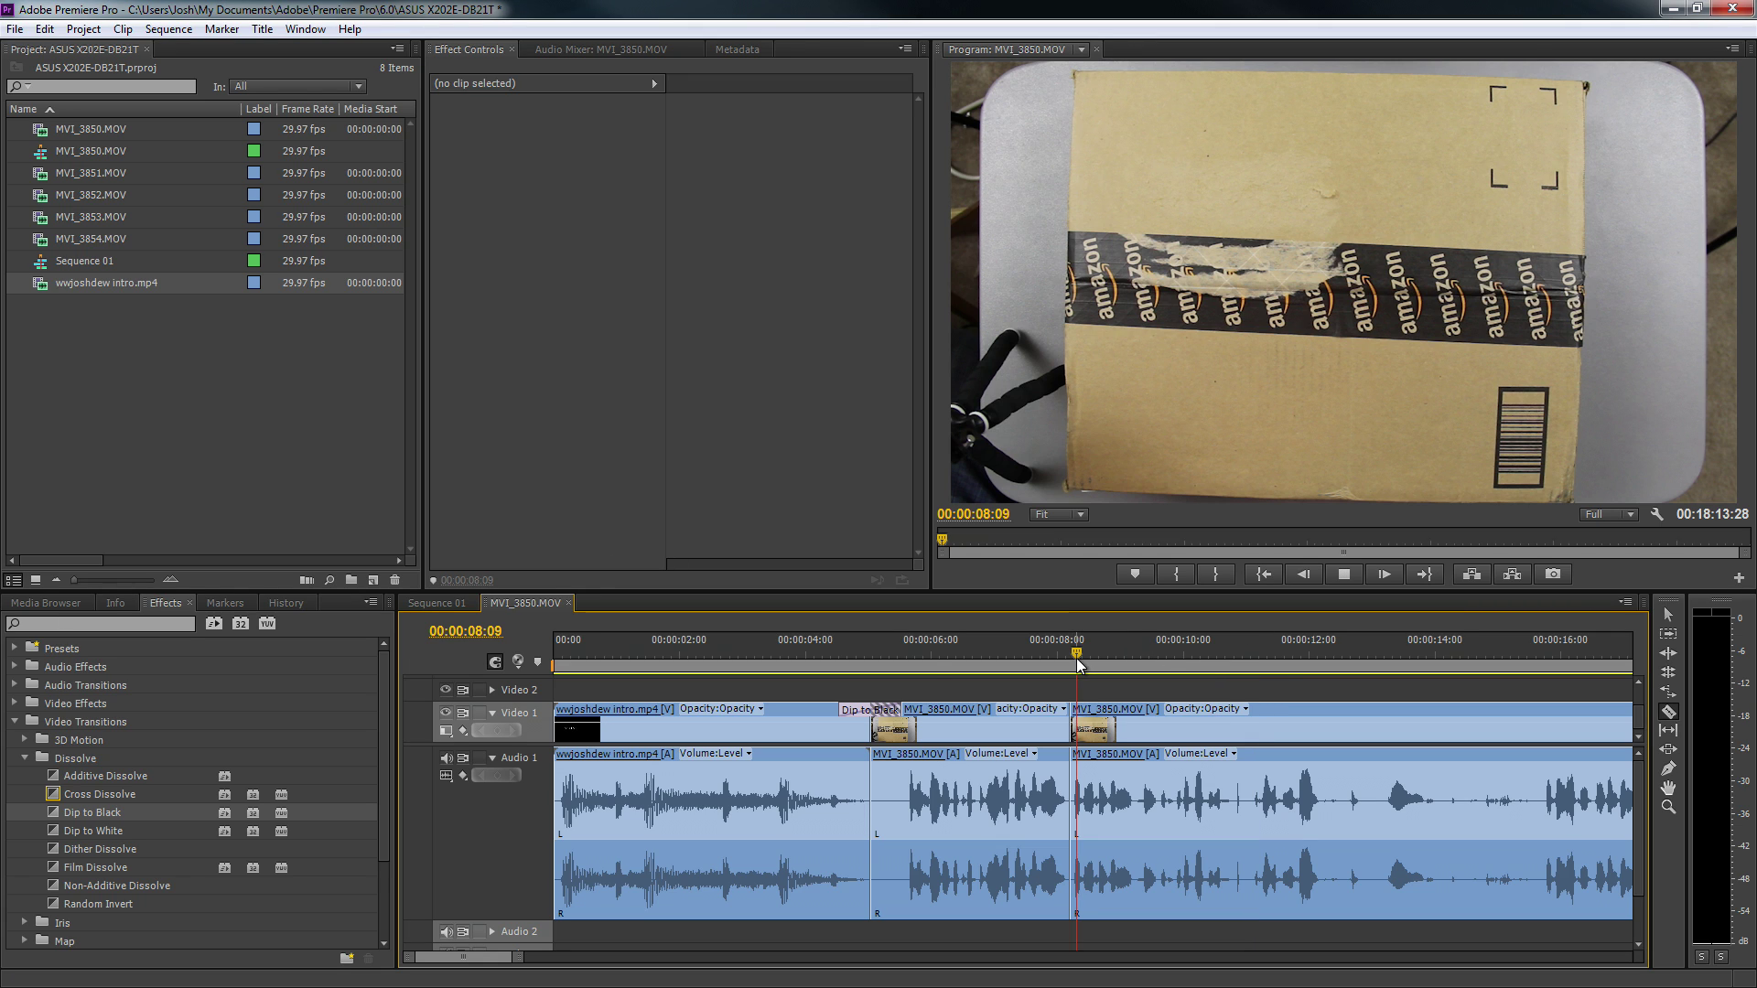
key("space")
key("space")
key("space")
left_click(994, 658)
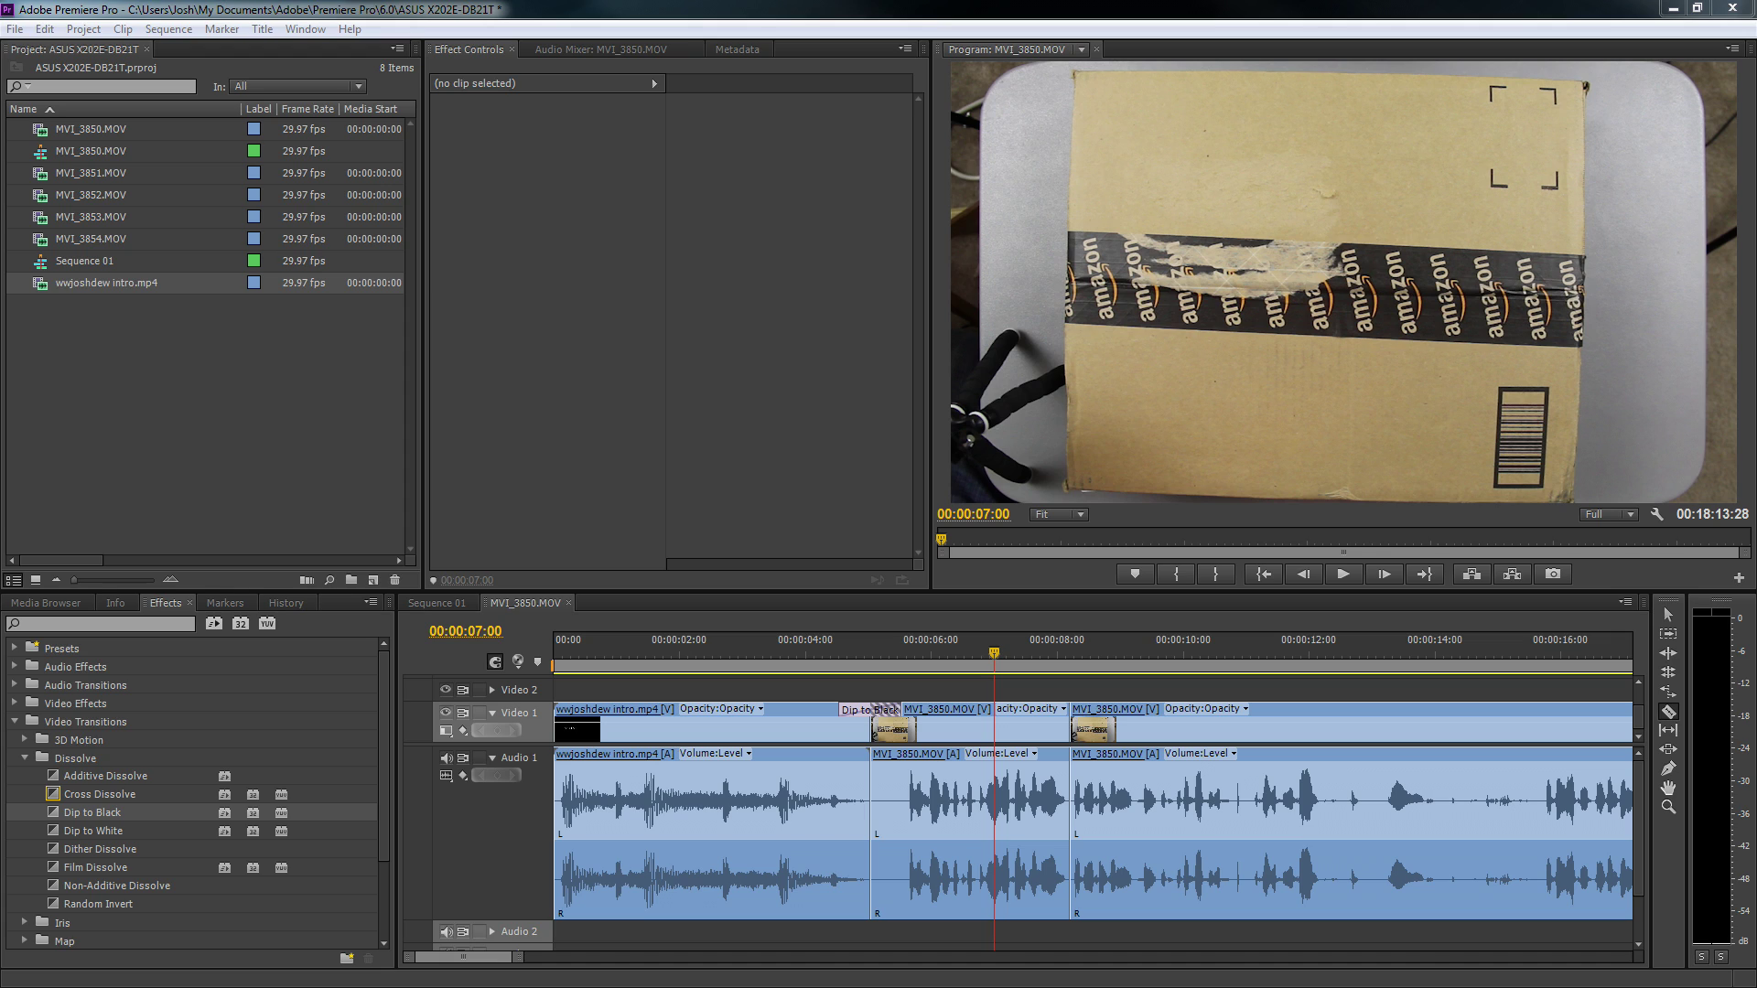
left_click(919, 630)
left_click(945, 651)
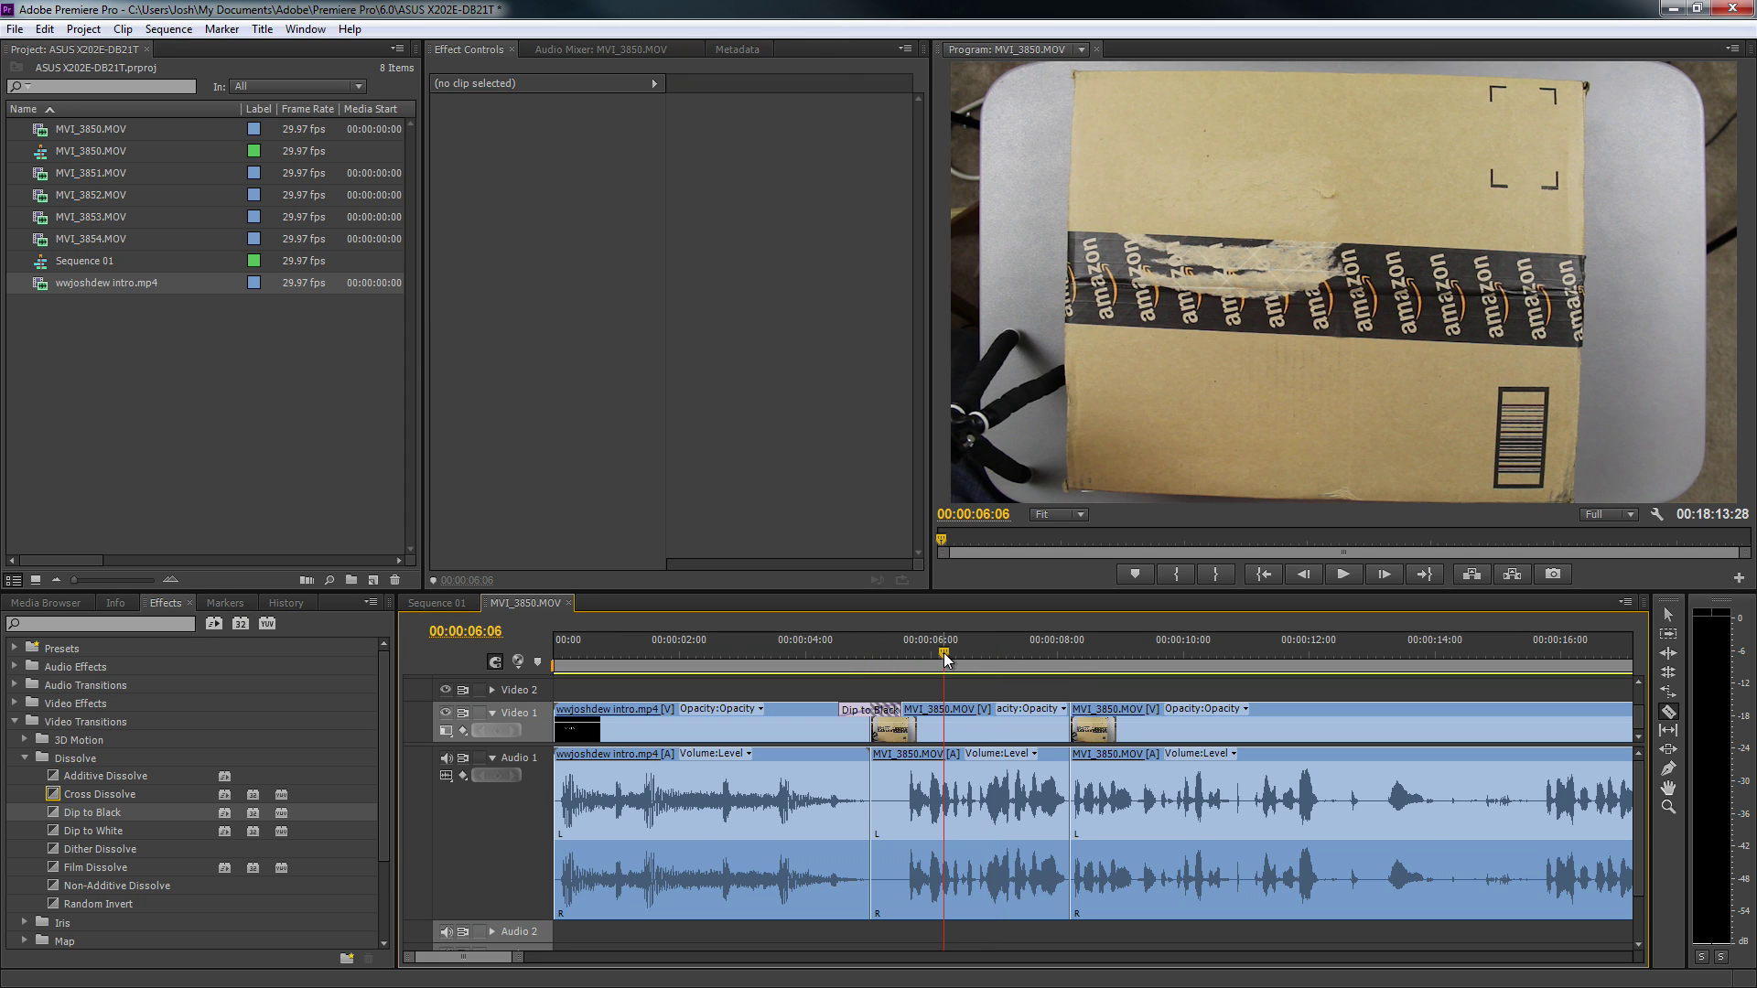
key("space")
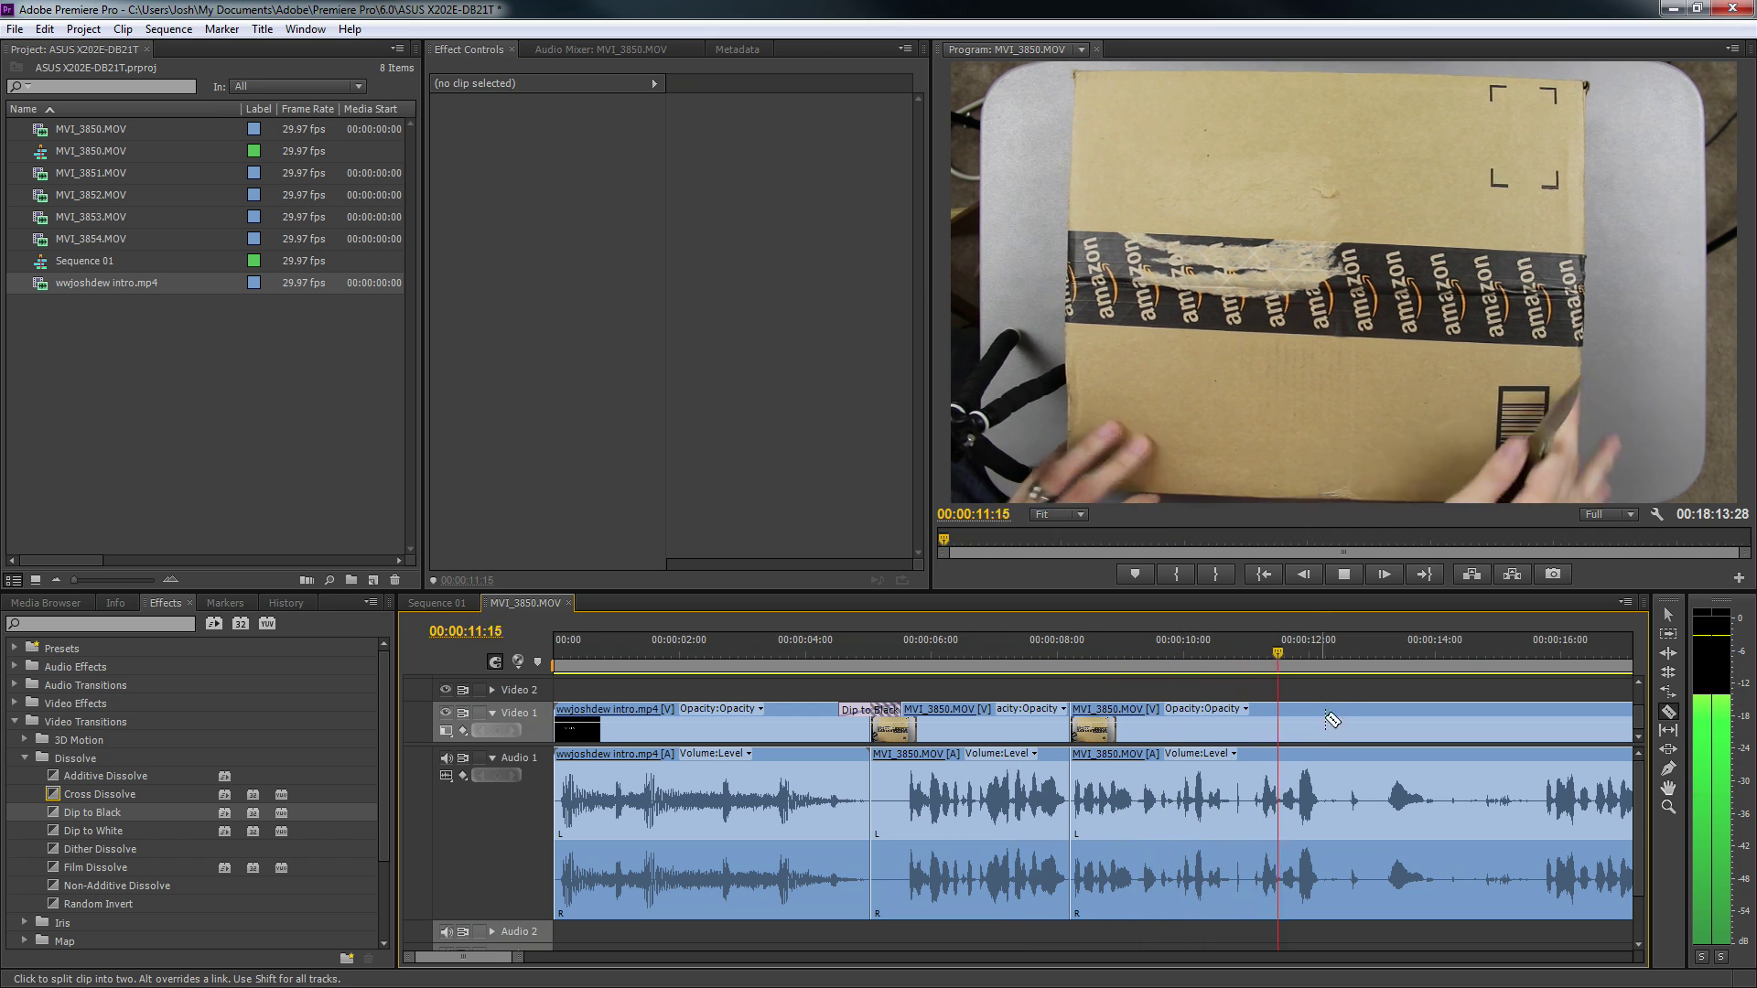
key("space")
key("space")
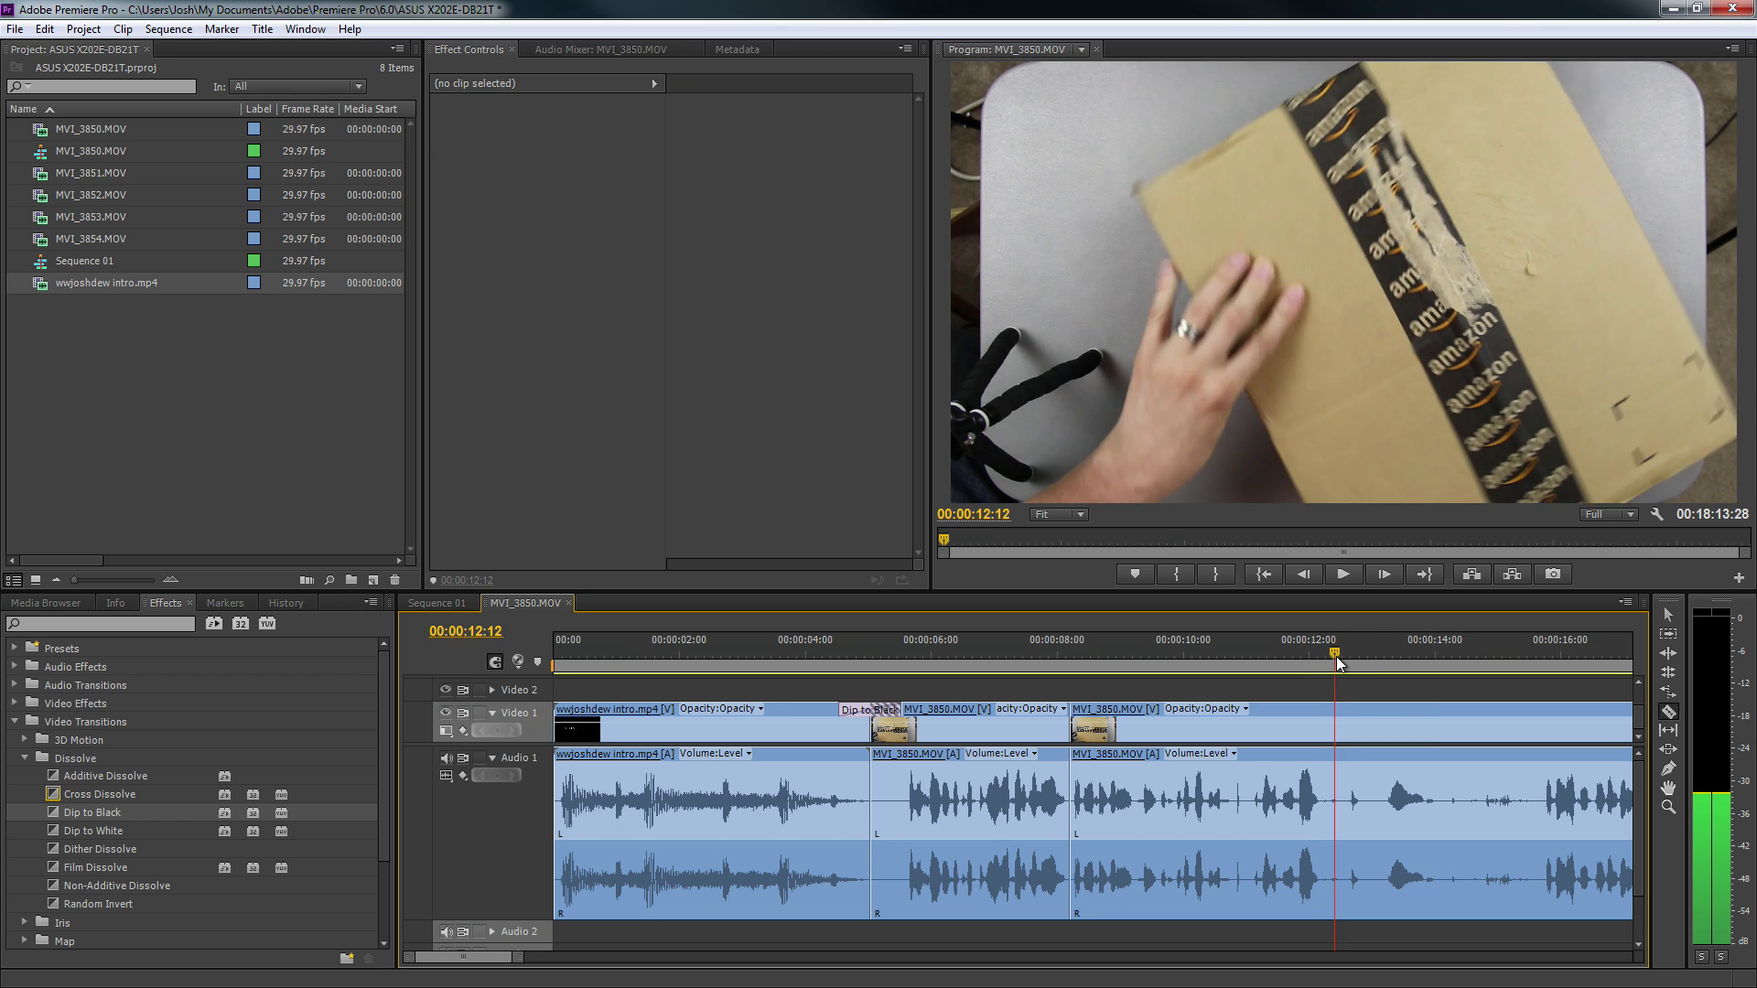
Split MVI_3850.MOV at 00:00:14:03 and again just before the next speech, ripple delete the silence between, and play the result
mouse_move(1408, 646)
left_mouse_down()
mouse_move(1544, 635)
mouse_move(1372, 638)
mouse_move(1441, 640)
left_mouse_up()
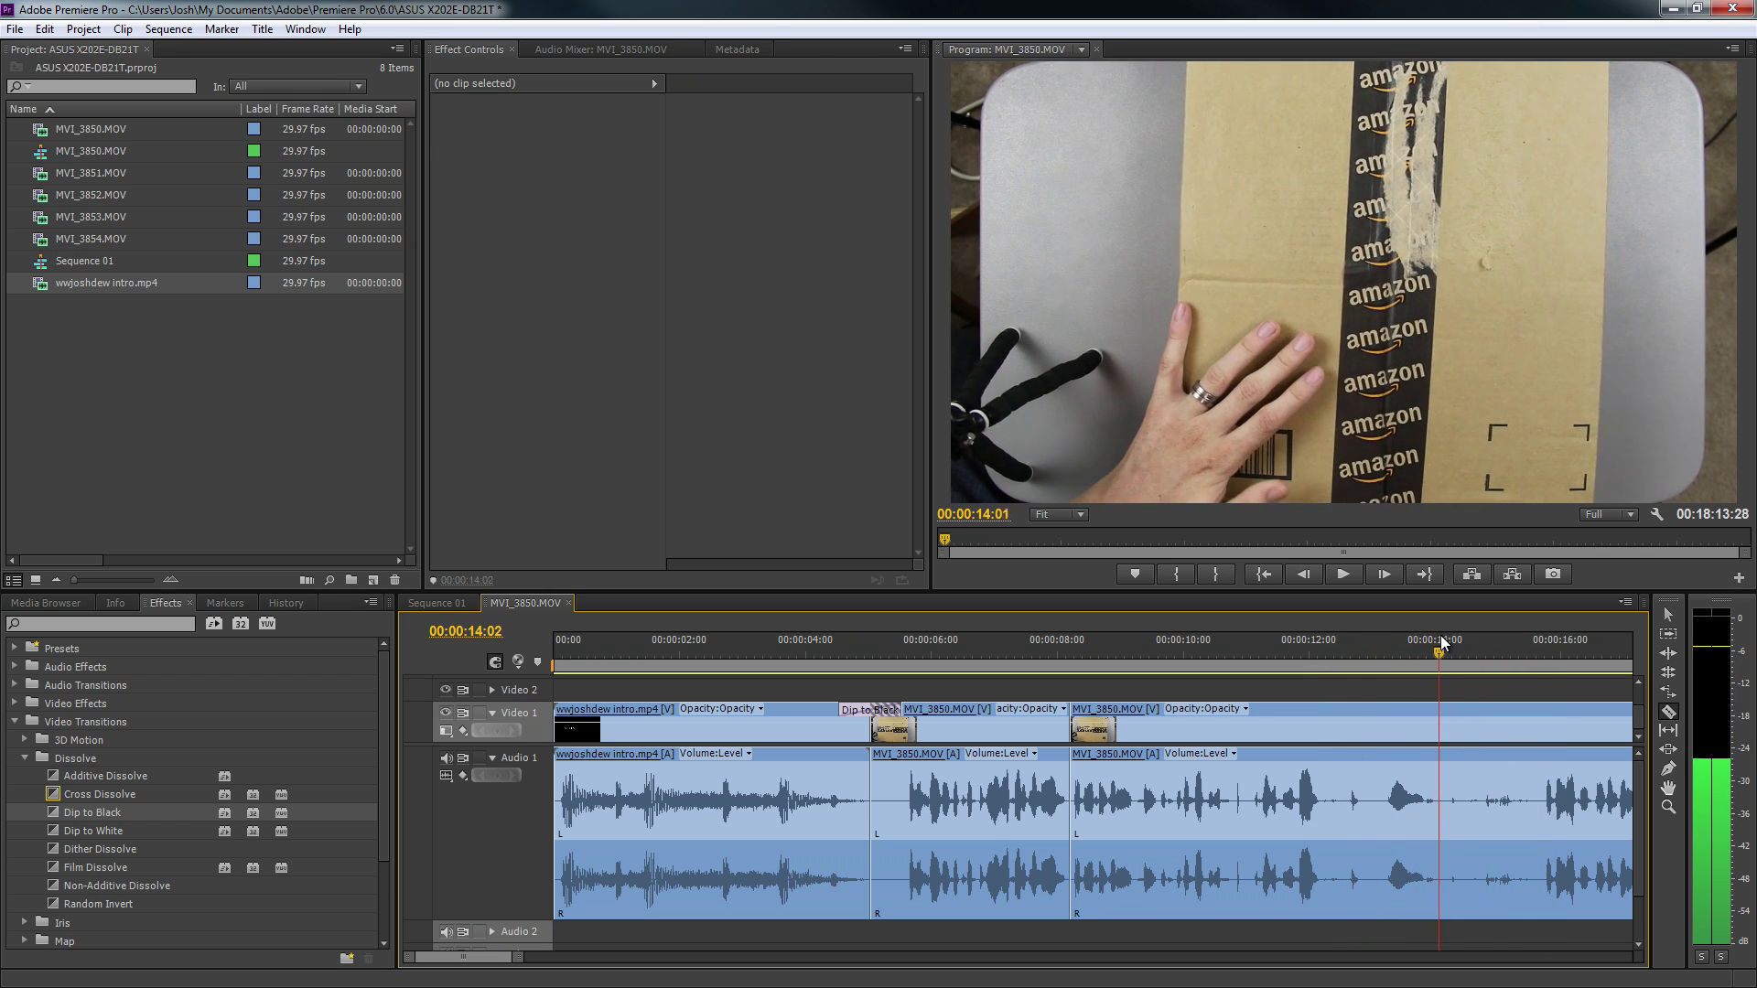
left_click(1442, 782)
left_click(1535, 785)
right_click(1510, 800)
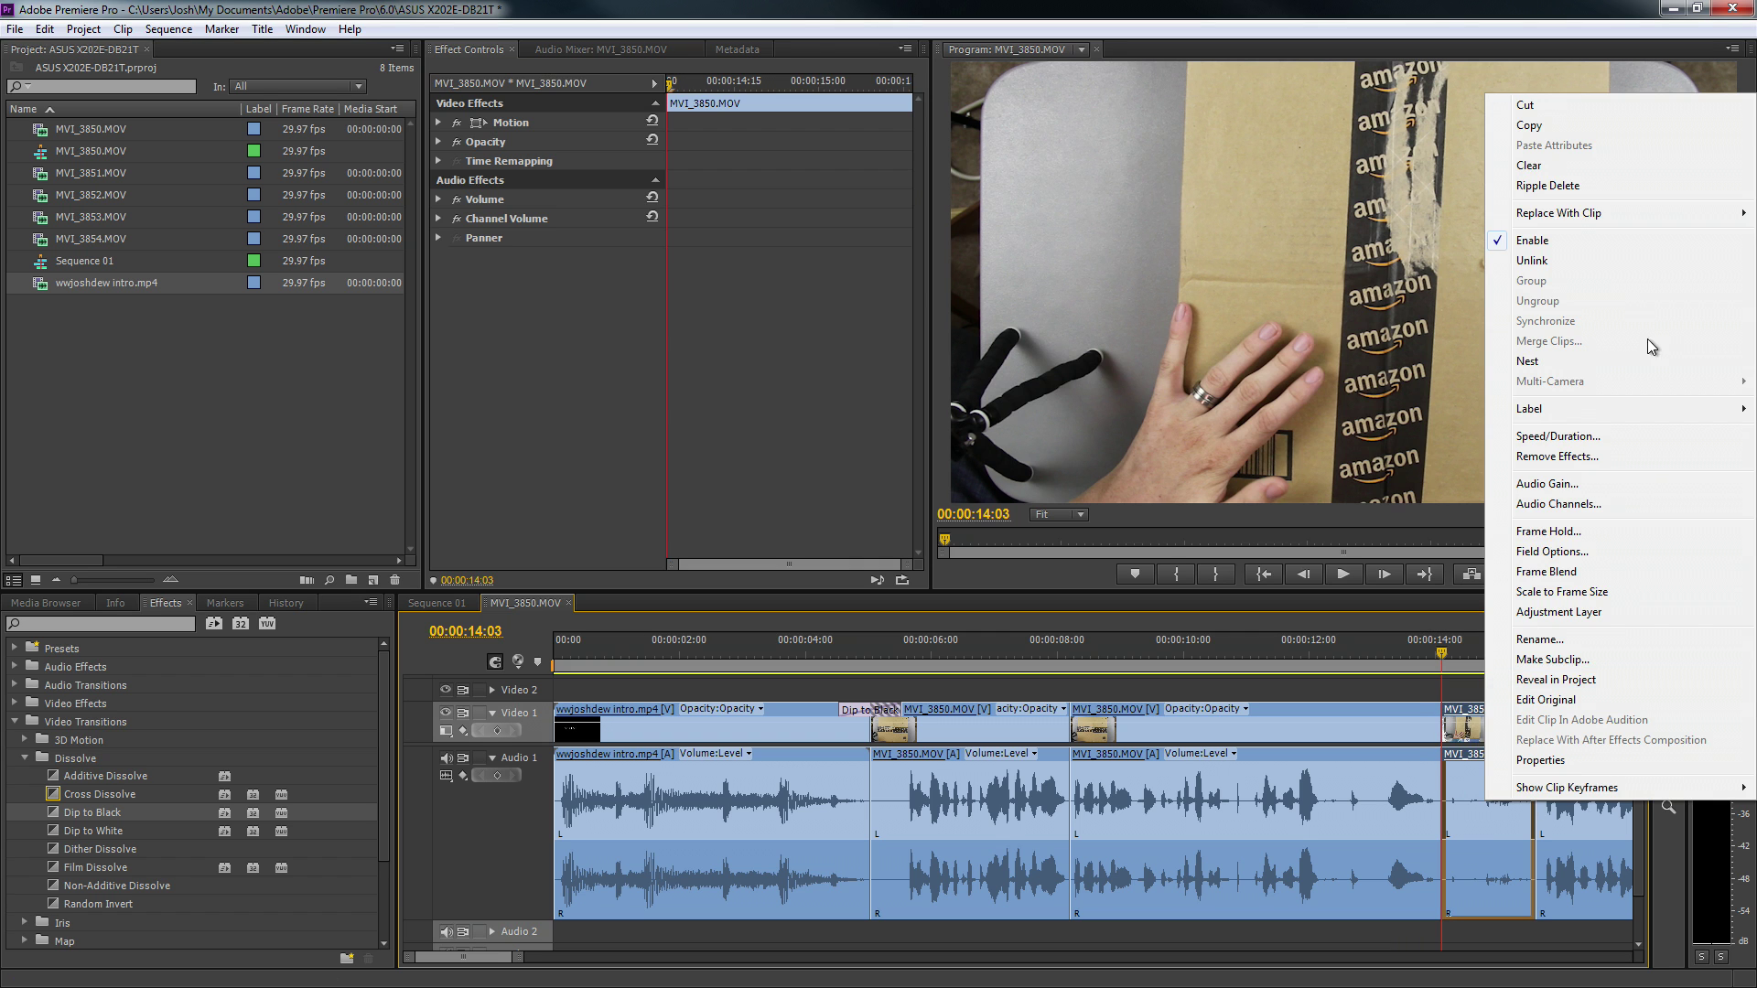
left_click(1555, 180)
key("space")
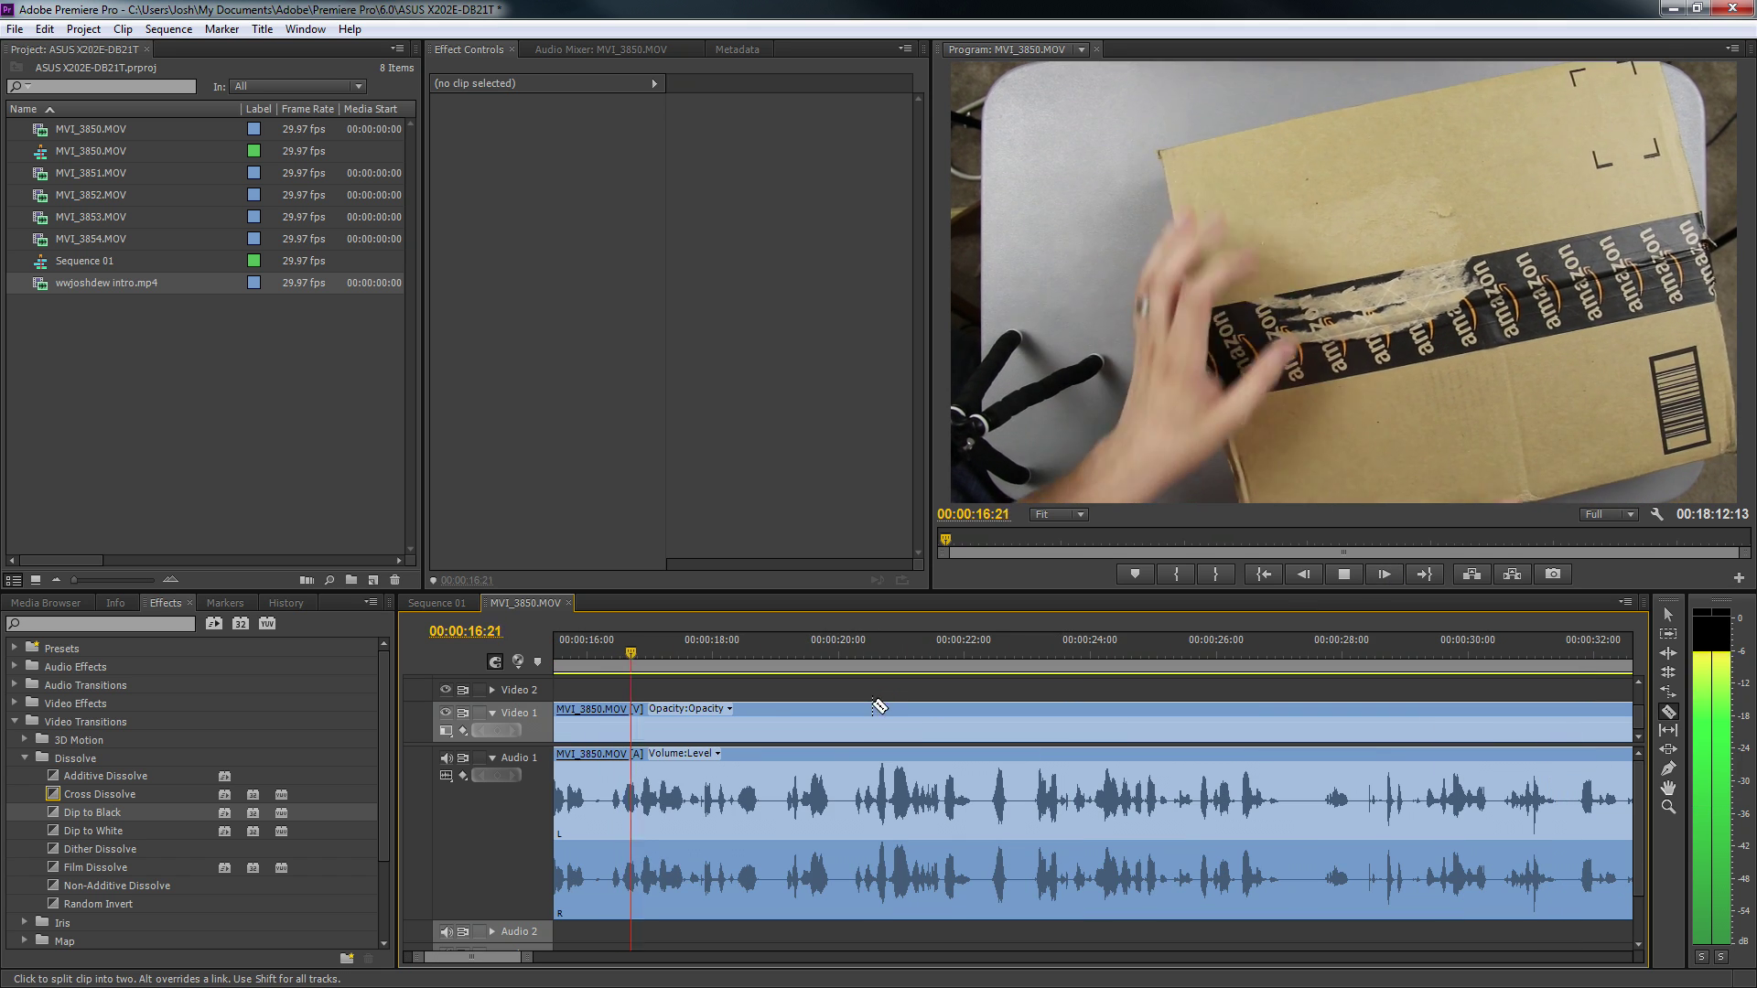
key("space")
Mute Audio 1 in the Audio Mixer and try to enable Audio 2 for recording
left_click_drag(532, 959, 1400, 882)
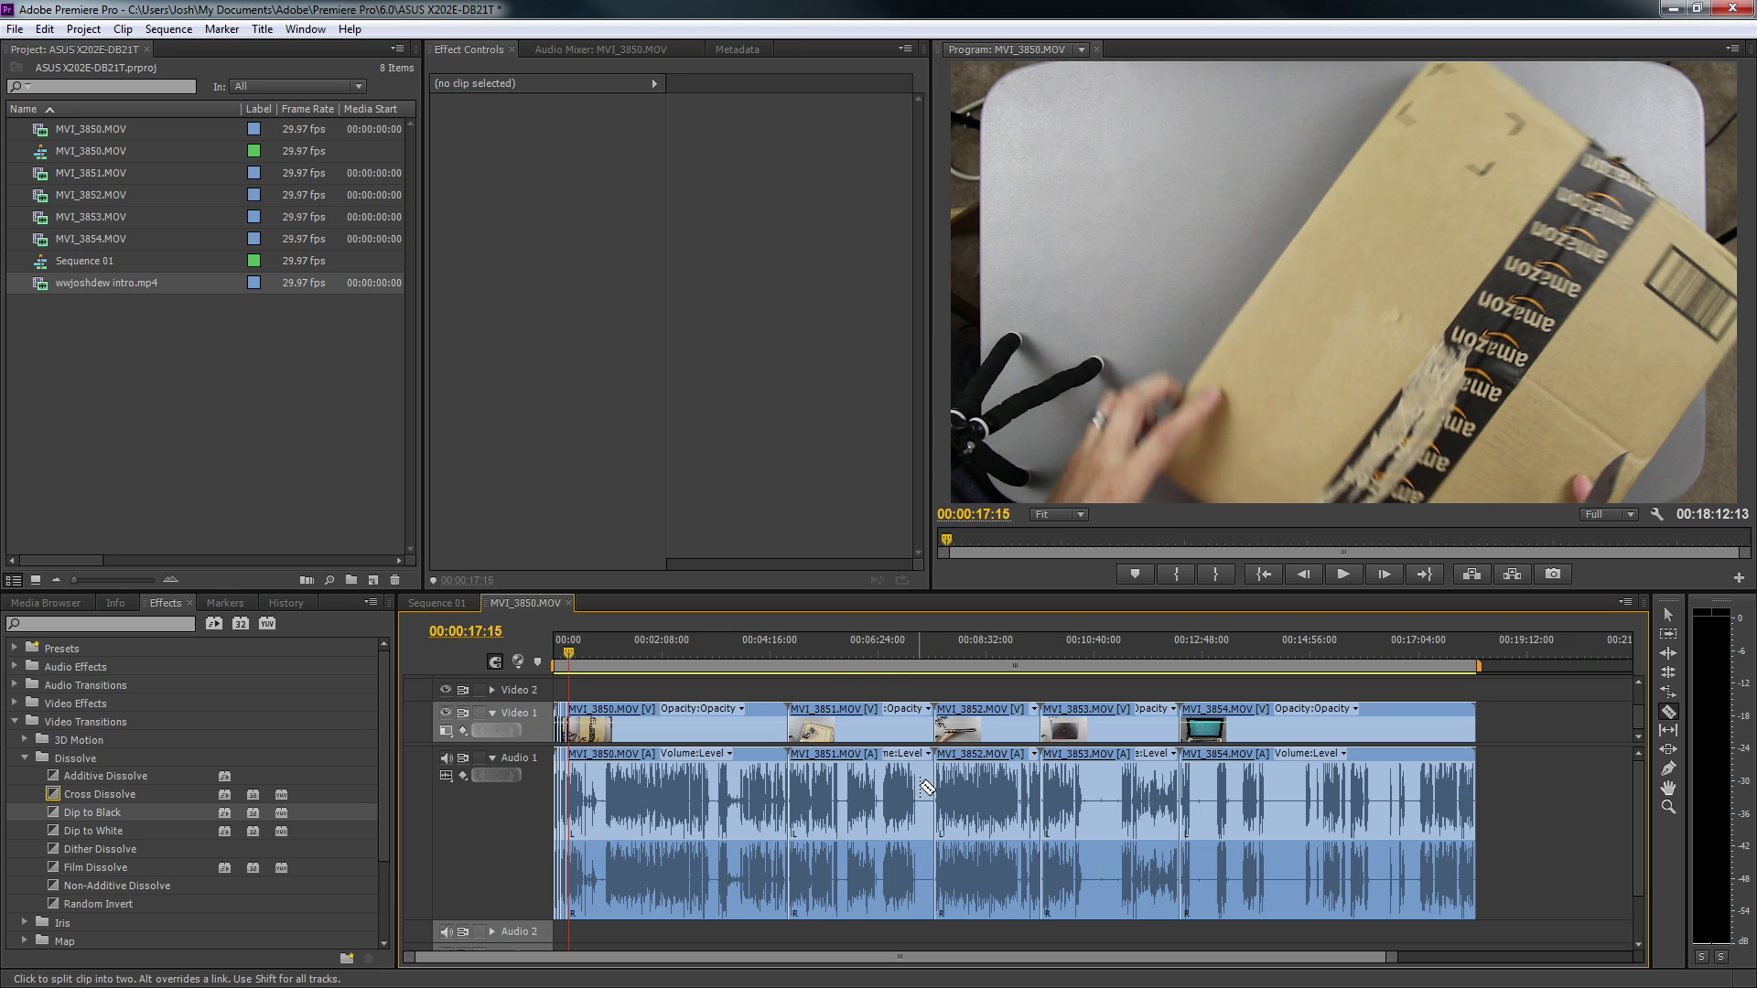
left_click(798, 661)
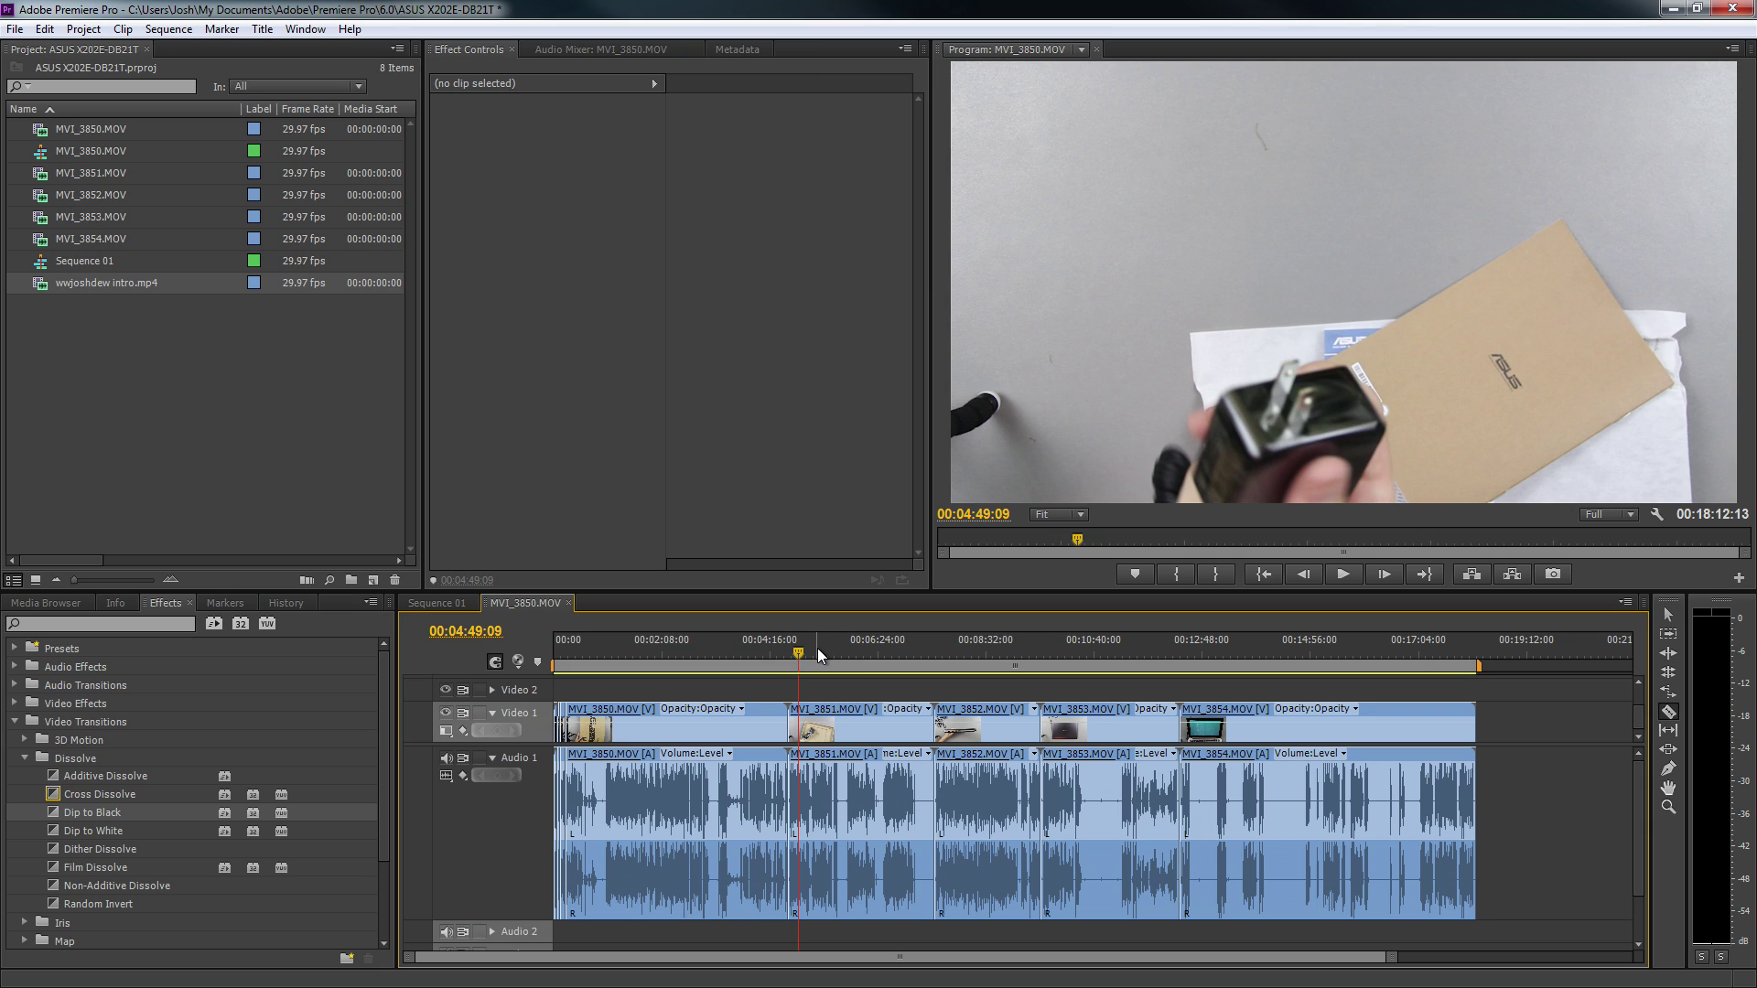
left_click(804, 651)
key("space")
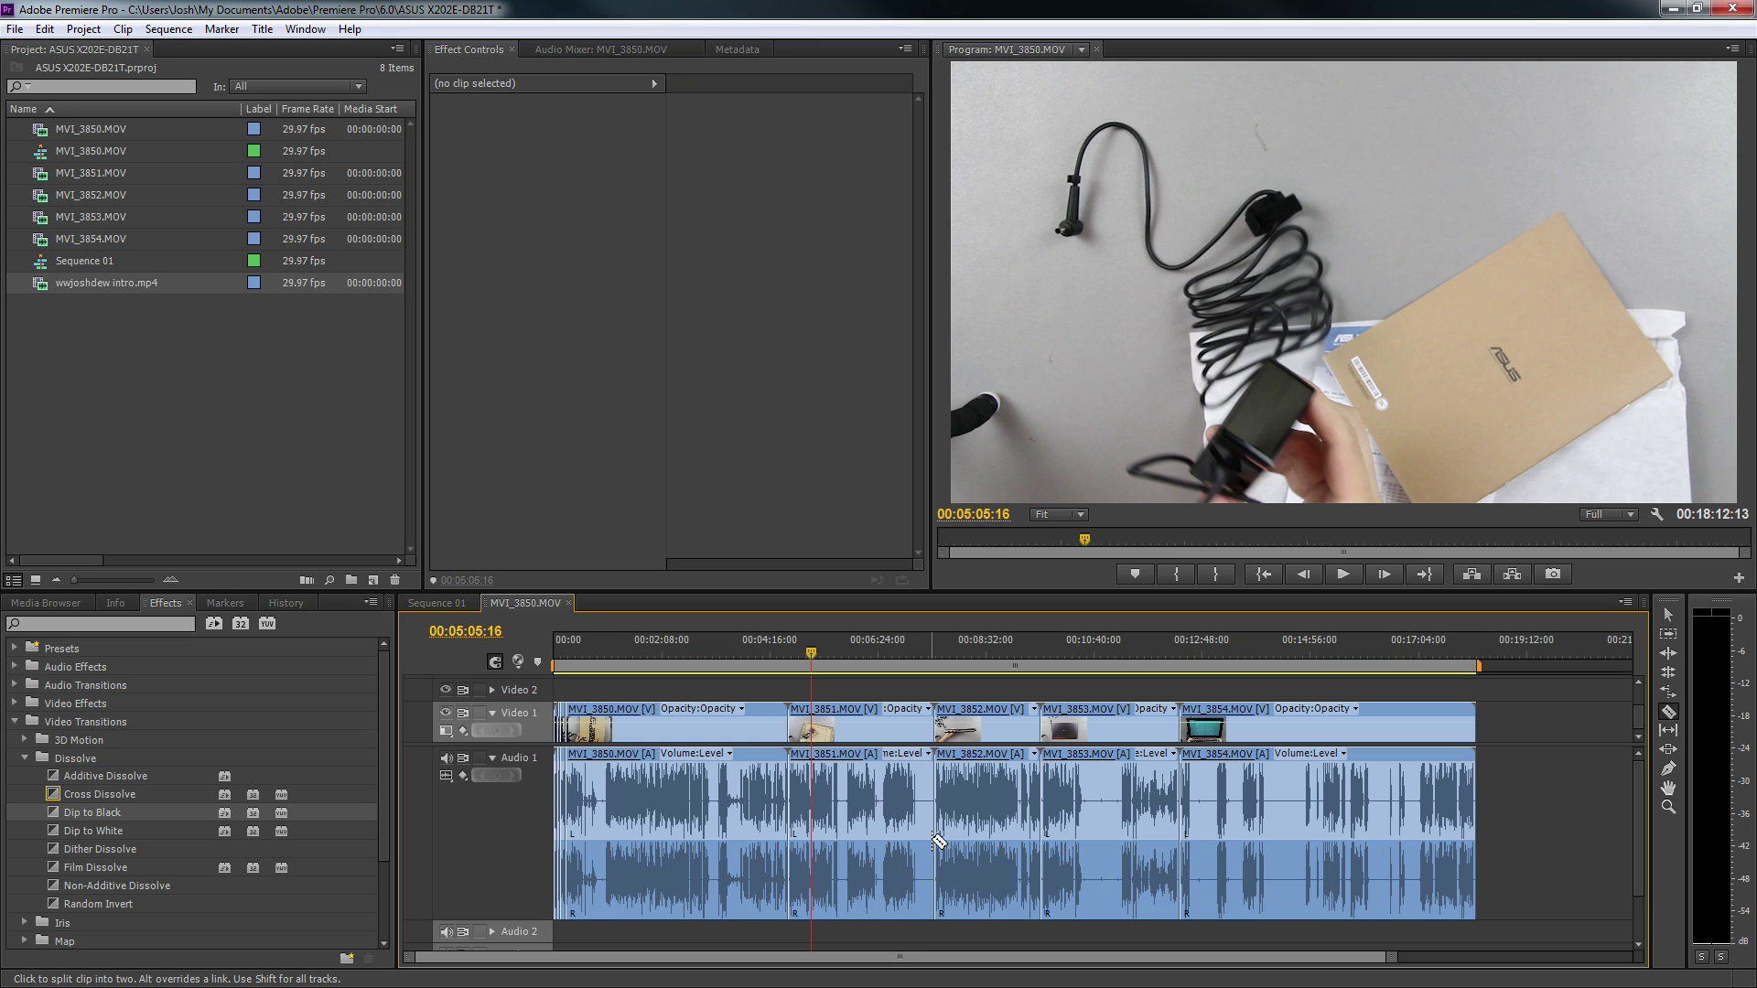
key("v")
left_click(846, 783)
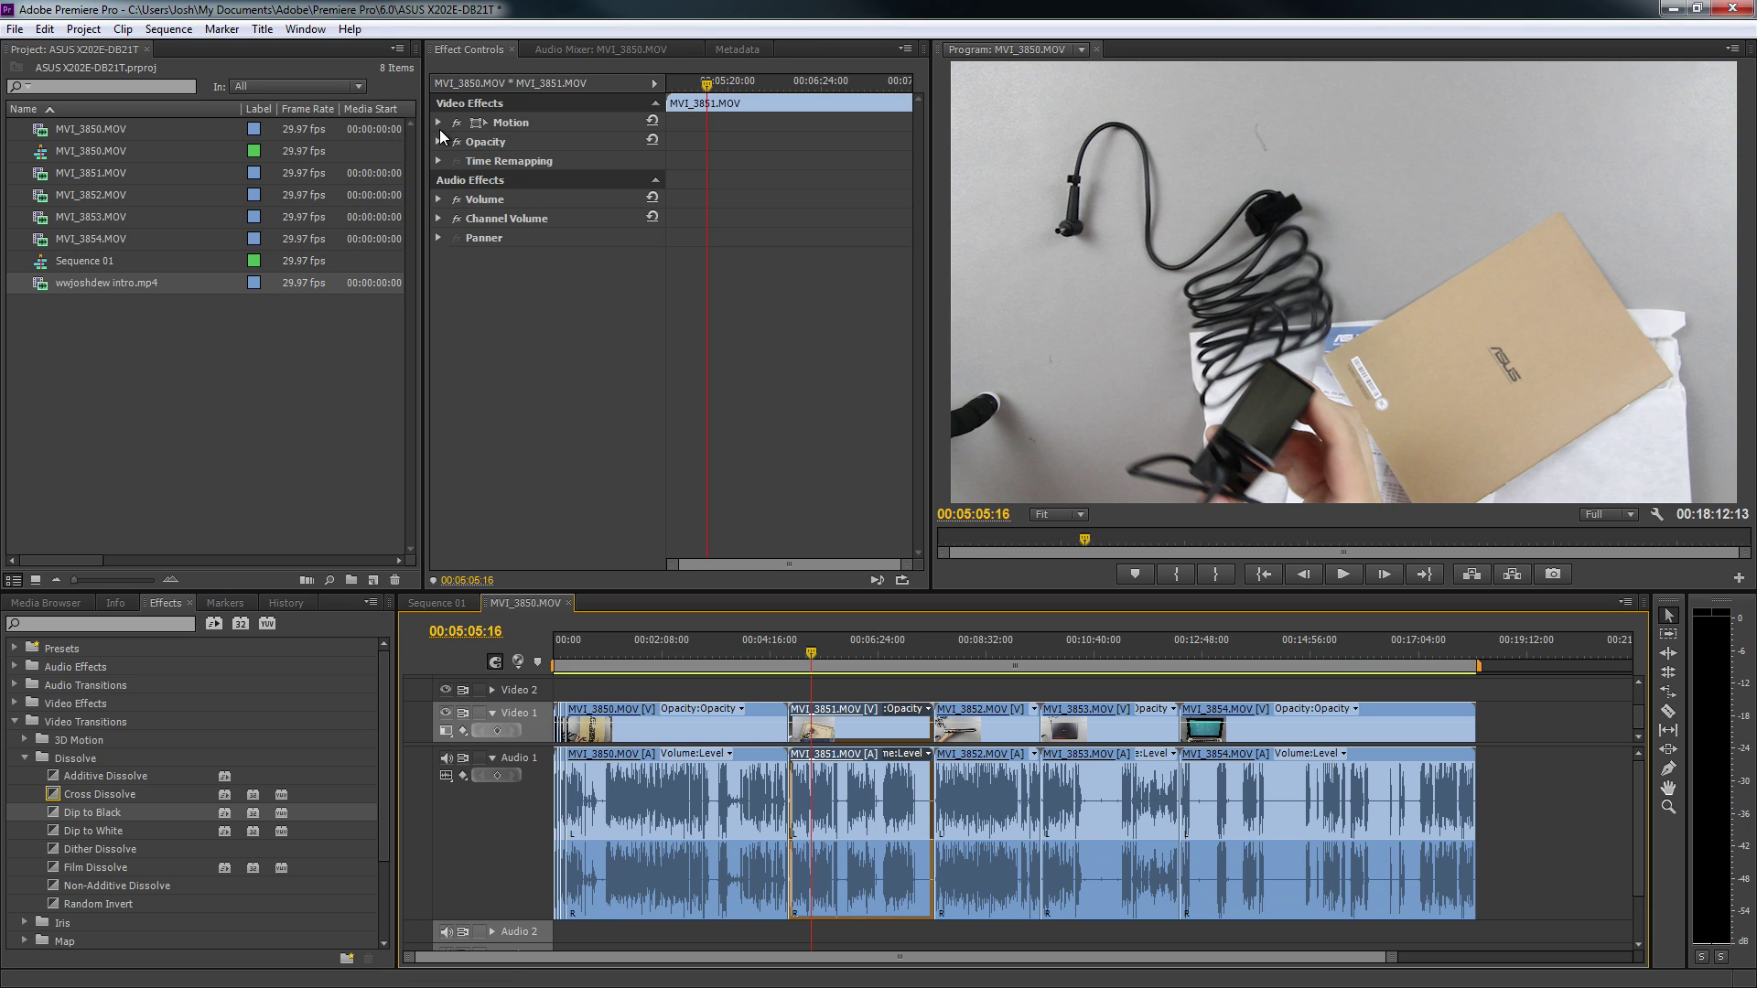
left_click(544, 49)
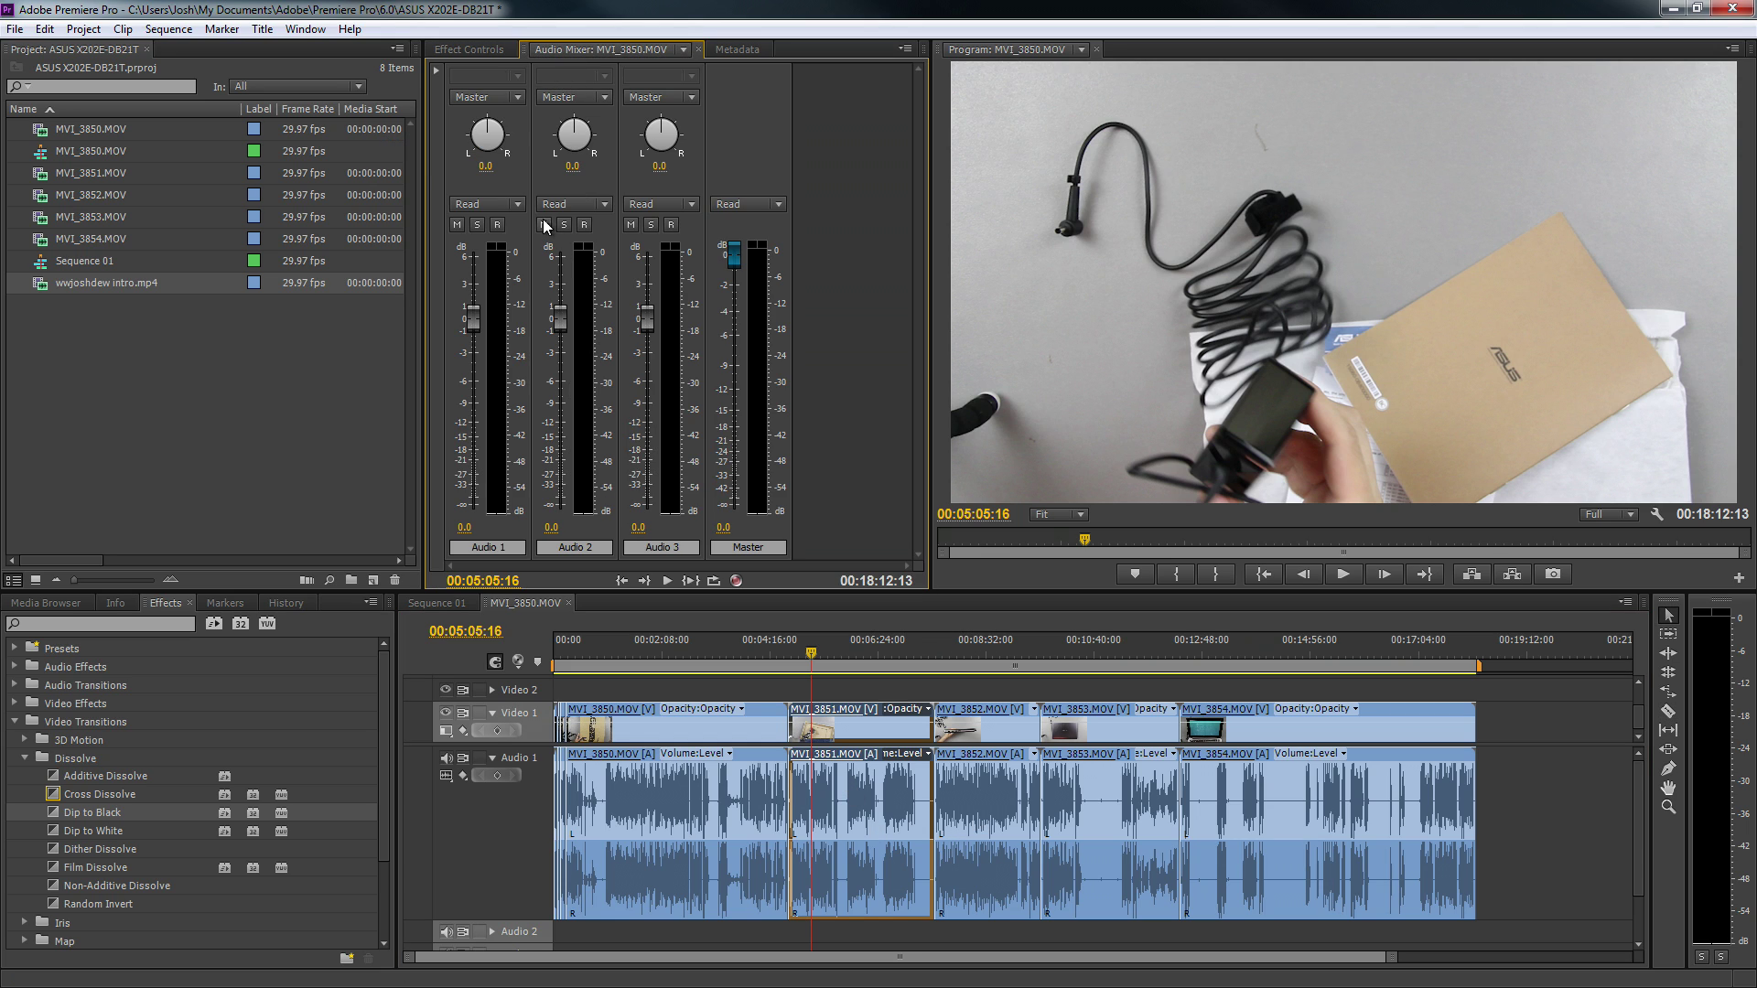
left_click(456, 225)
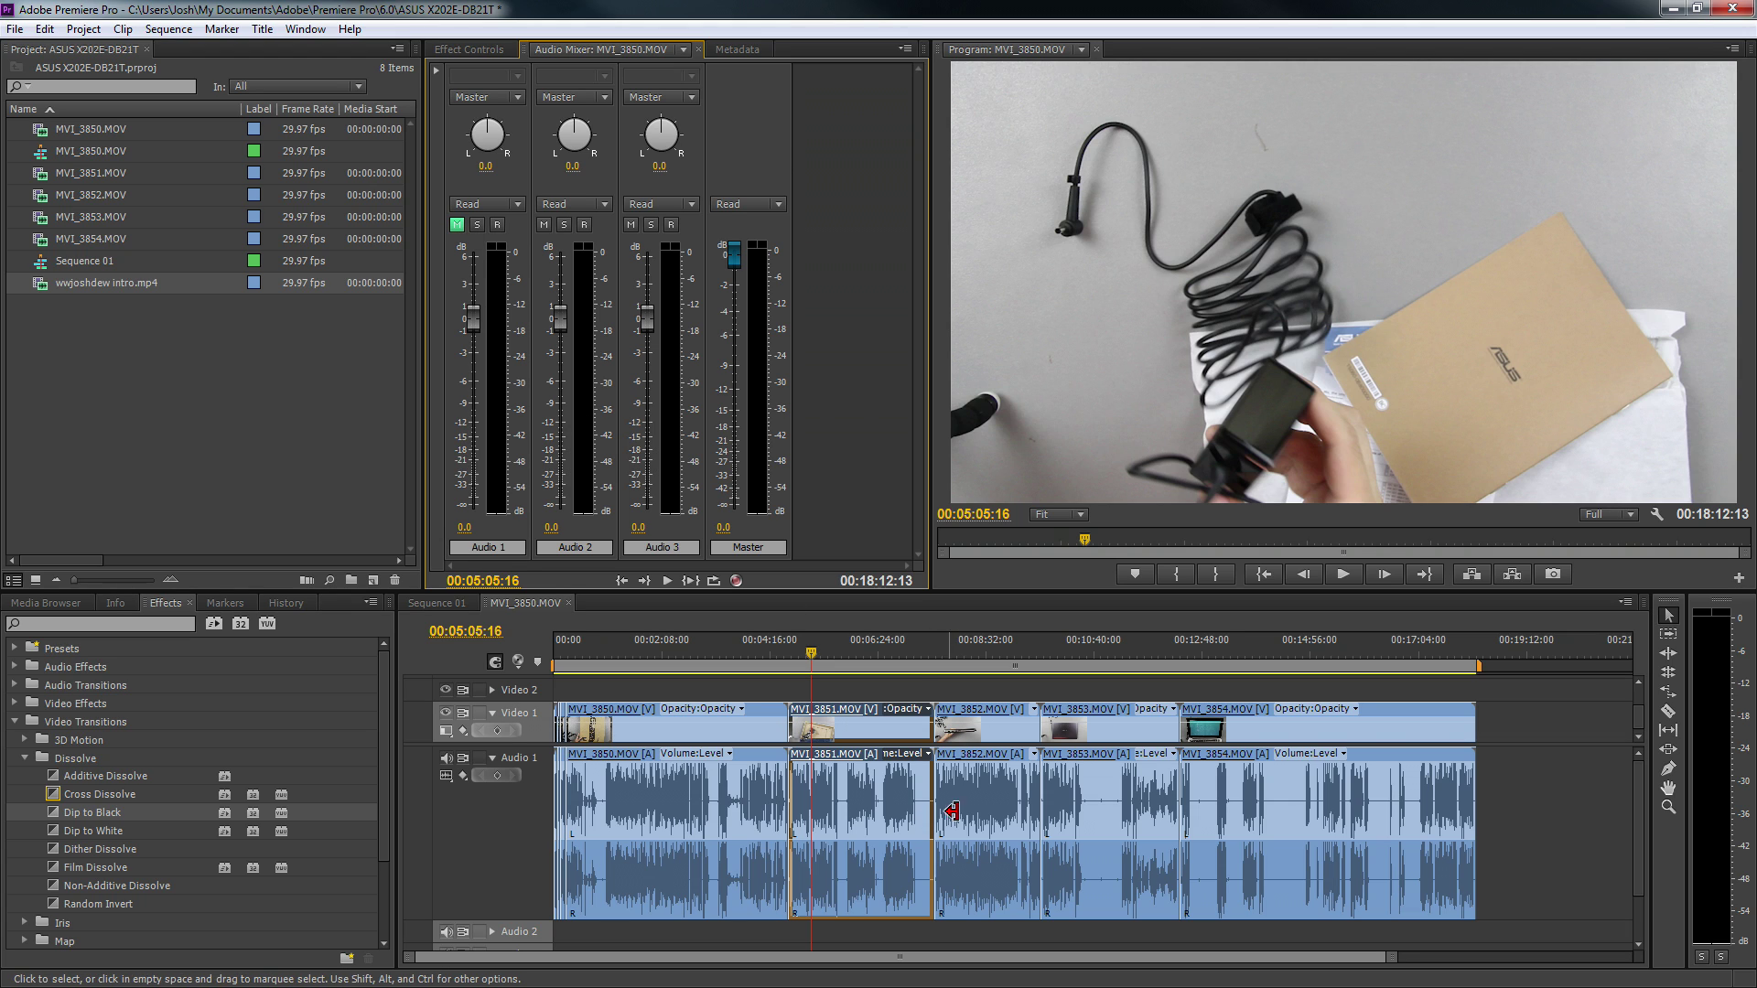
left_click(585, 225)
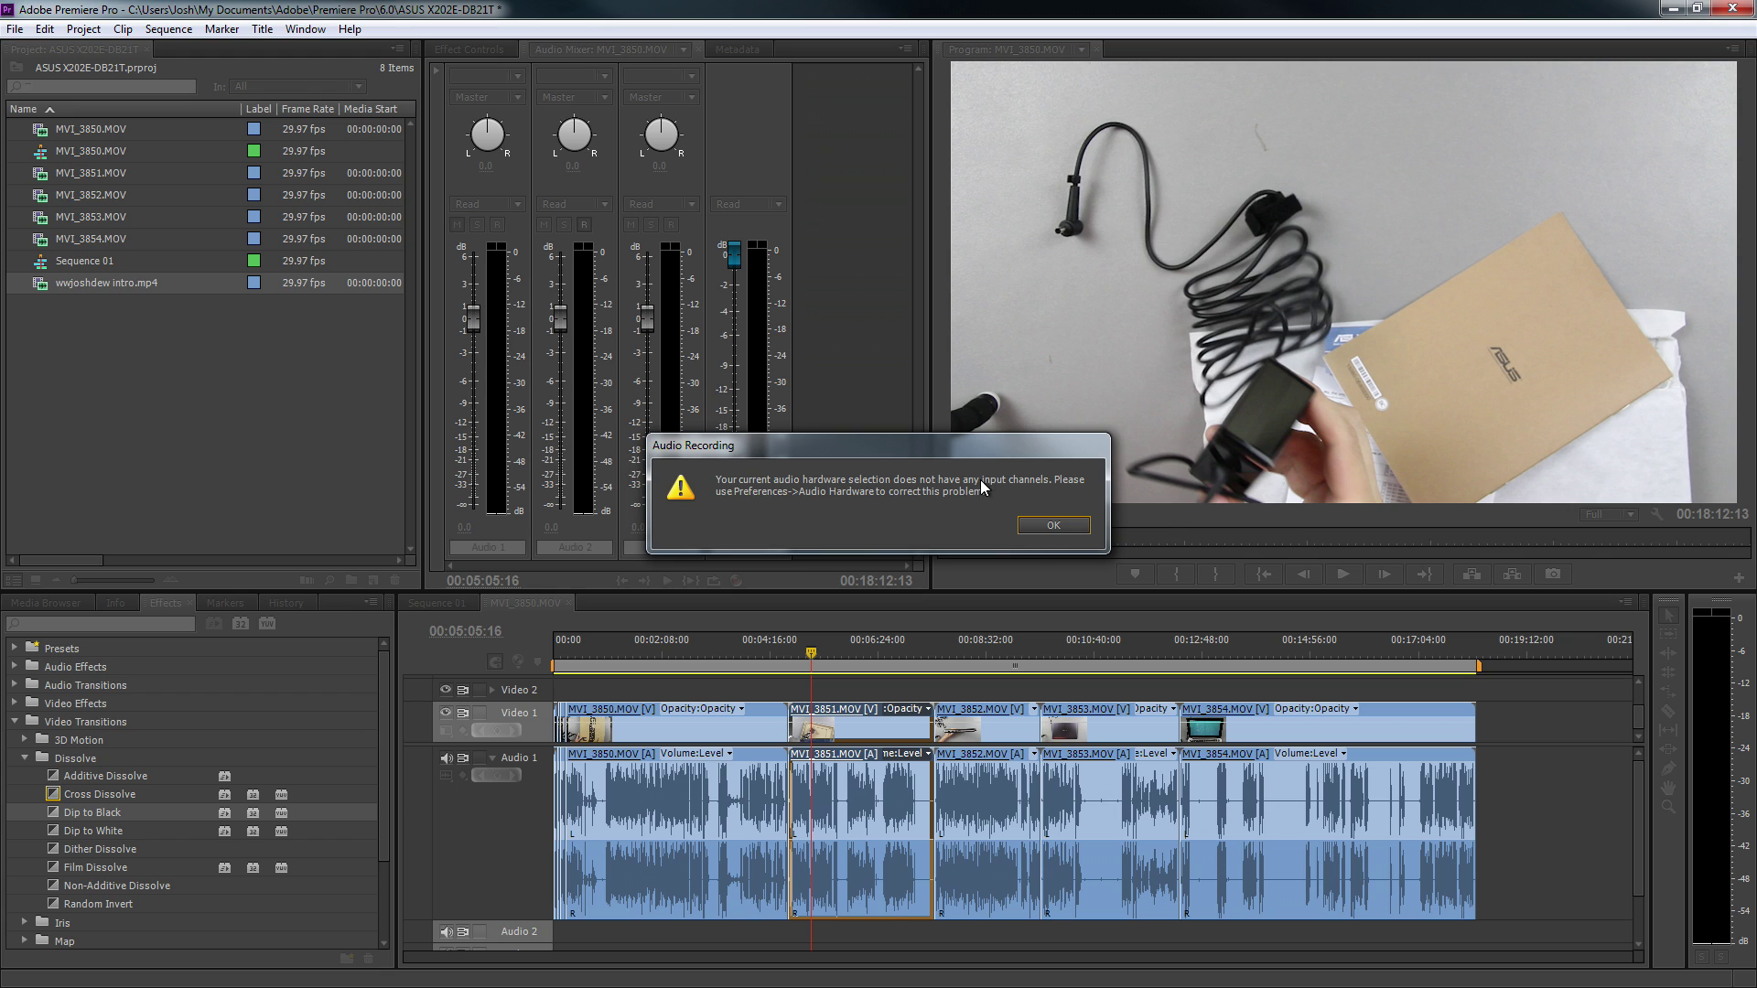
left_click(1053, 527)
Enable Microphone (USB Chat Headset) as an input device in the Audio Hardware preferences
left_click(14, 28)
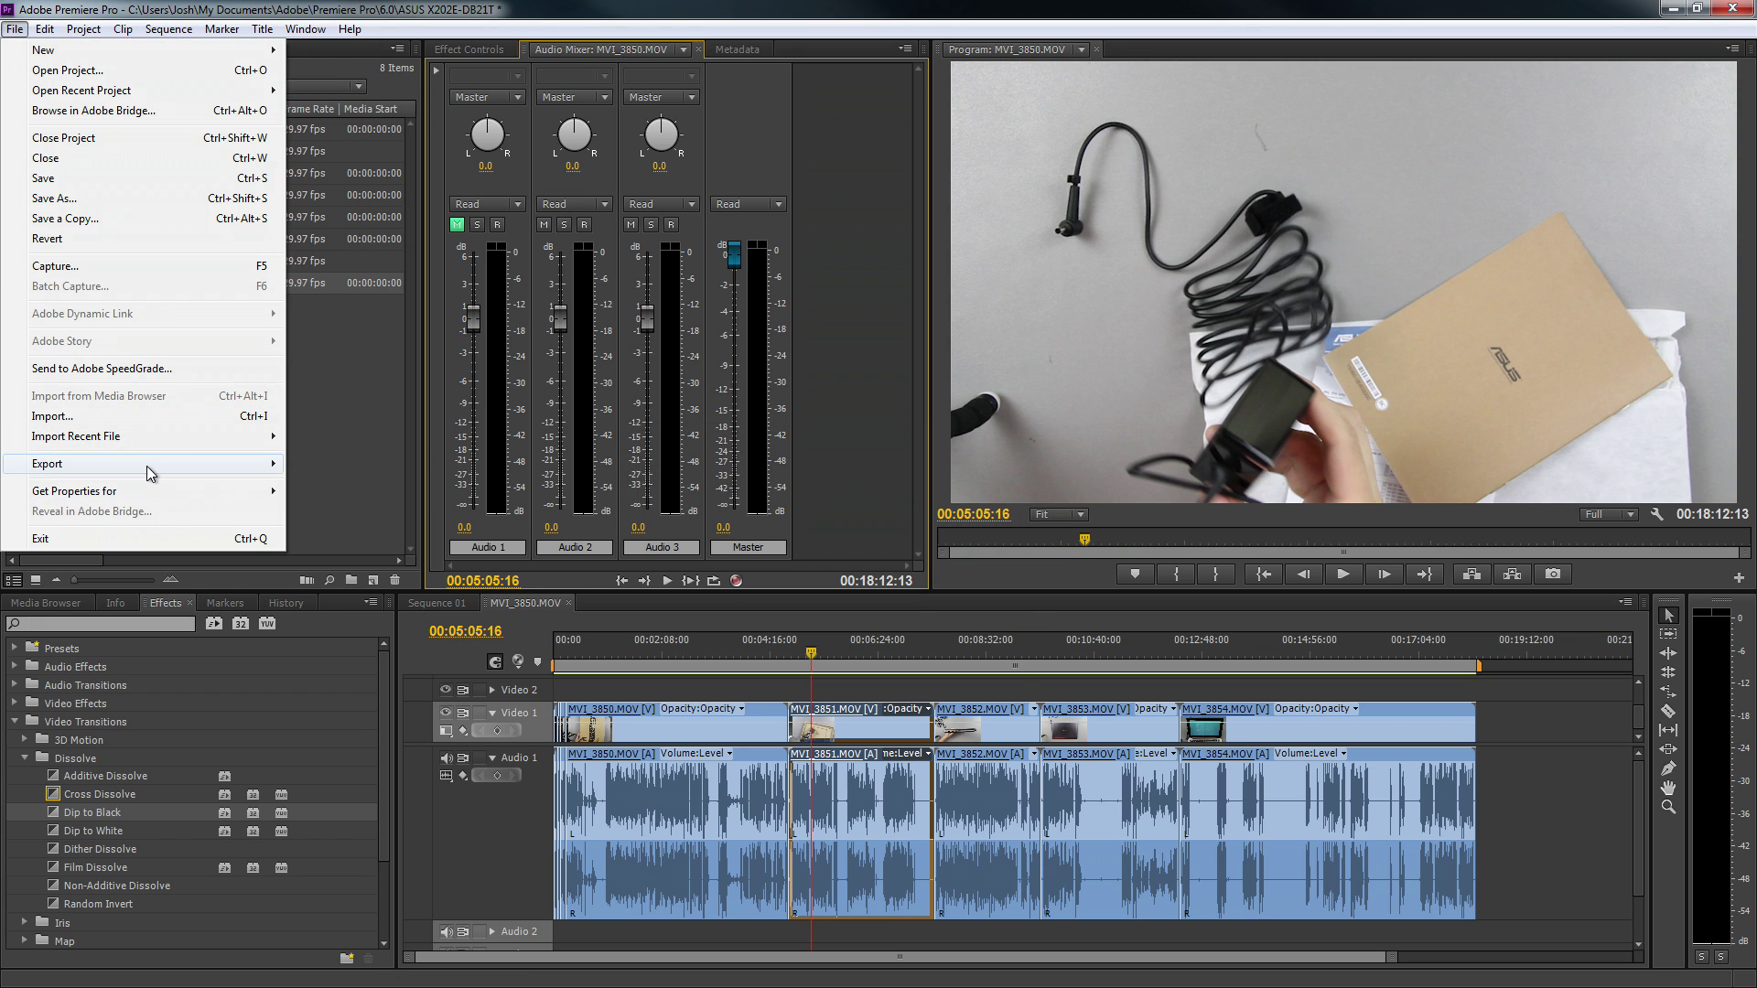
left_click(45, 29)
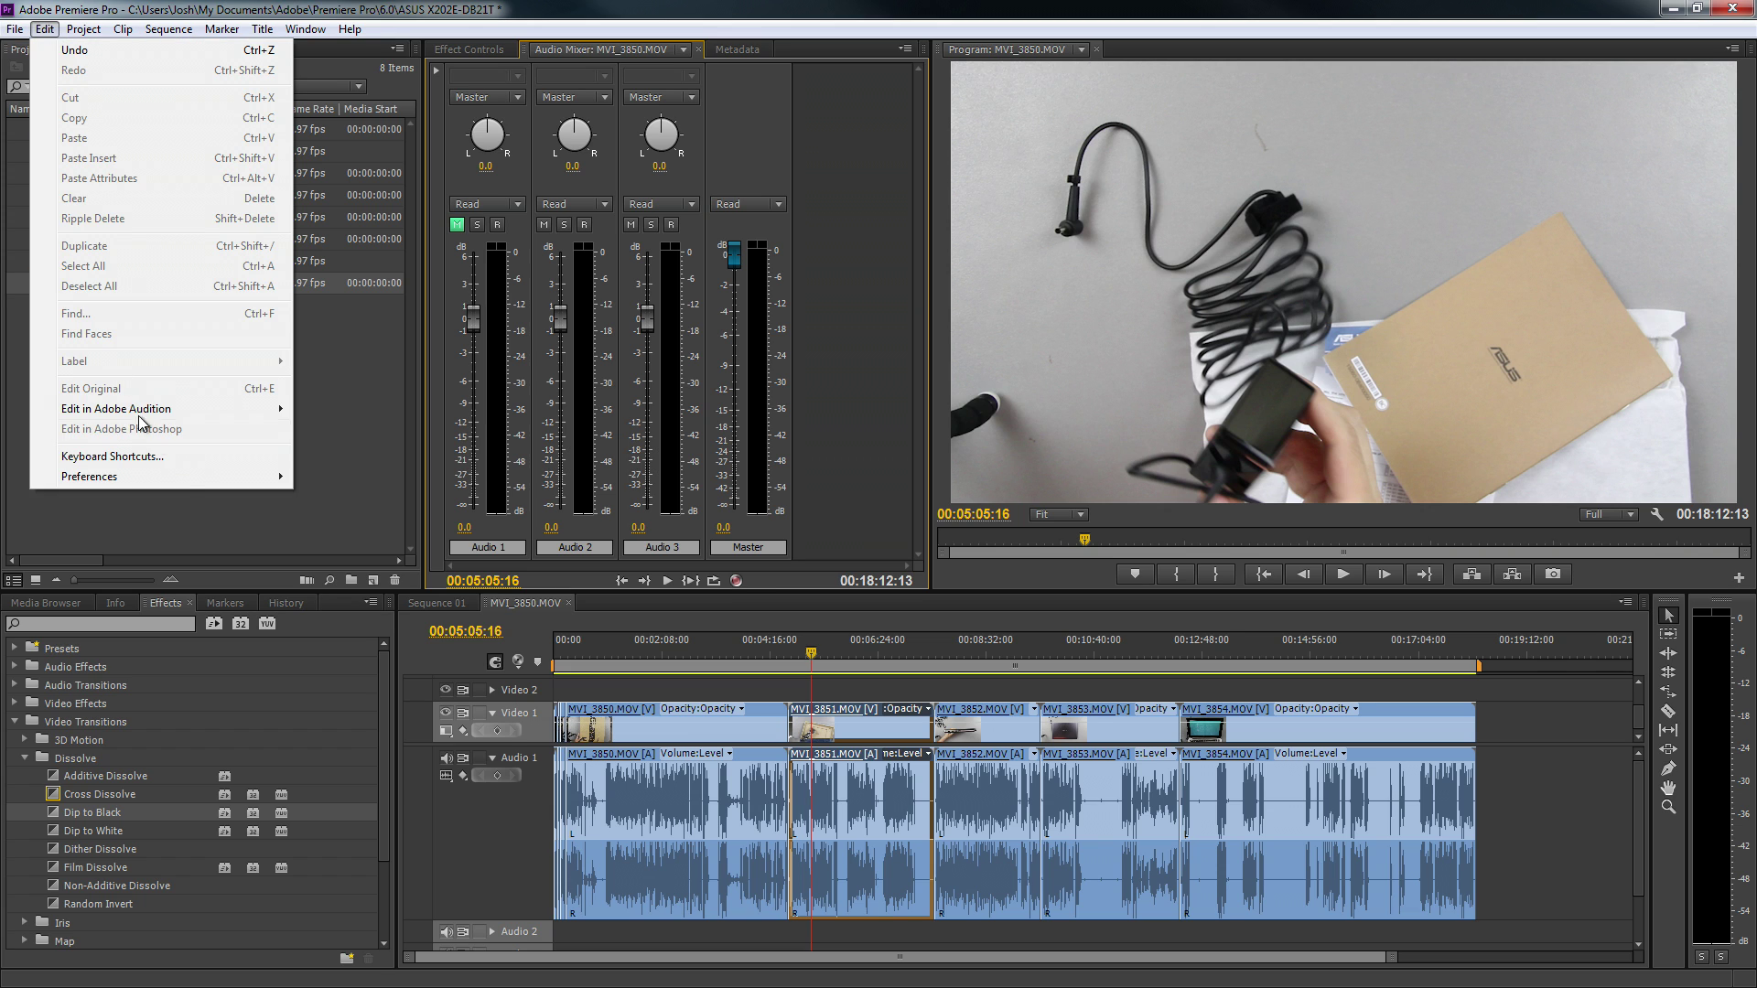
mouse_move(183, 485)
left_click(320, 537)
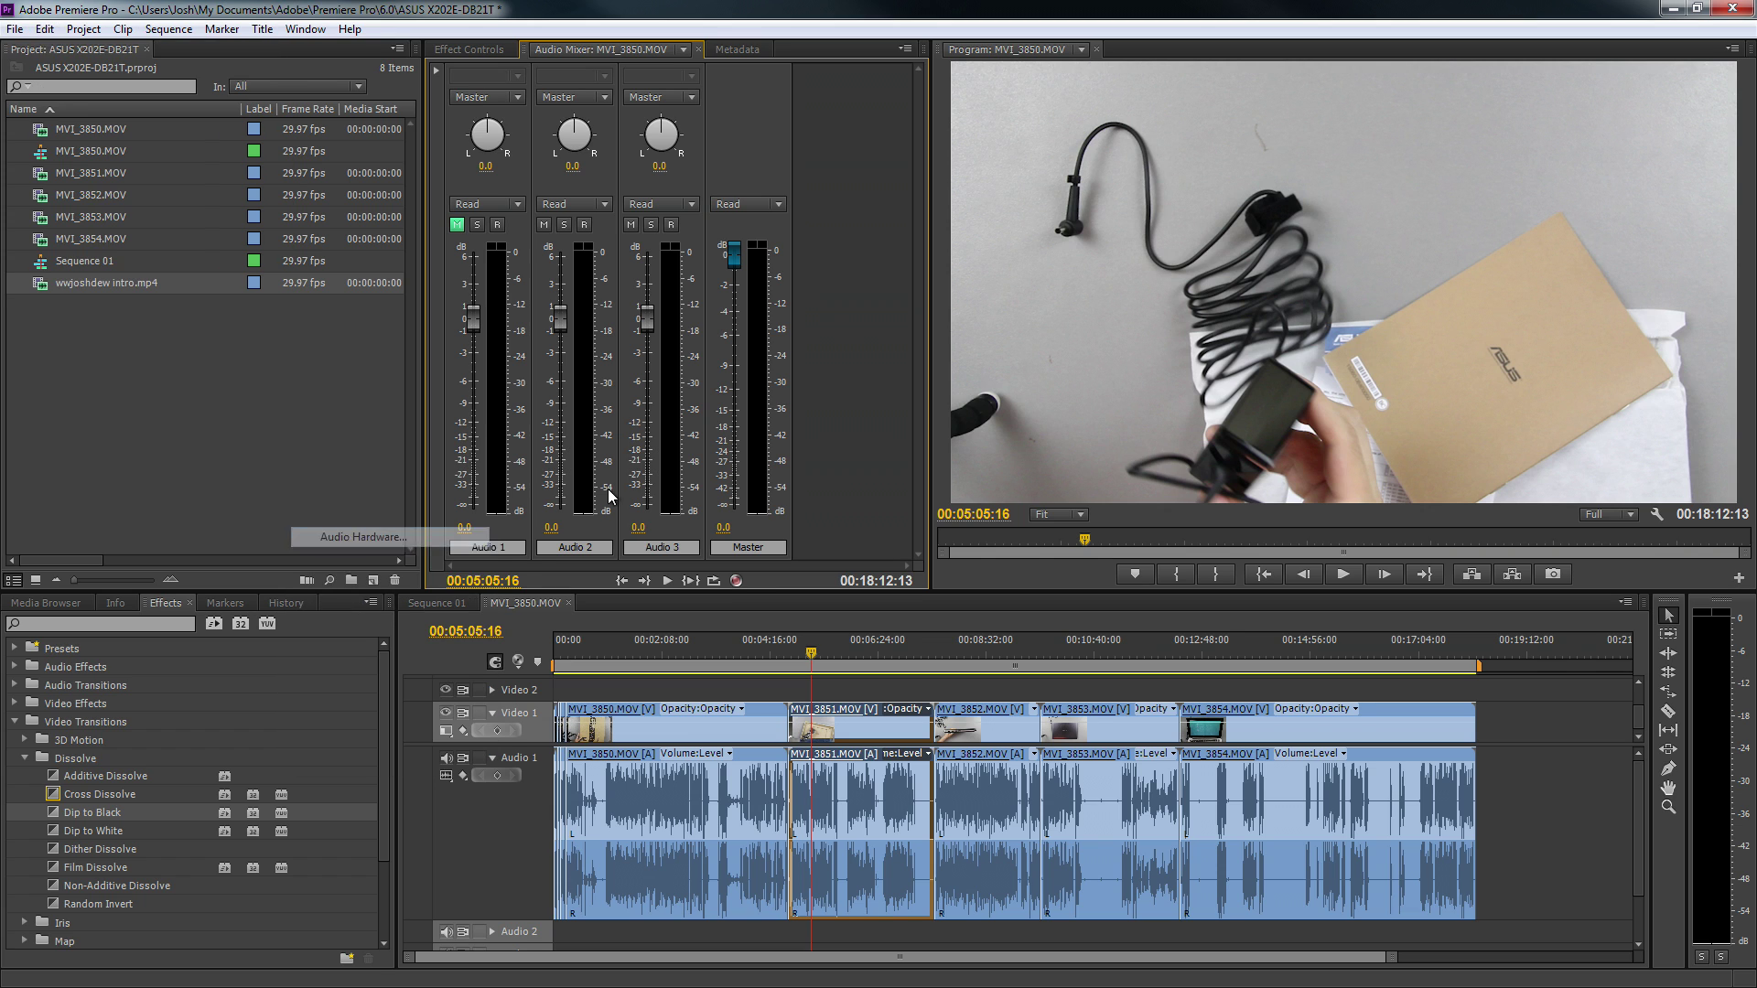
left_click(819, 322)
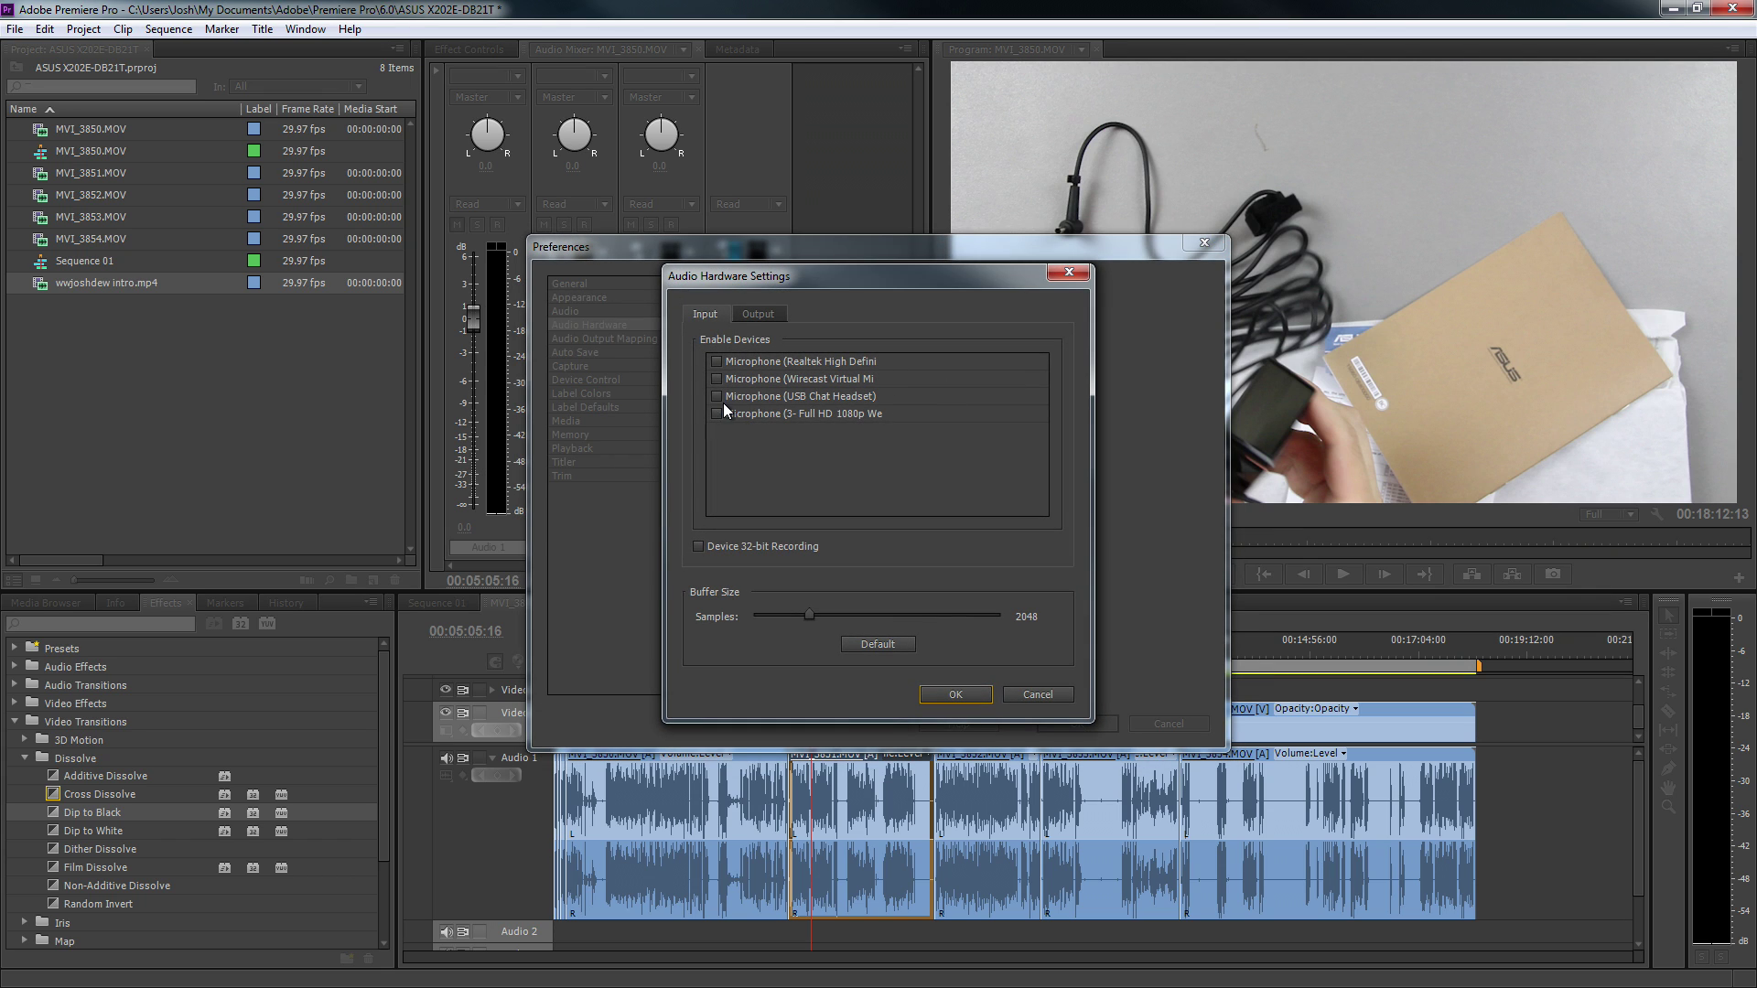
left_click(771, 399)
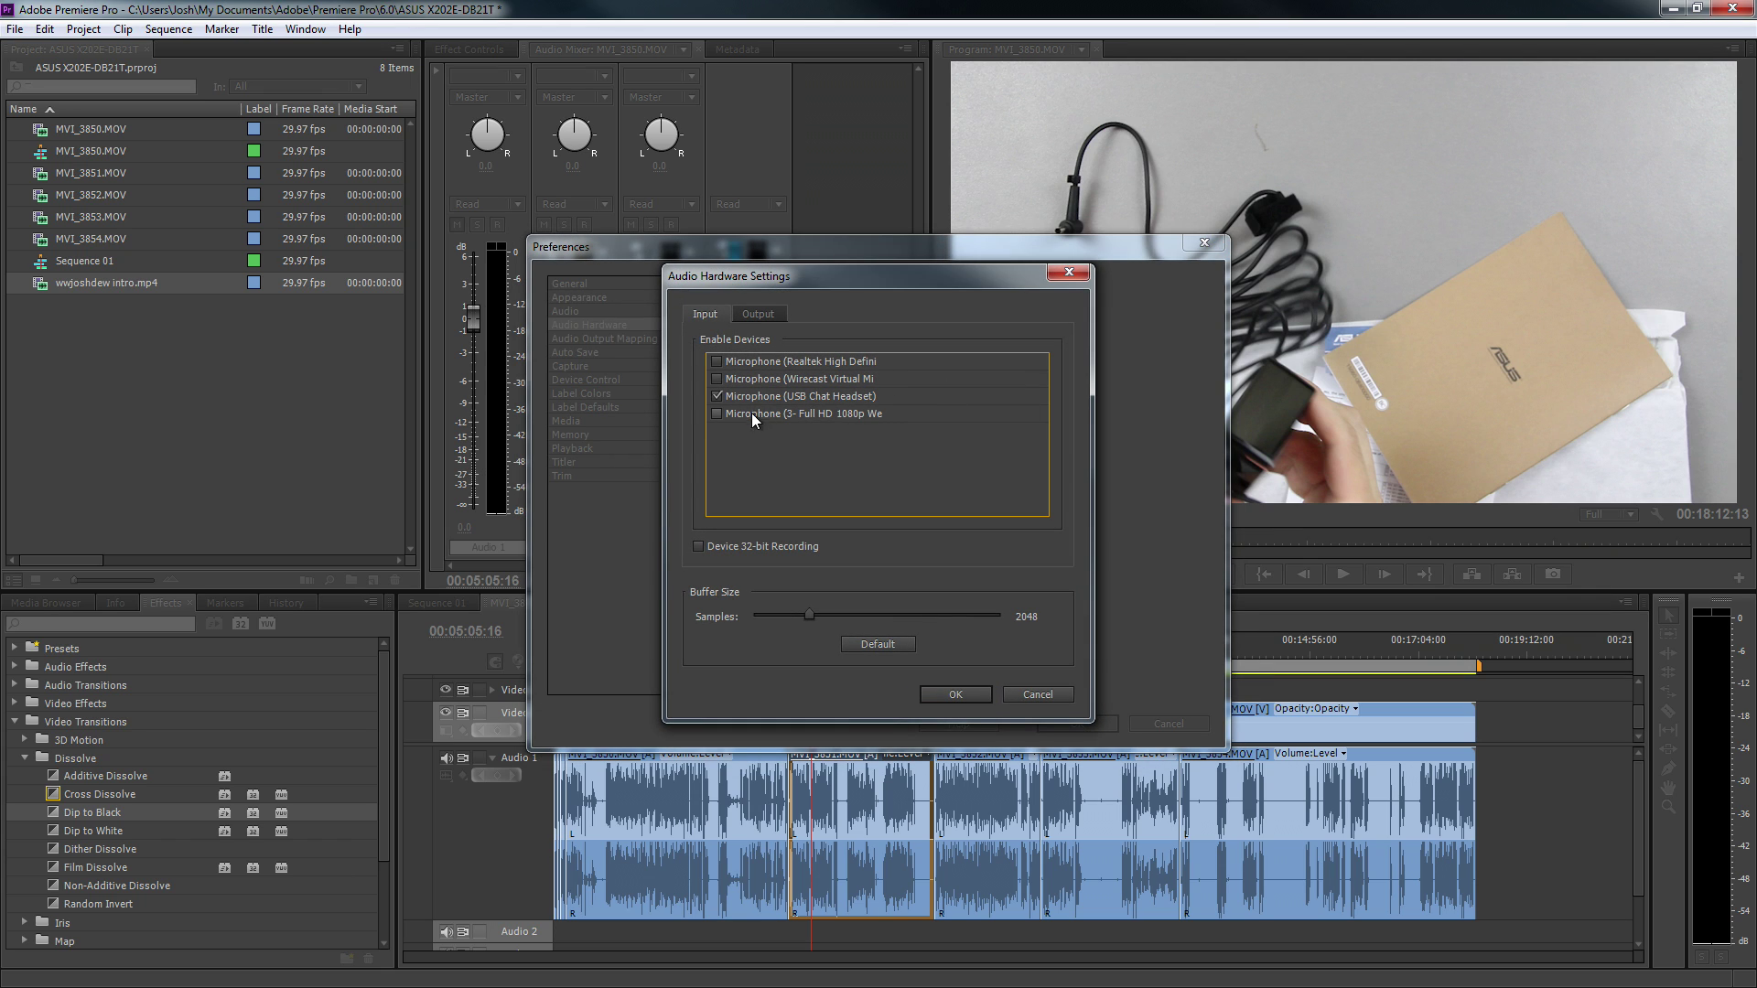
left_click(955, 695)
left_click(1071, 724)
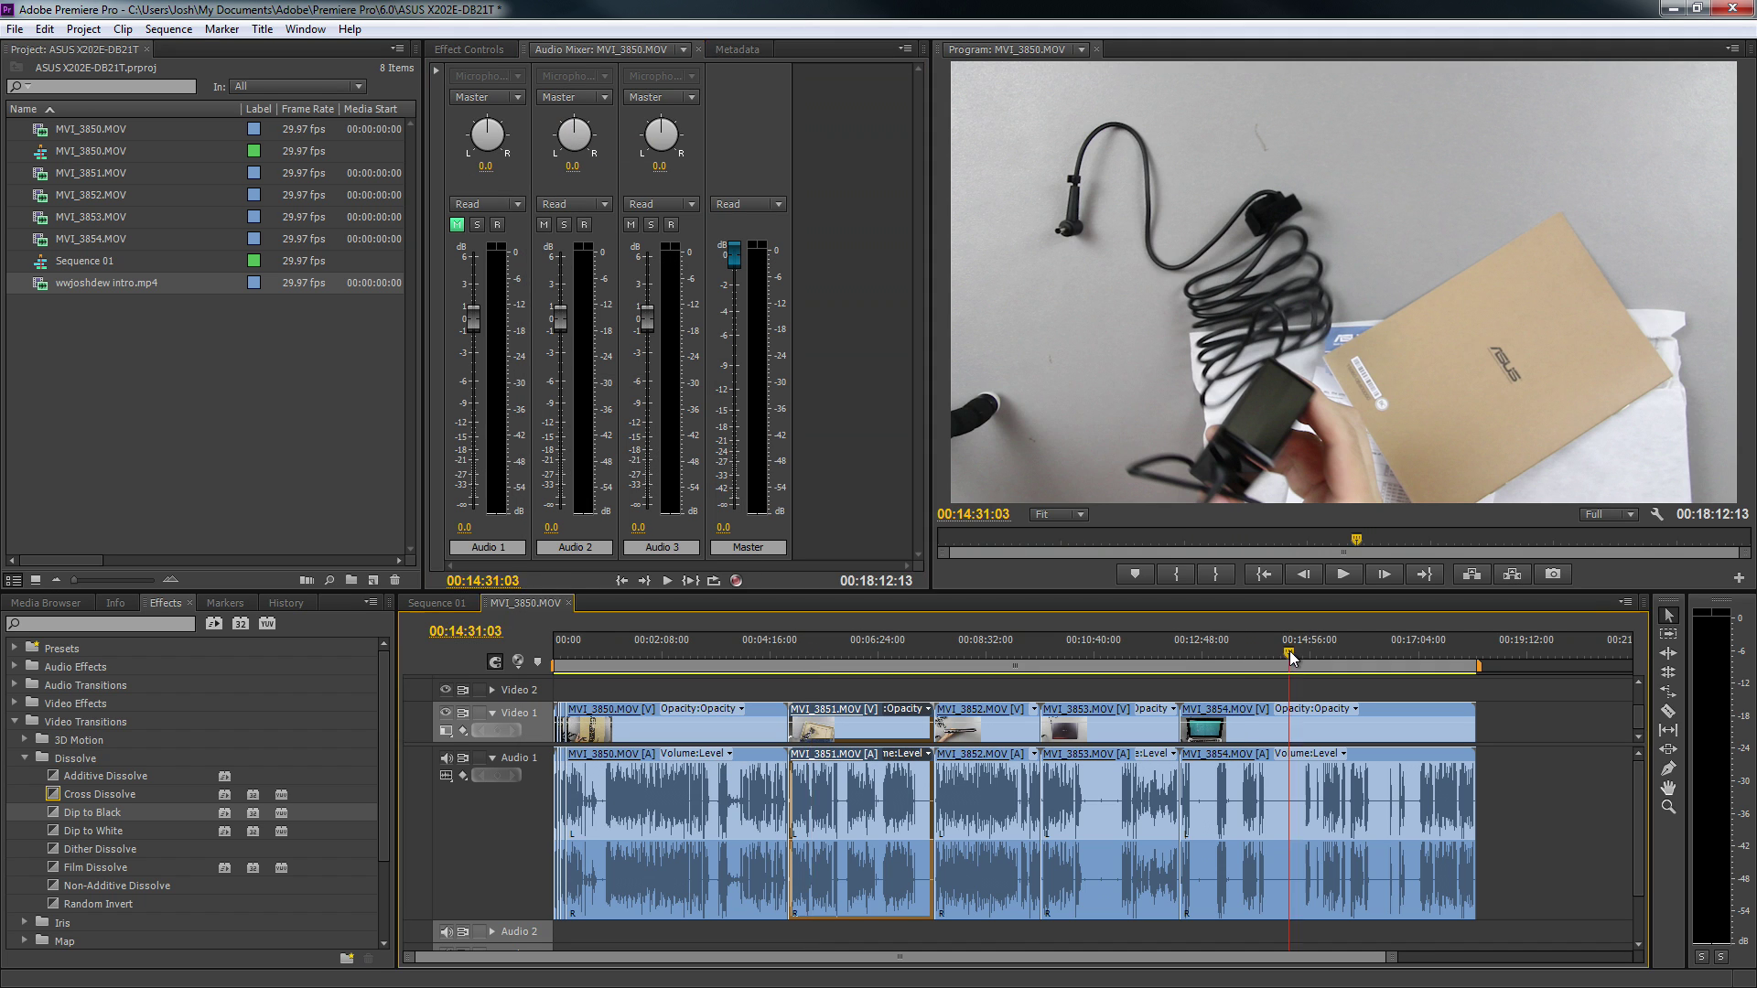
Set the playhead at 00:14:07:08, reduce the Audio 1 track's height, and arm Audio 2 for recording with its playback muted
left_click_drag(1288, 650, 1512, 658)
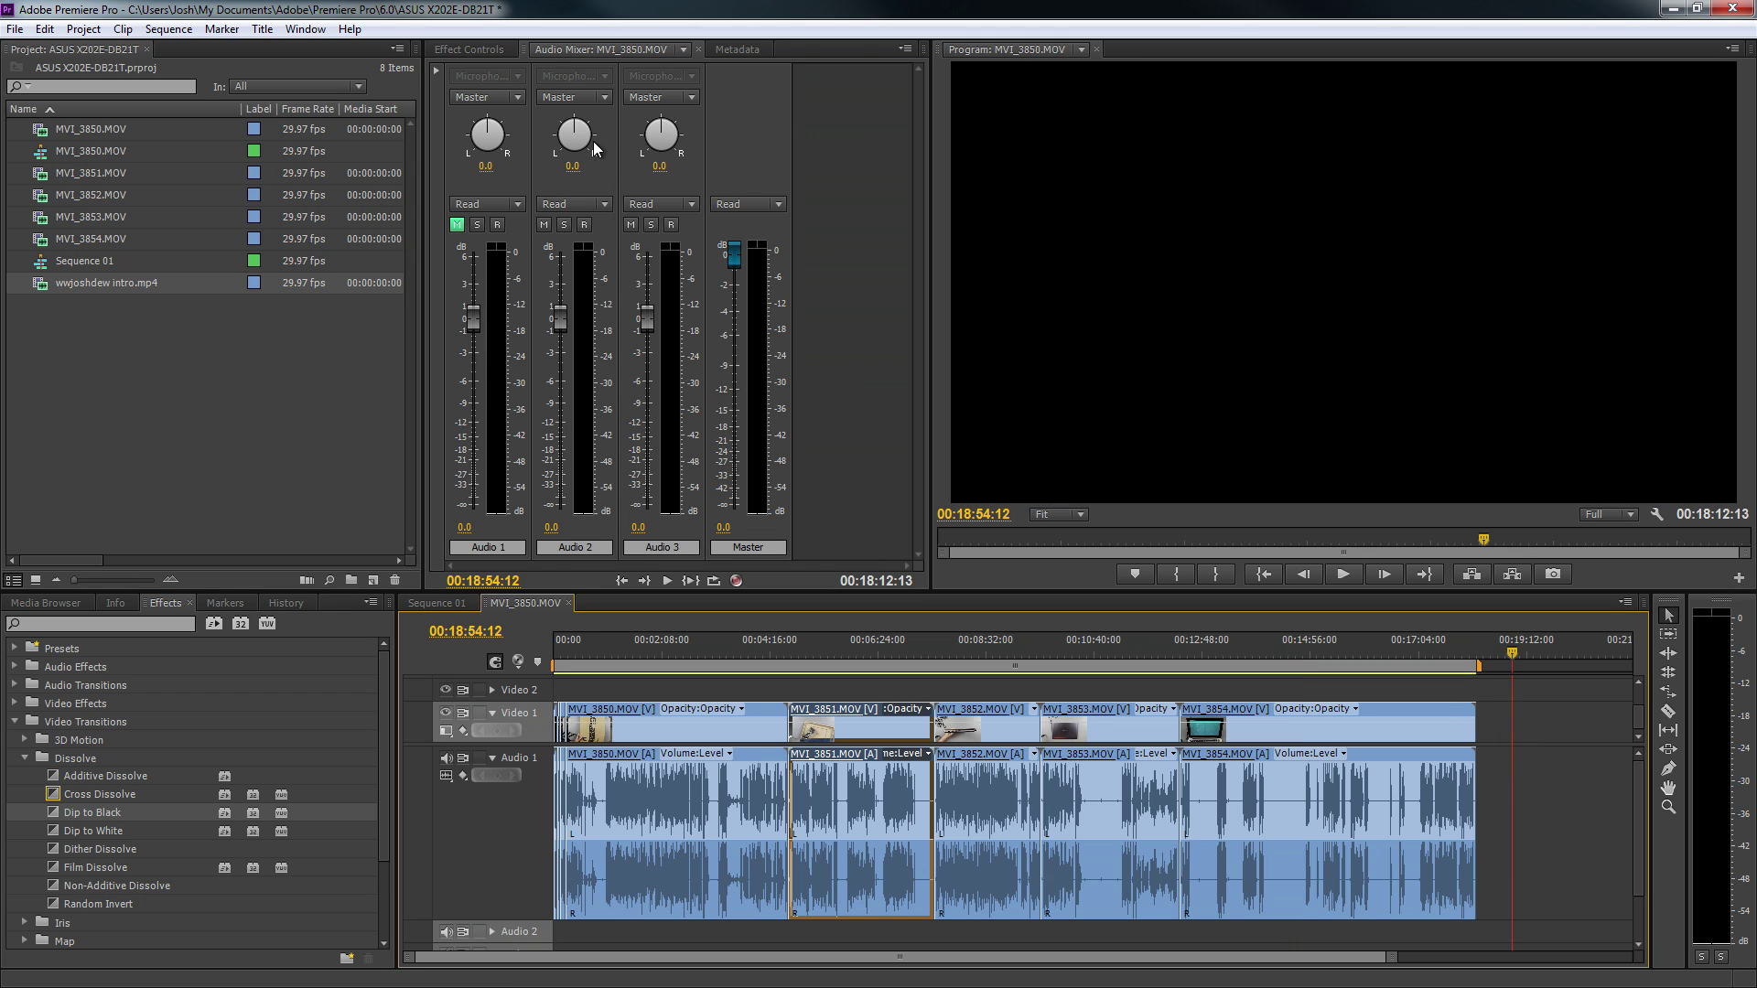
left_click_drag(1262, 641, 1270, 655)
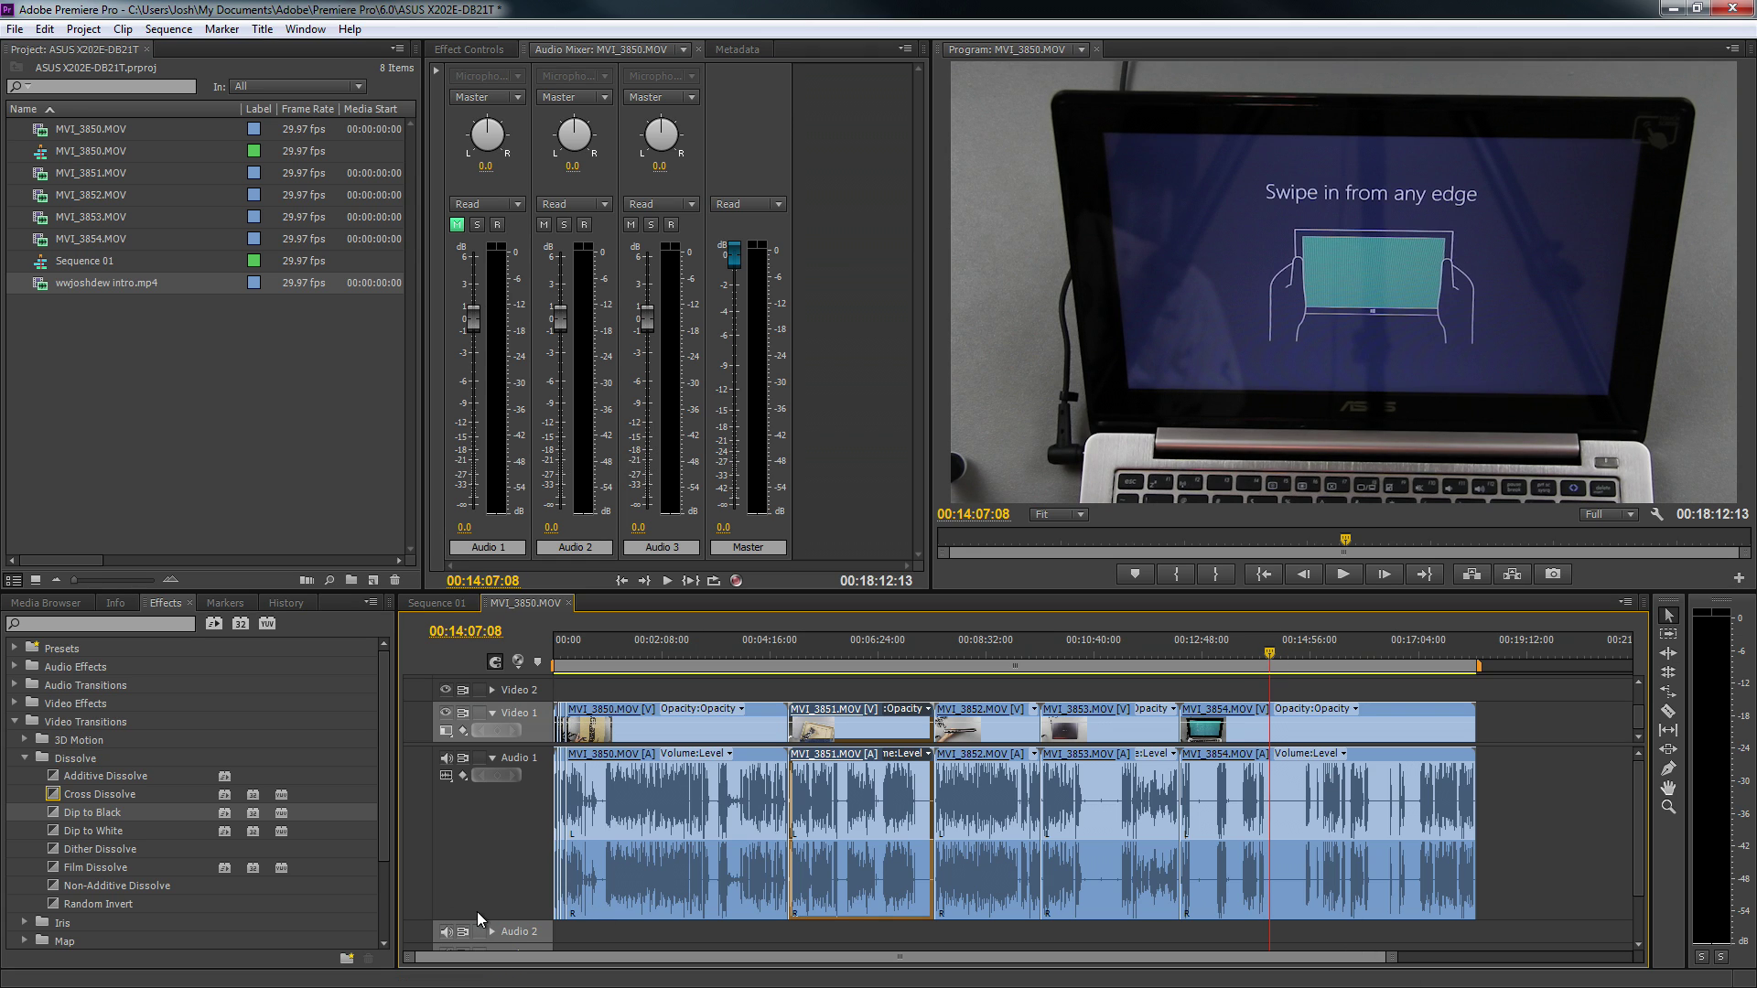
left_click_drag(476, 921, 519, 821)
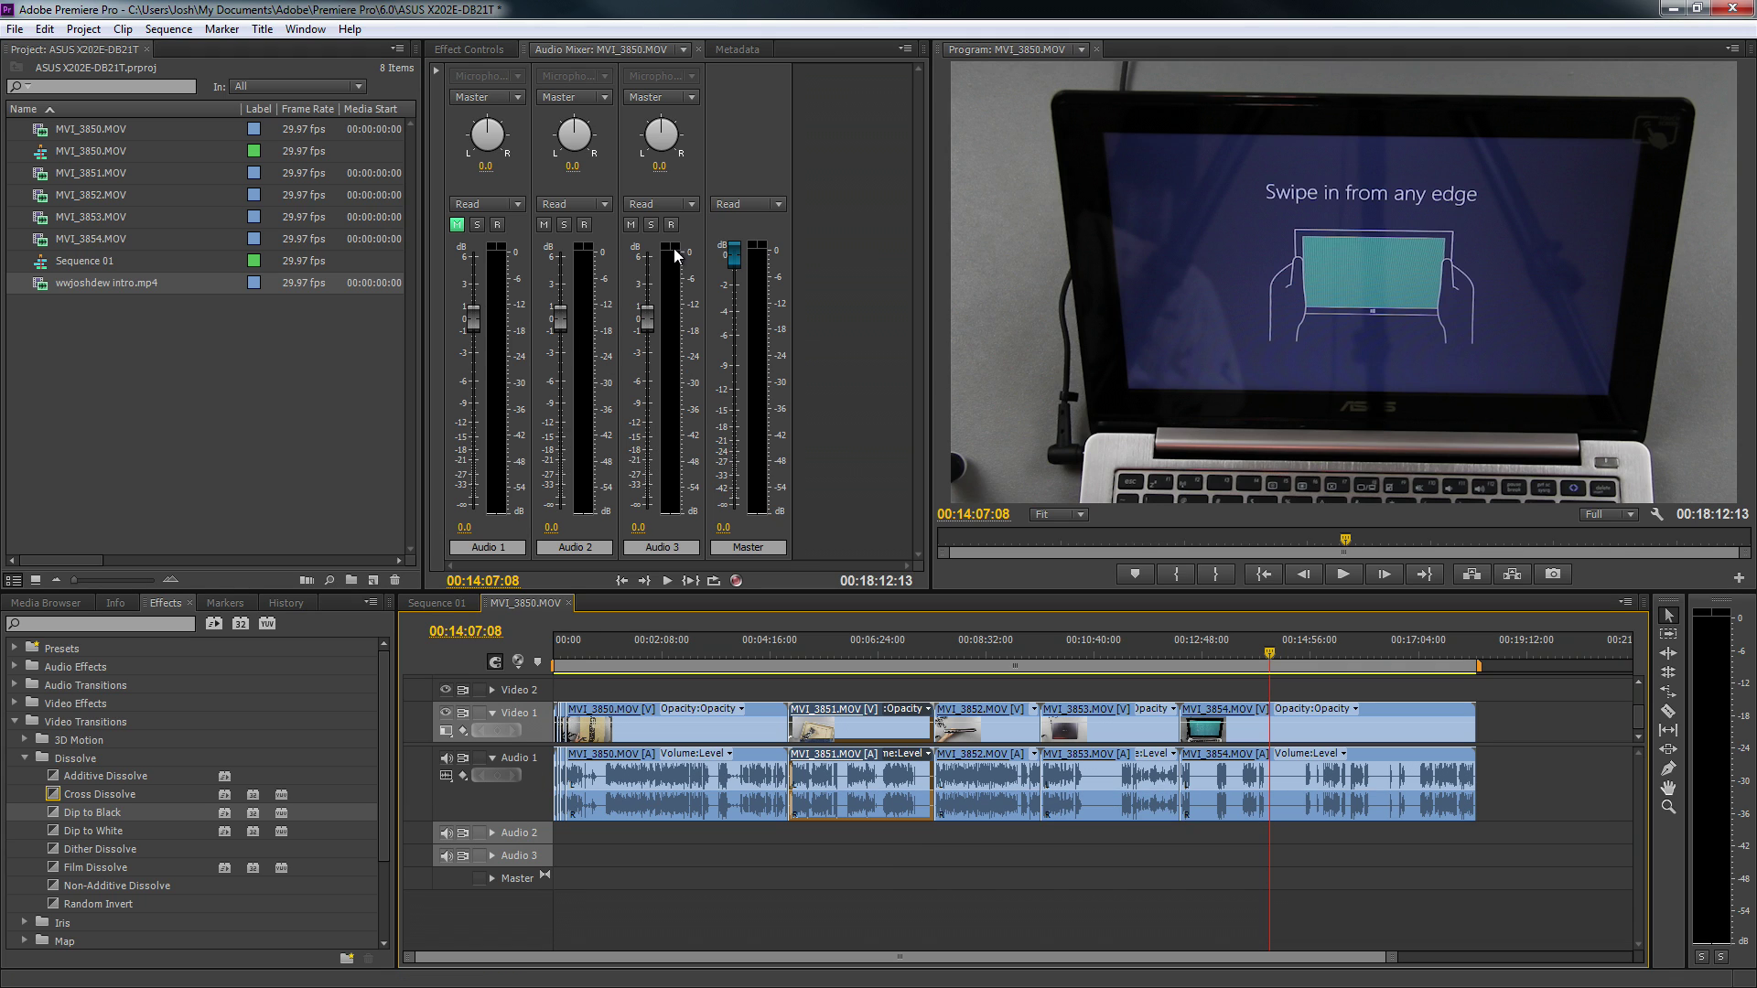
left_click(583, 224)
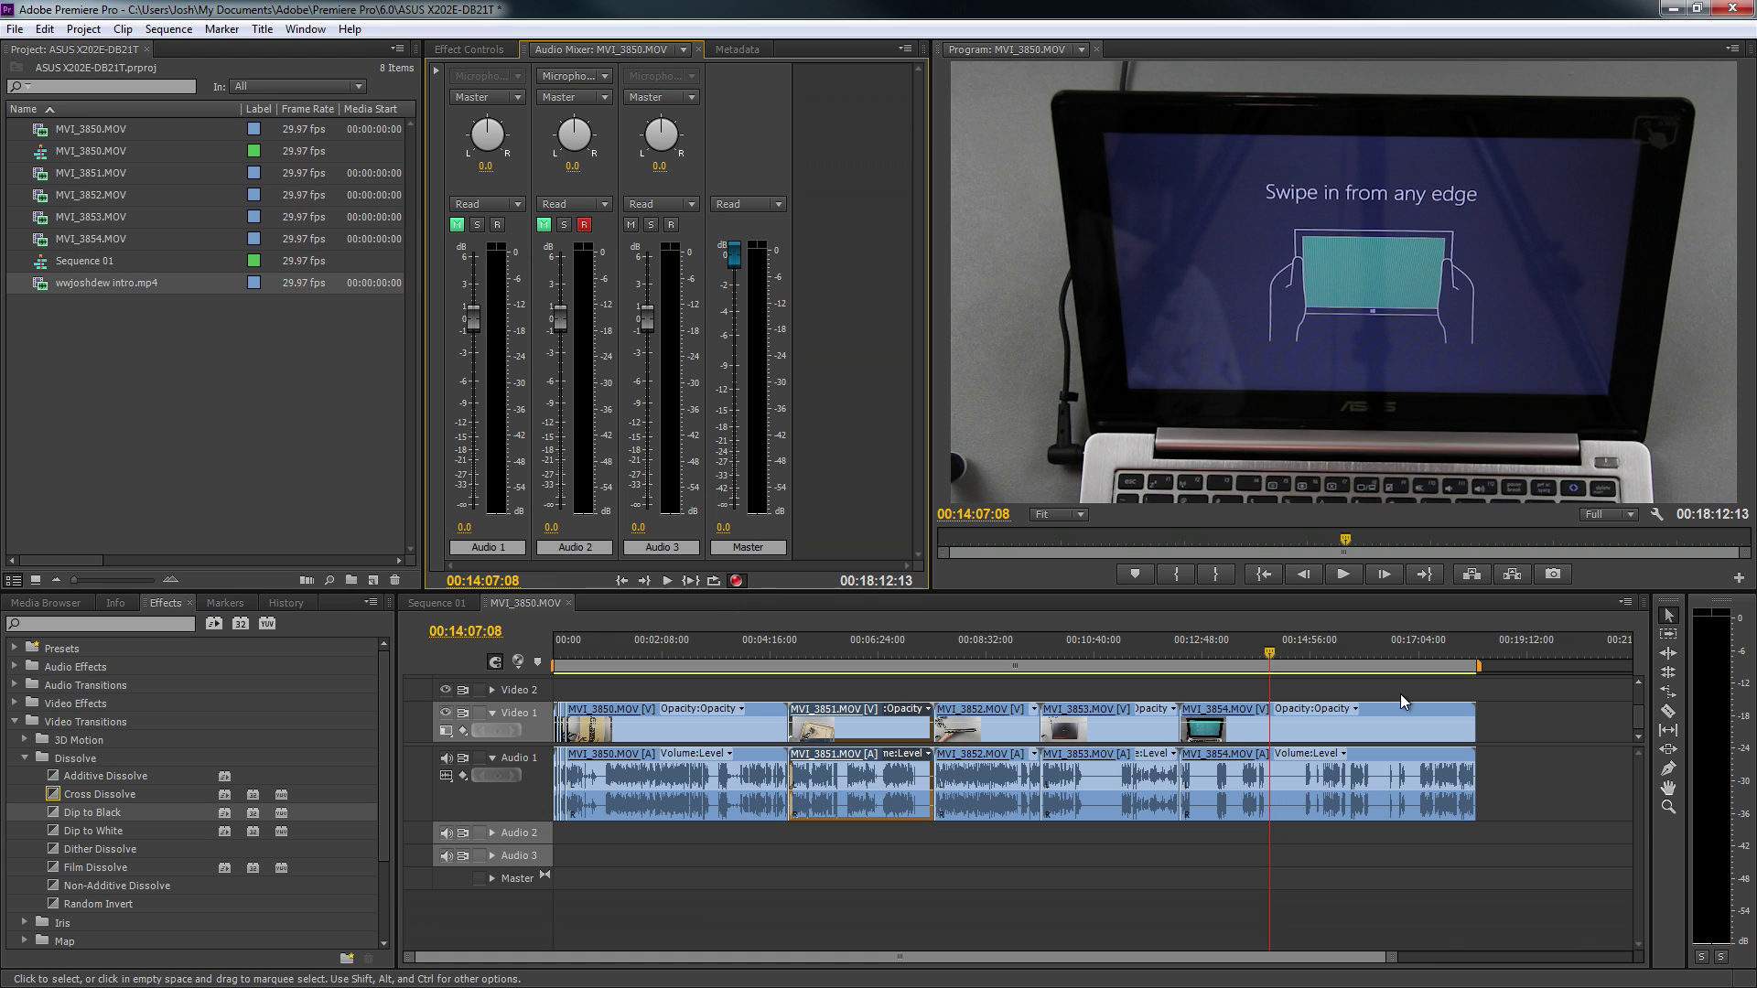
Record a voice-over onto Audio 2 from 00:14:07:08 to 00:14:29:03, and unmute Audio 2
left_click(1287, 763)
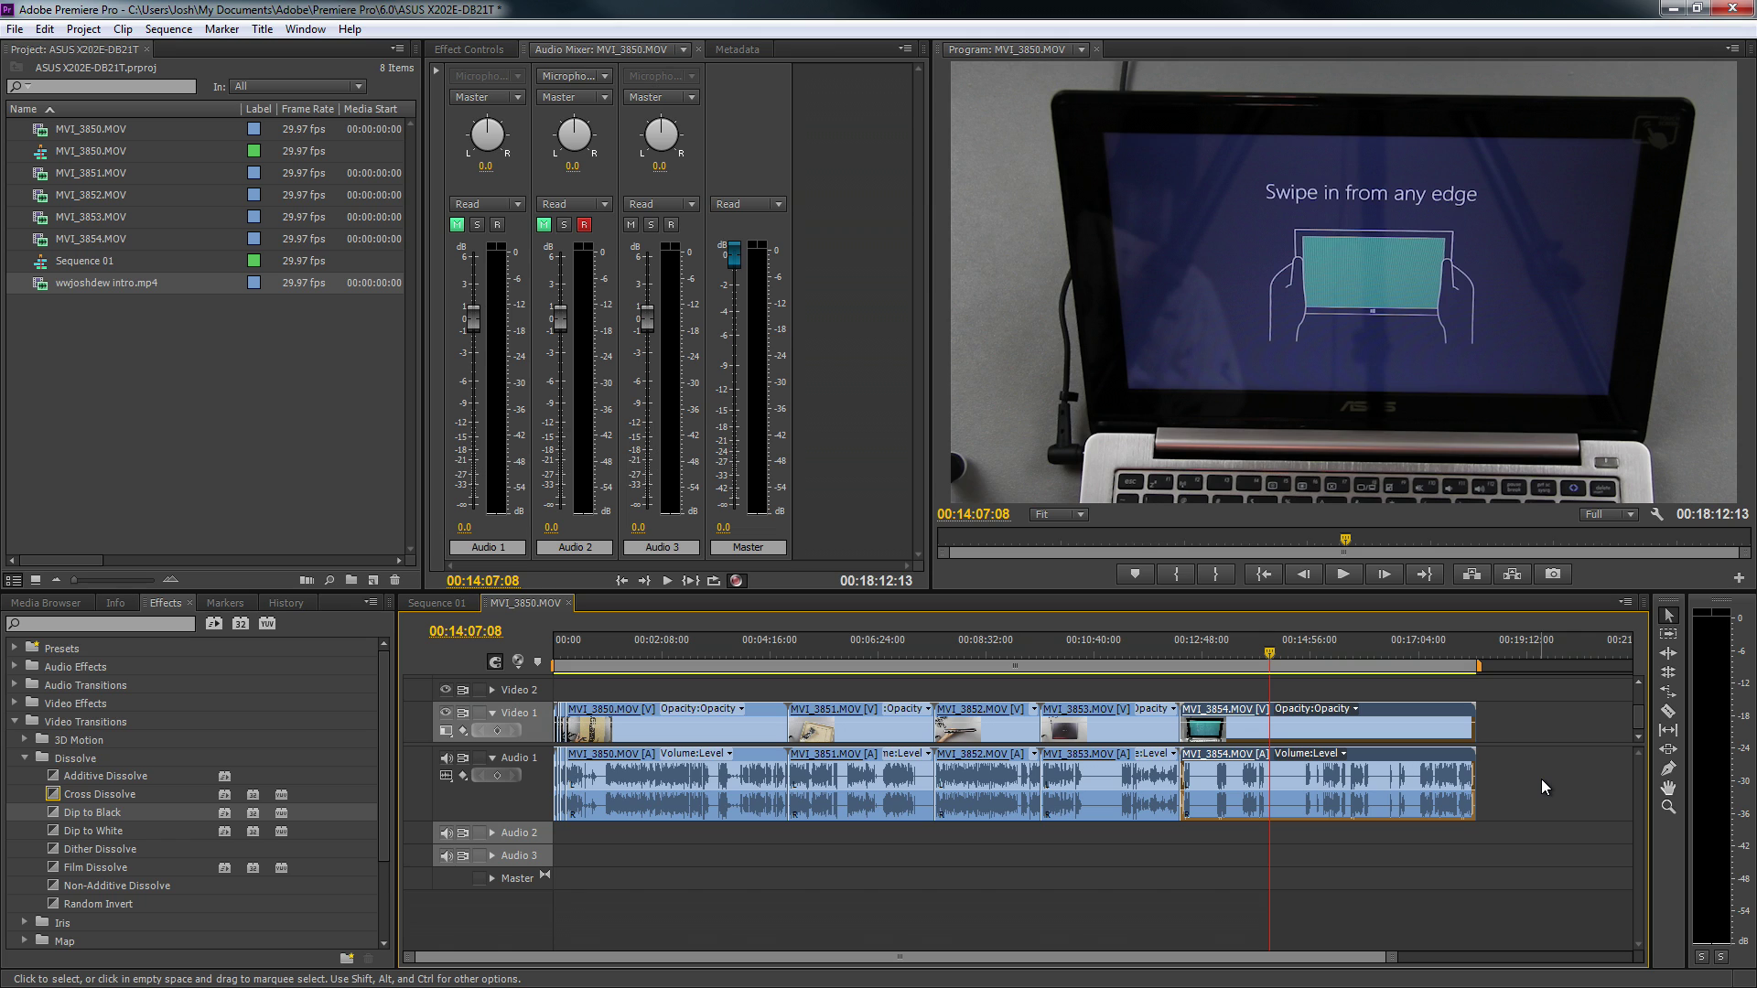
key("space")
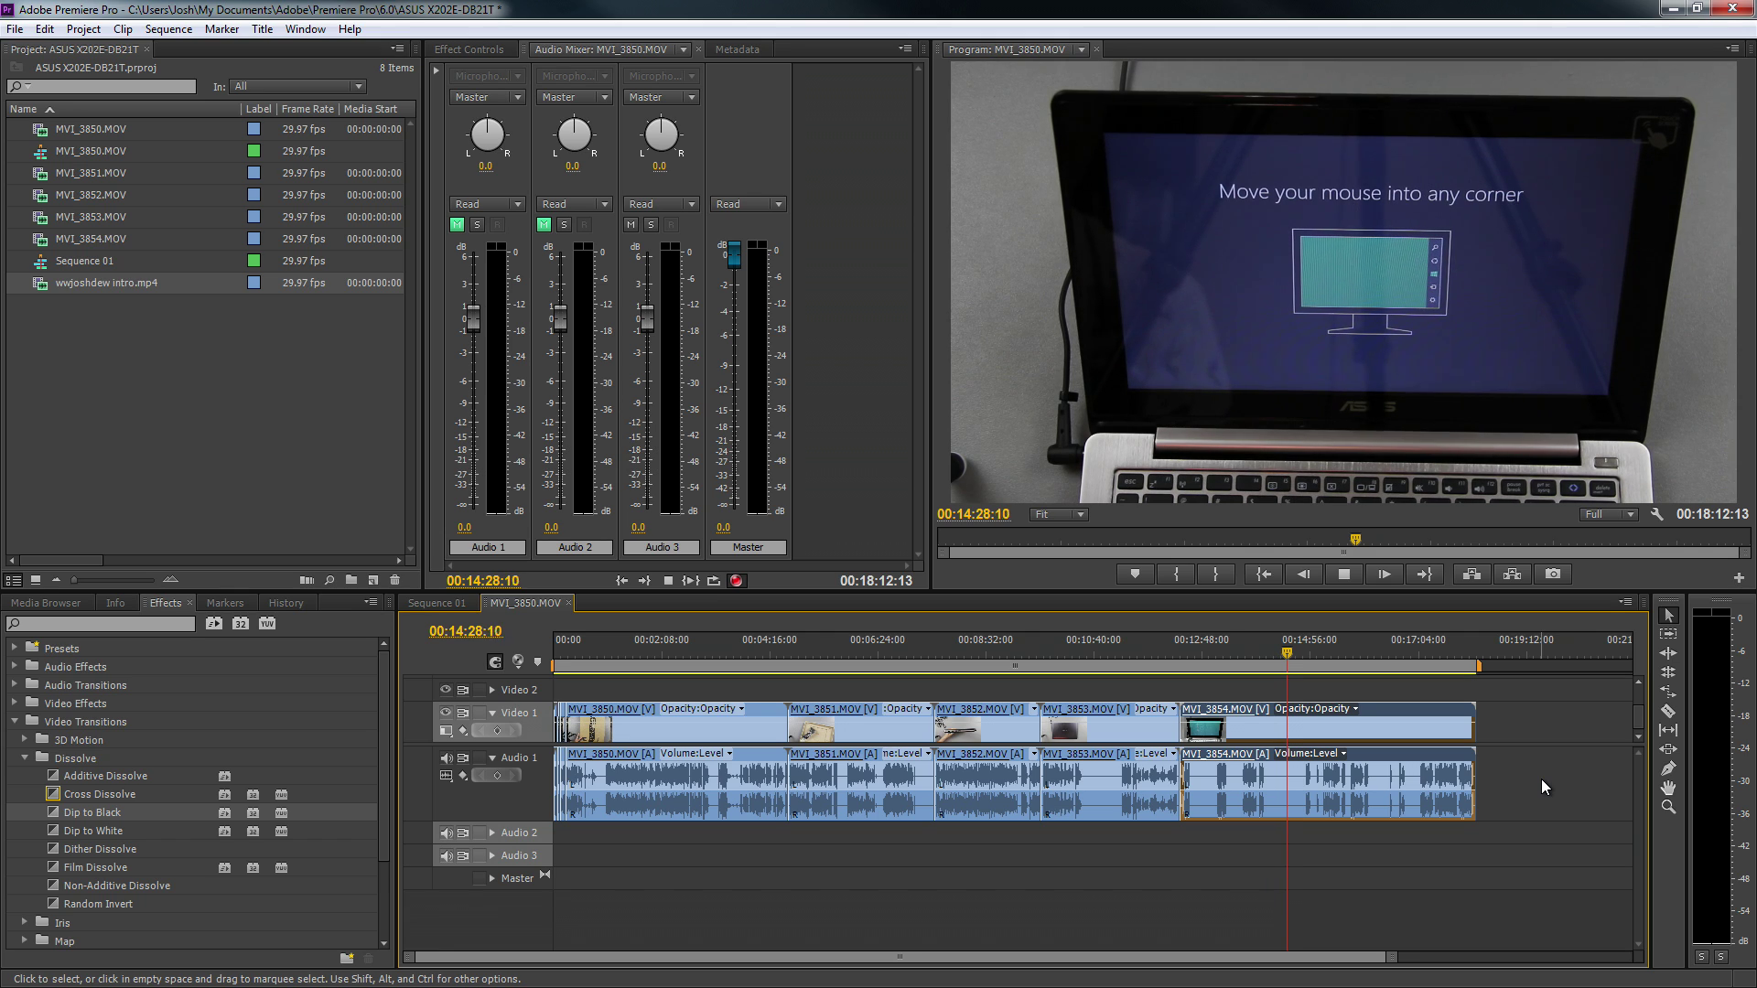
key("space")
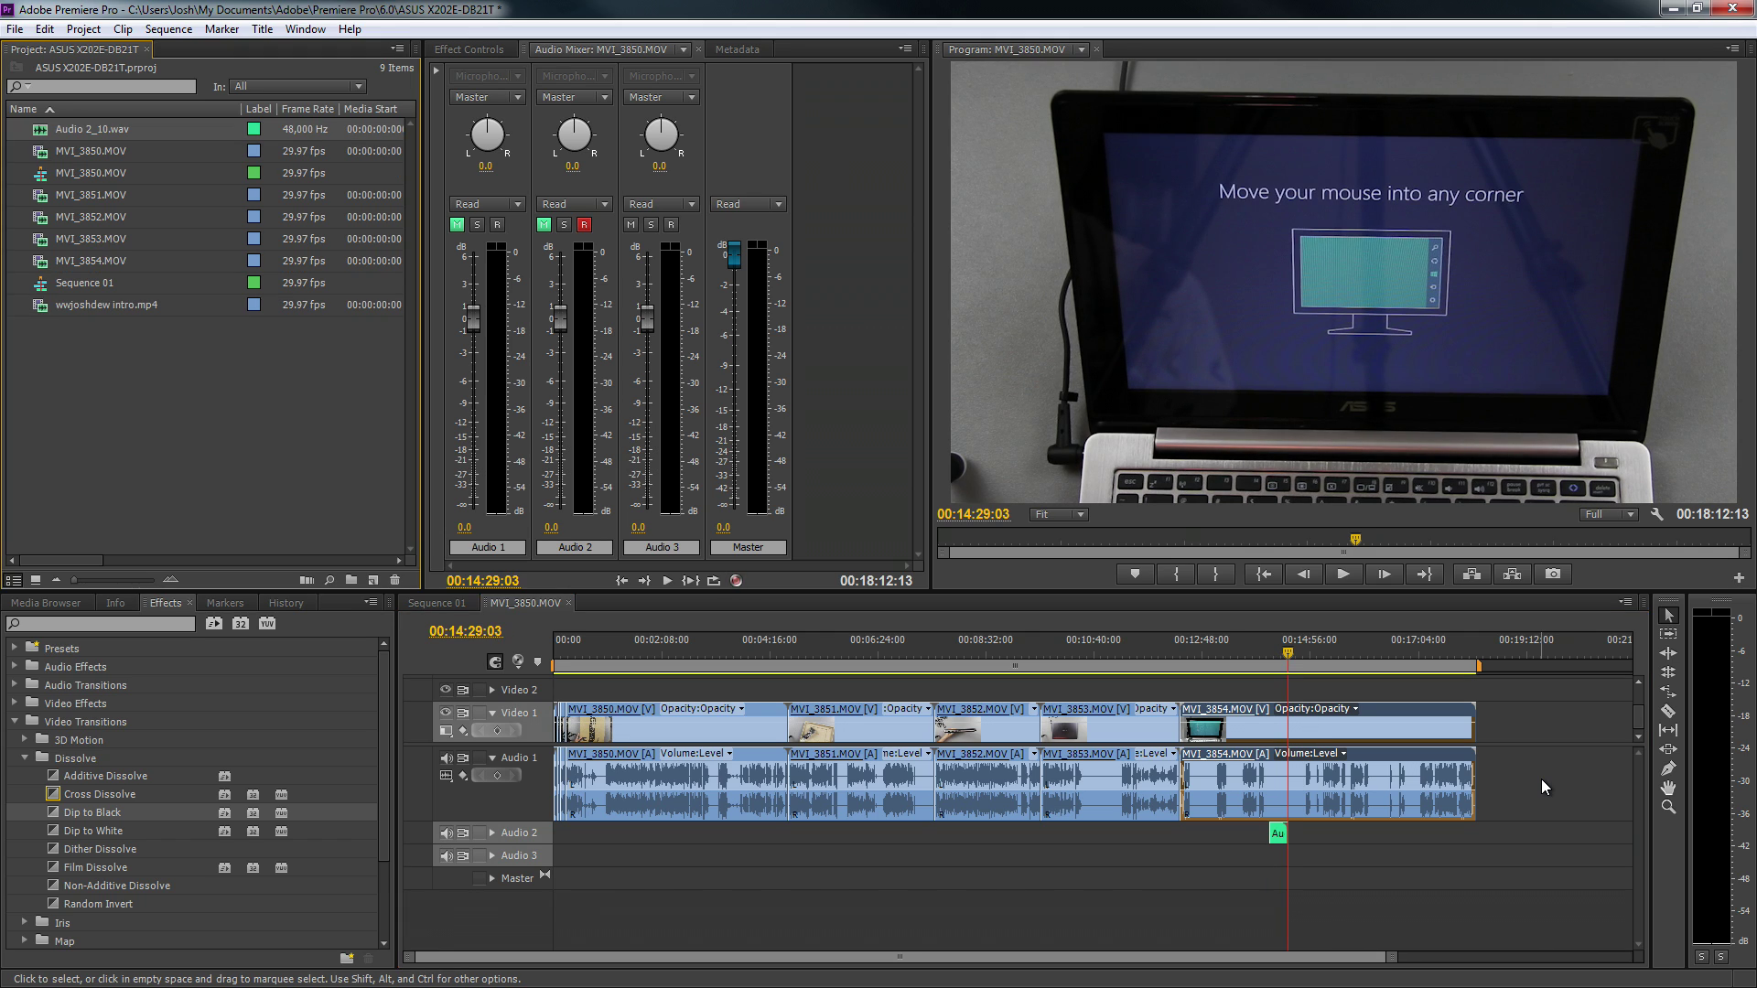
left_click(540, 227)
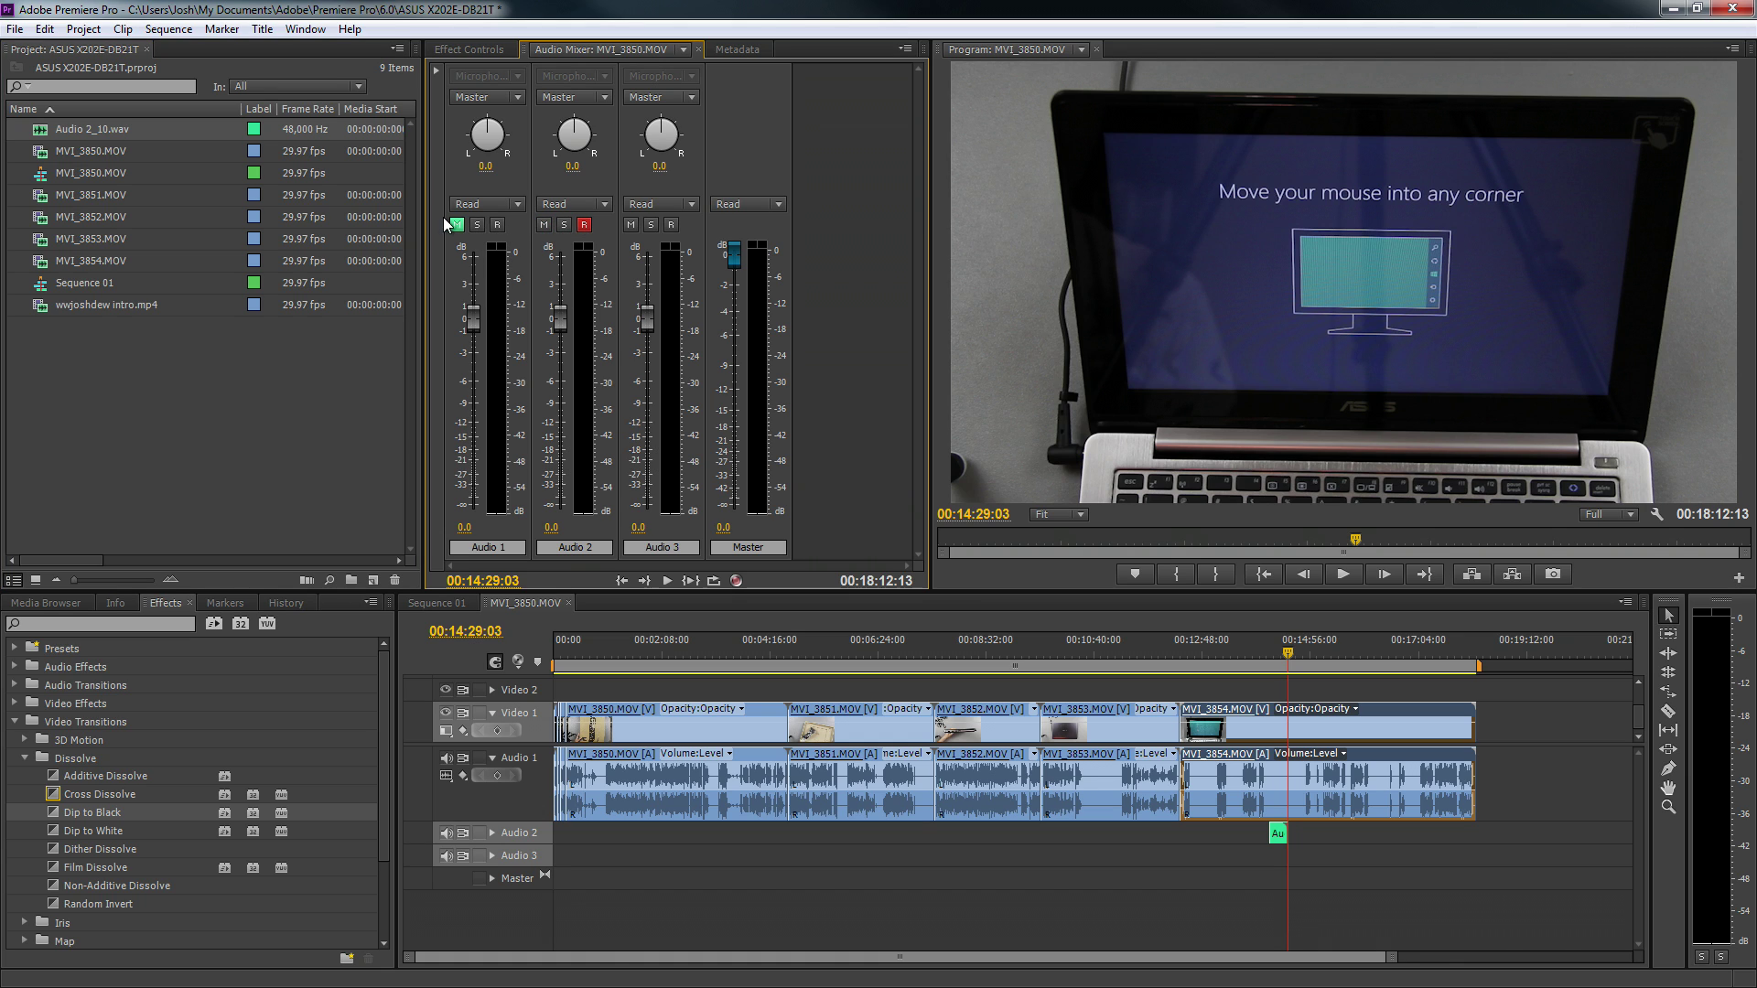
Set the playhead at 00:14:06:05, then expand and enlarge the Audio 2 track to inspect the recorded voice-over clip
left_click(1270, 641)
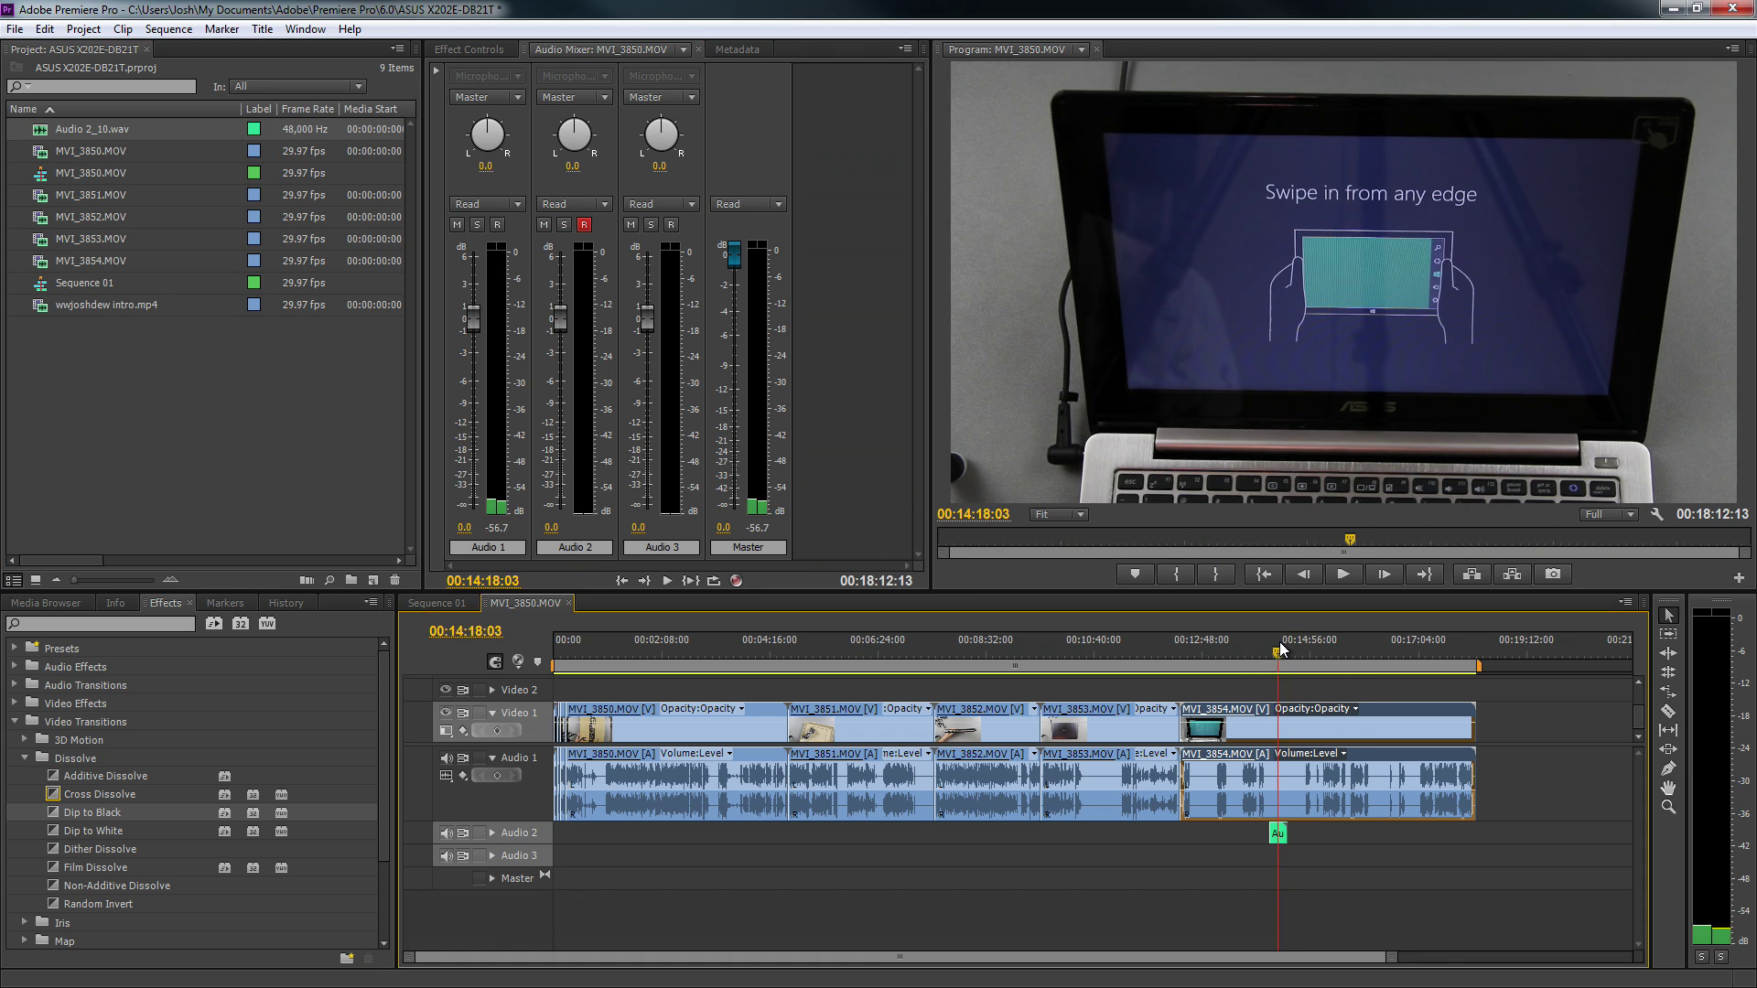
left_click(493, 831)
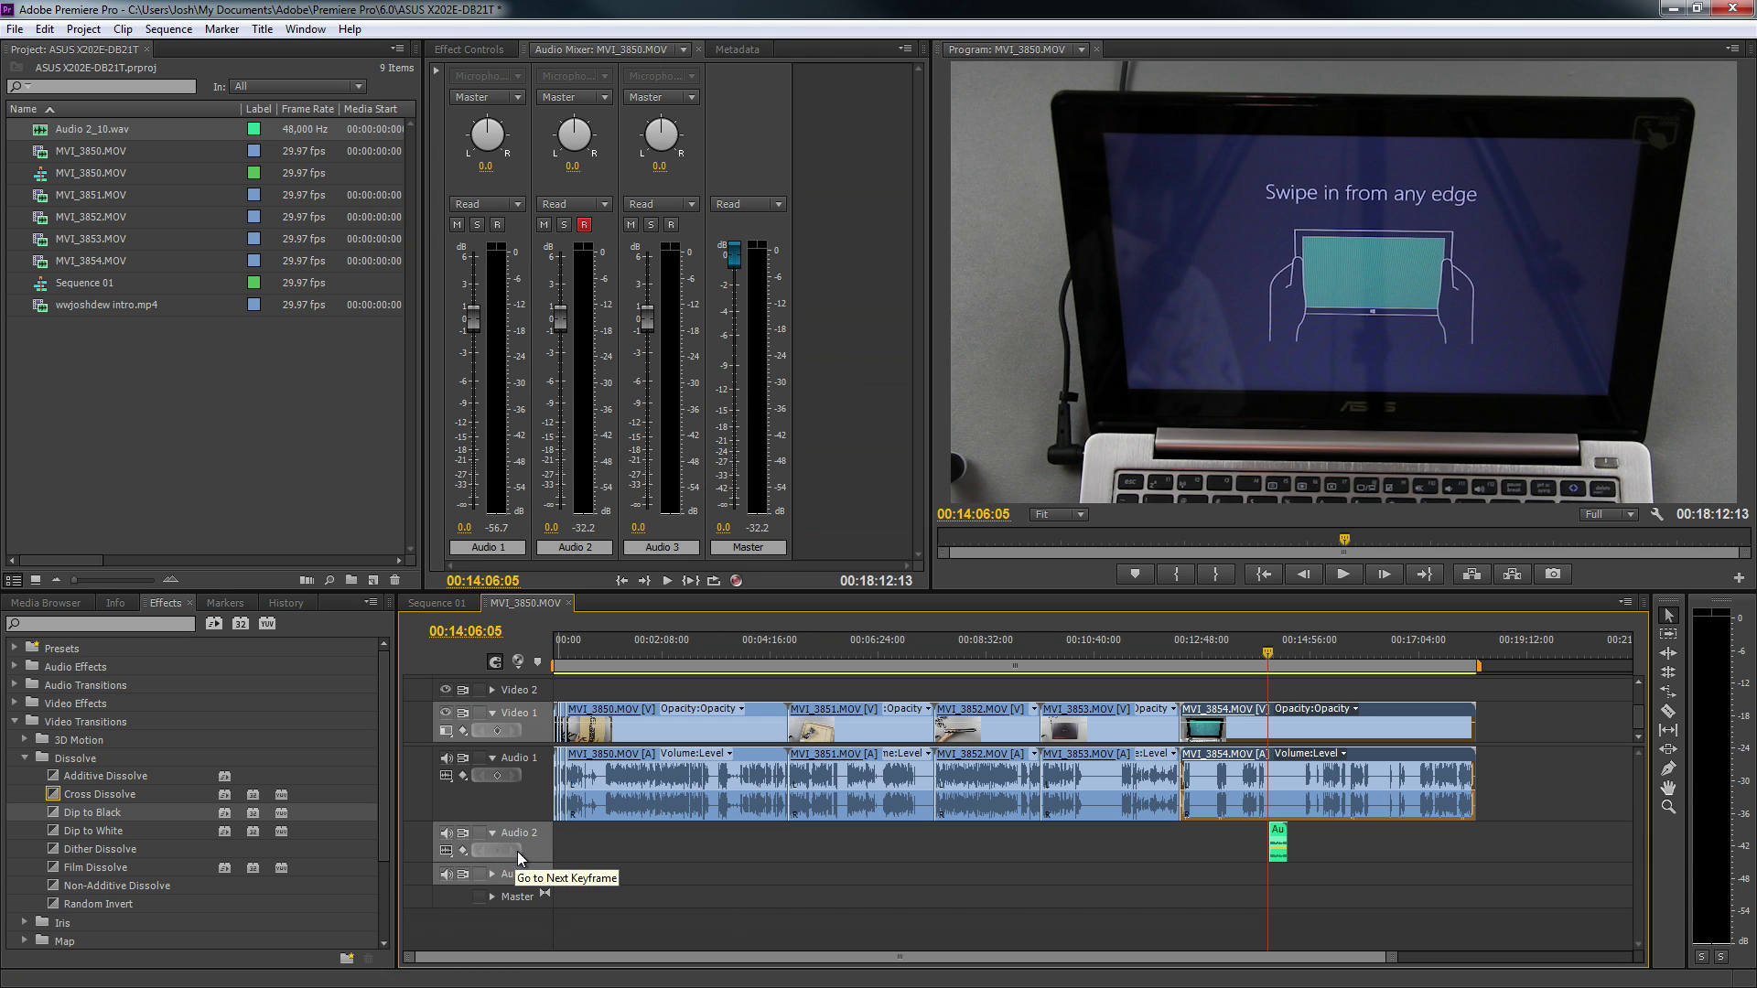
left_click_drag(533, 860, 533, 915)
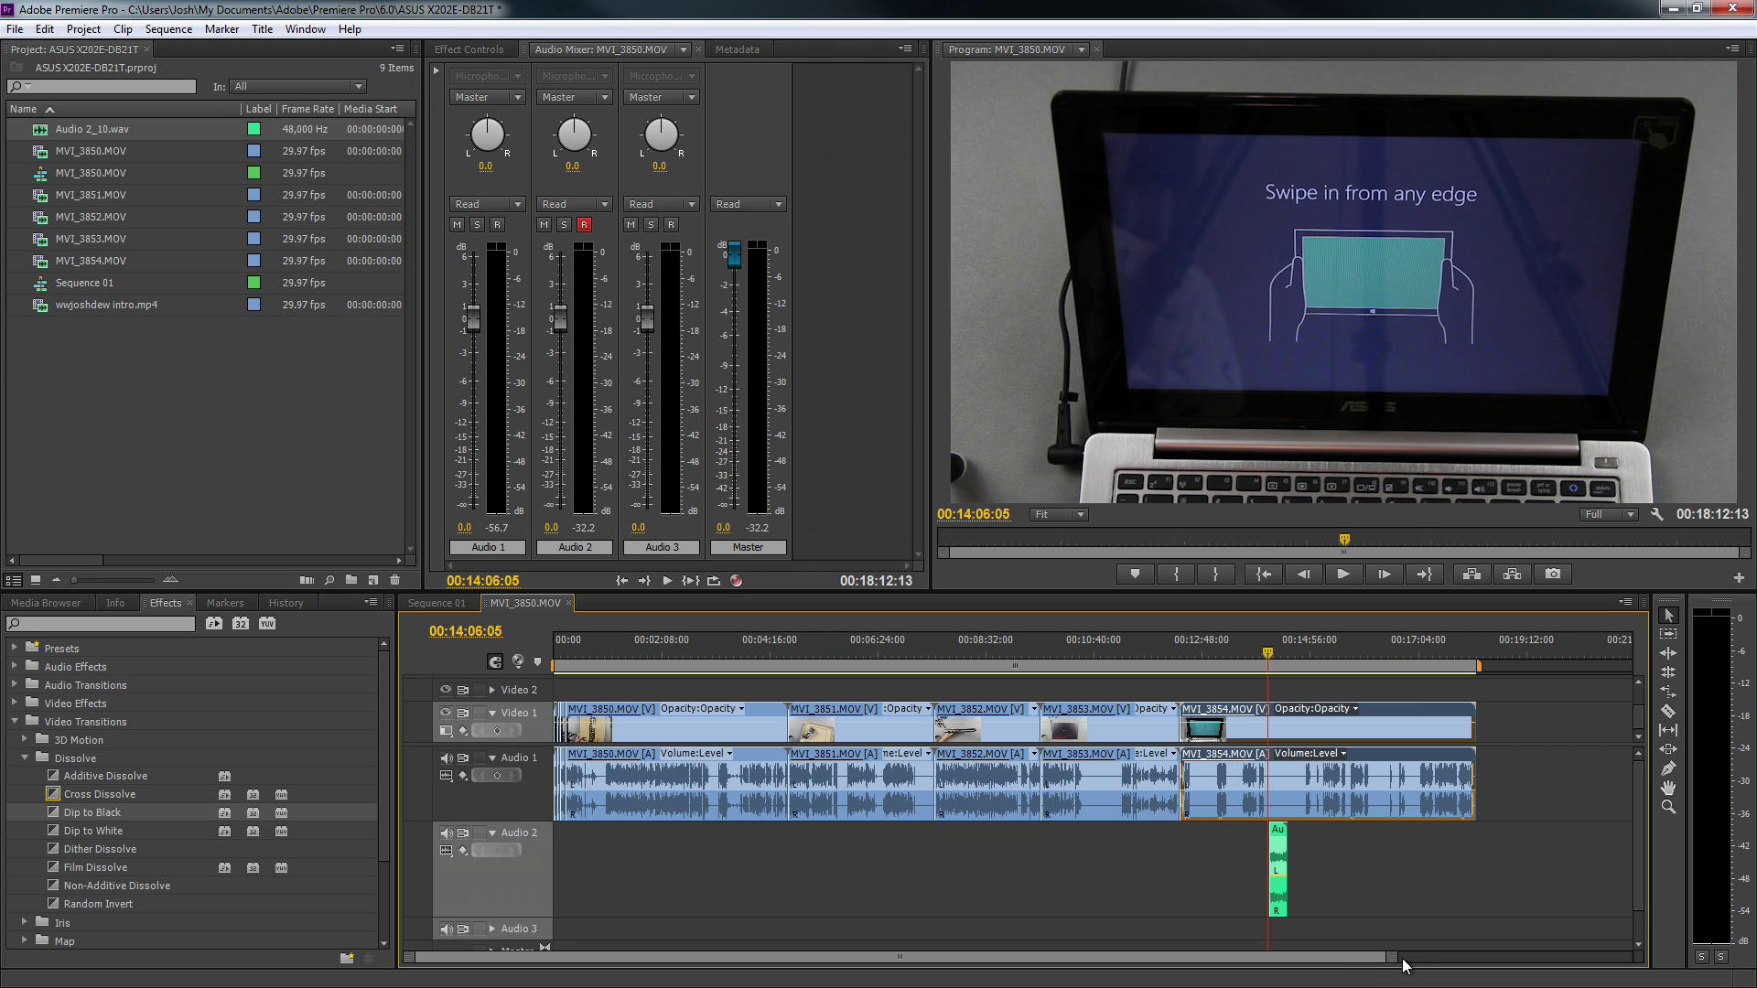
left_click_drag(1364, 958, 1140, 958)
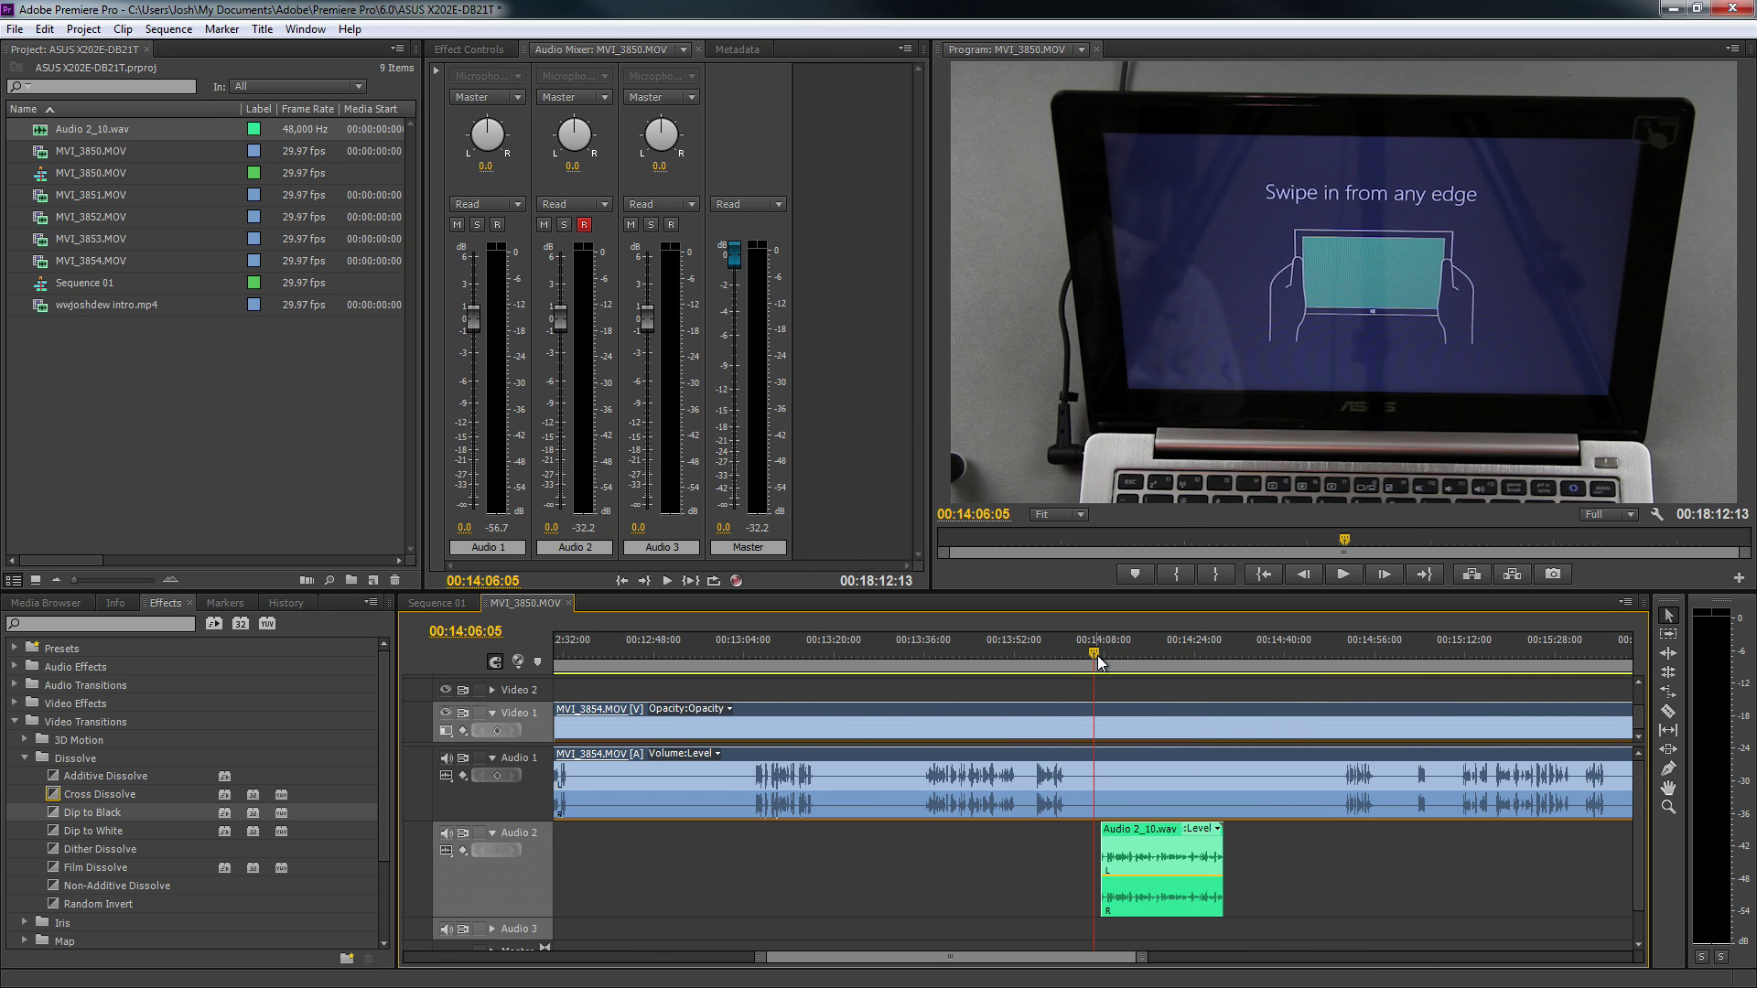
Play back the voice-over recorded on Audio 2 together with the video
key("space")
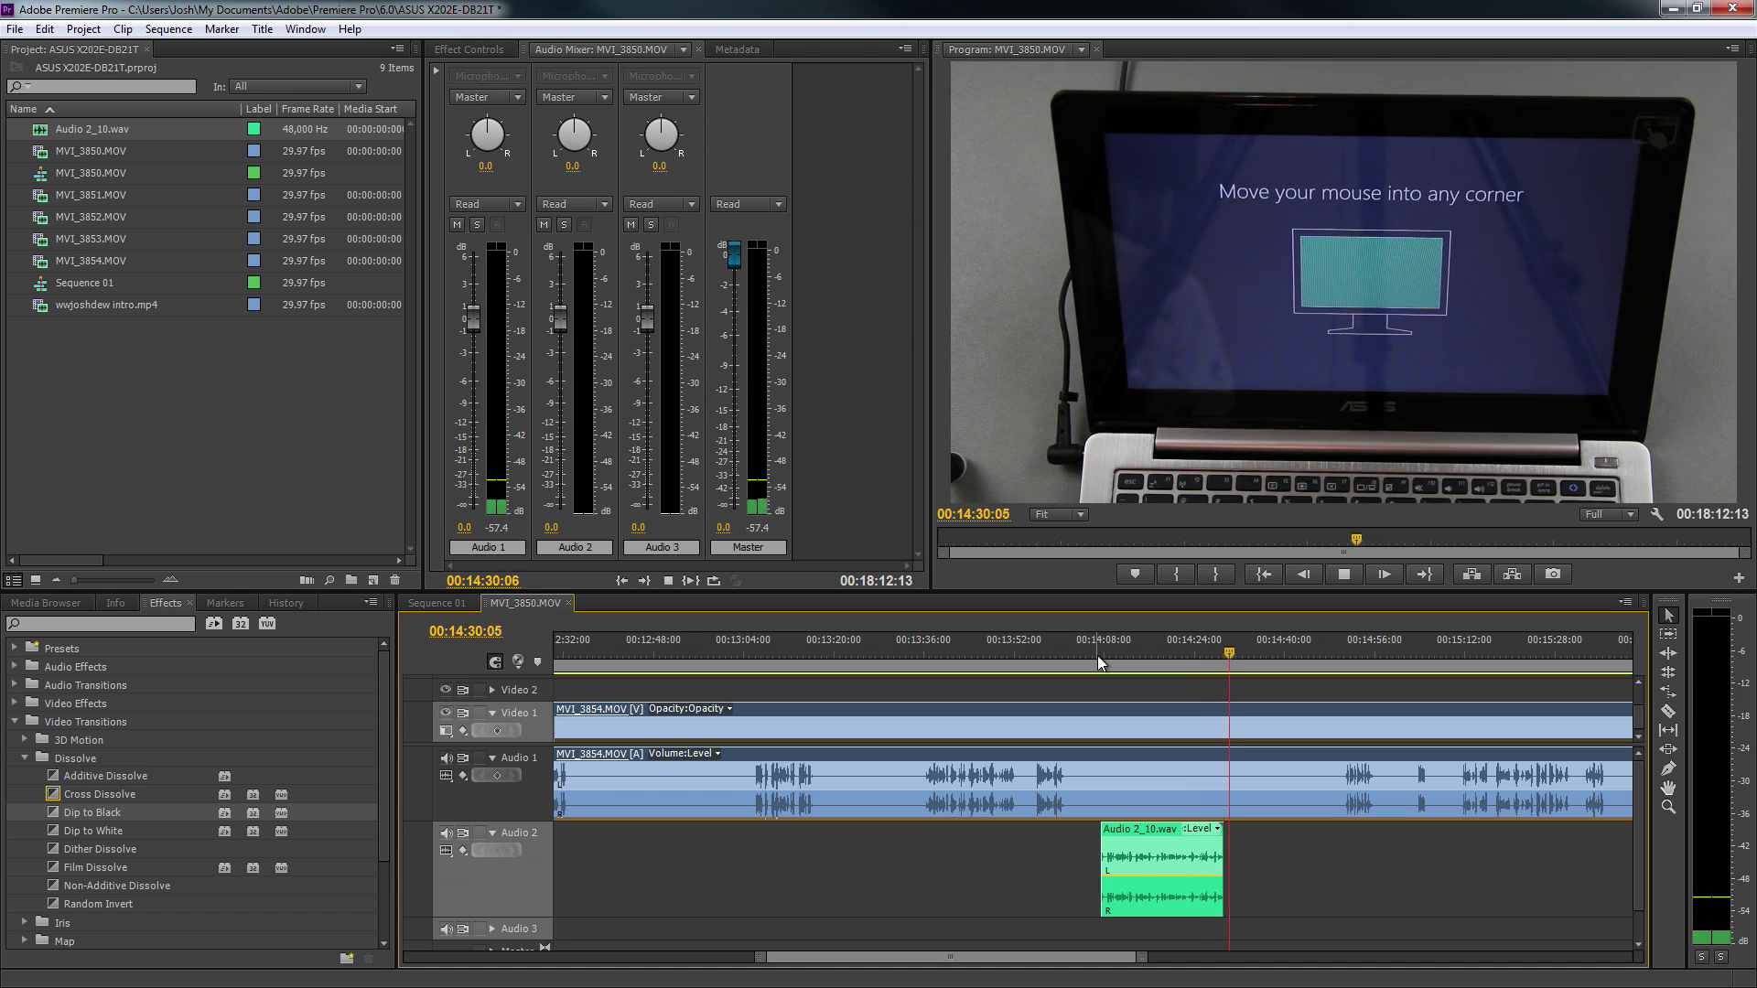
left_click(1106, 651)
key("space")
key("space")
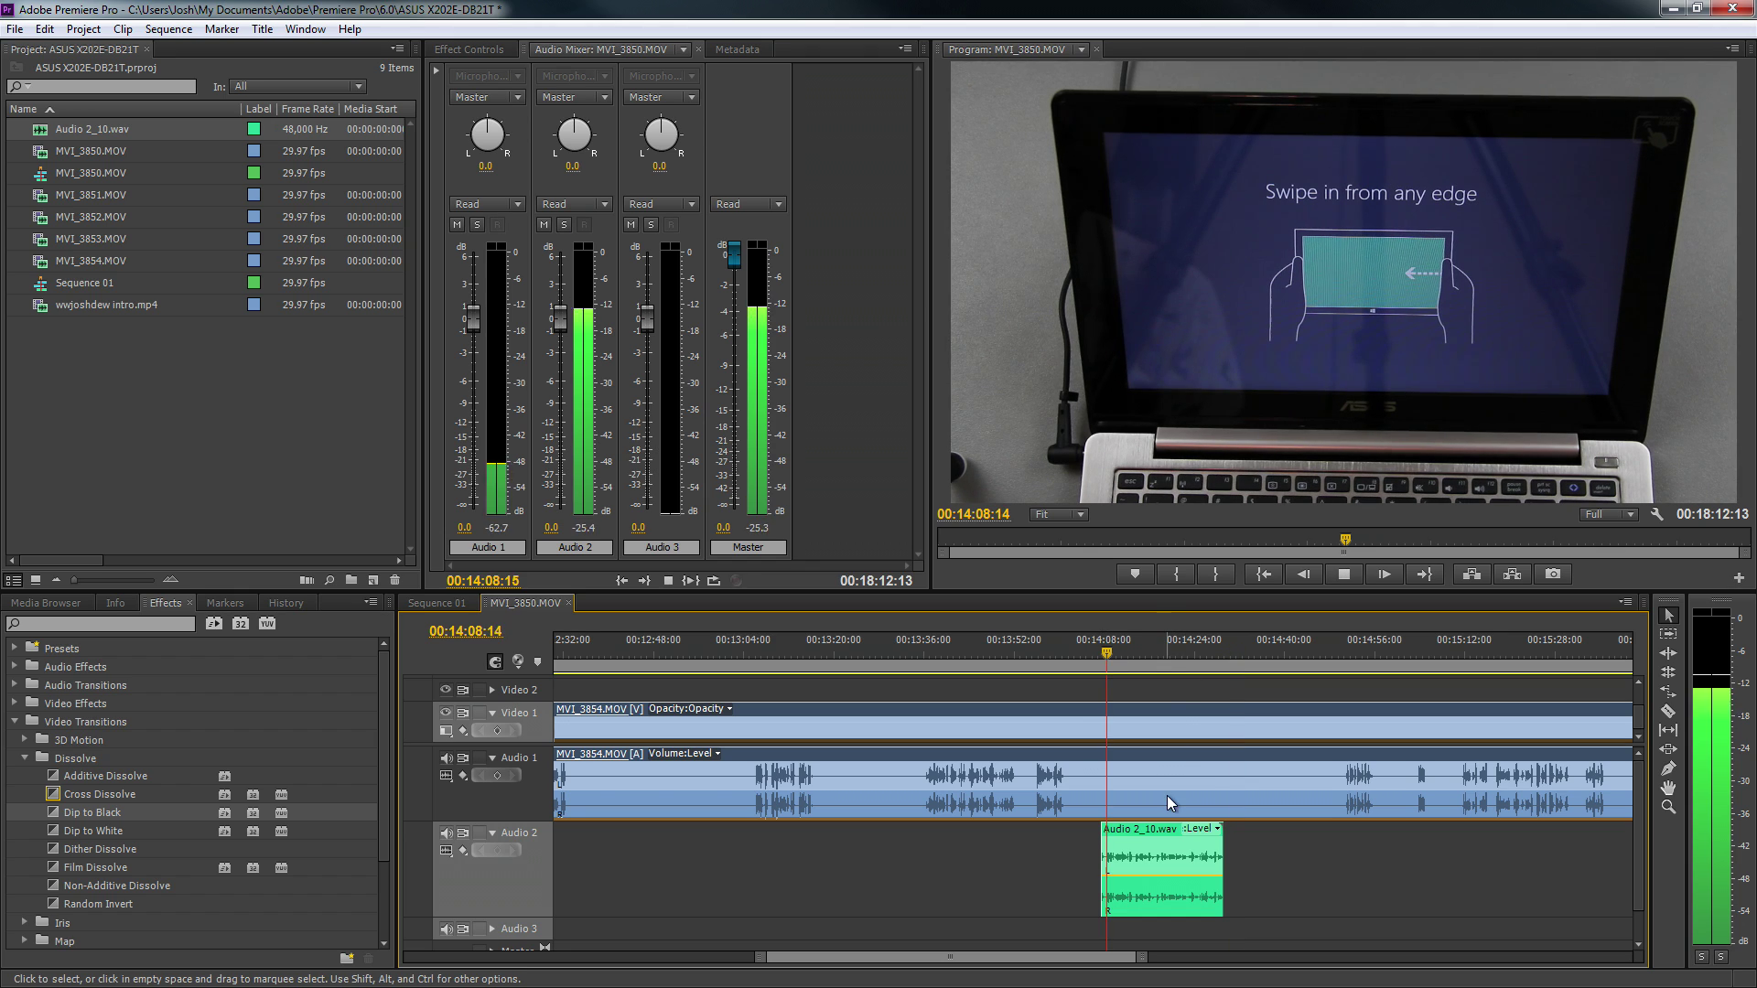
Undo the voice-over recording on Audio 2
left_click(1145, 875)
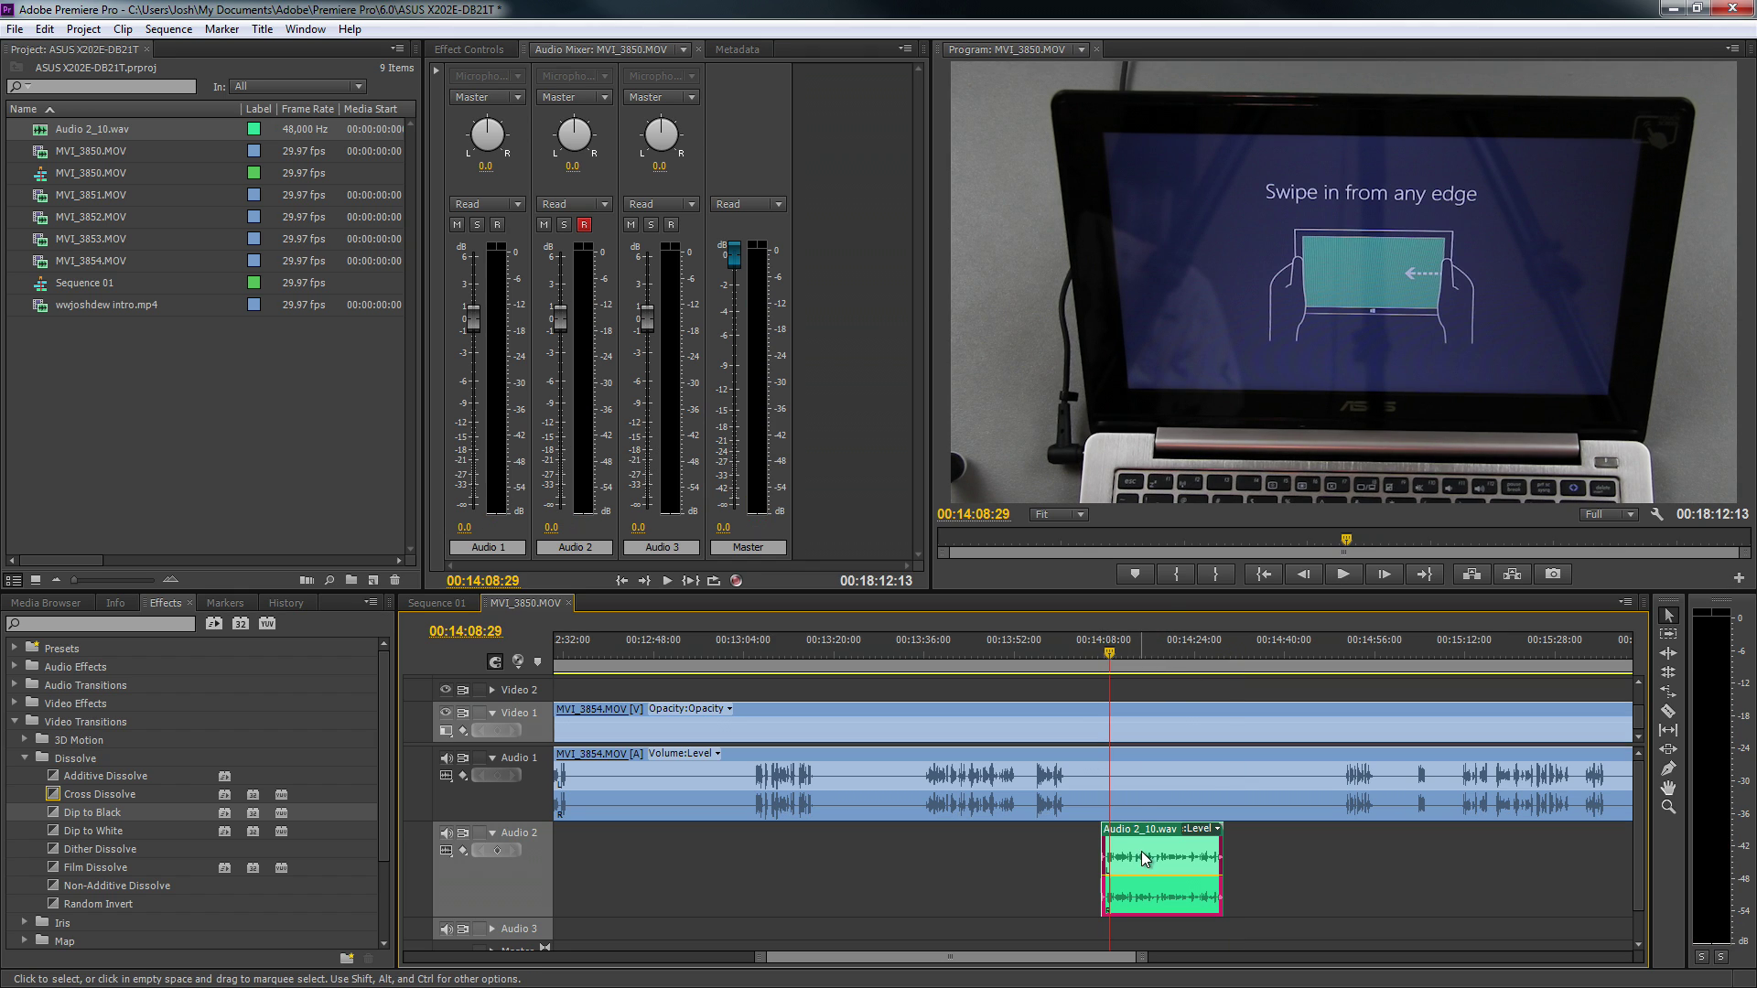
key("ctrl+z")
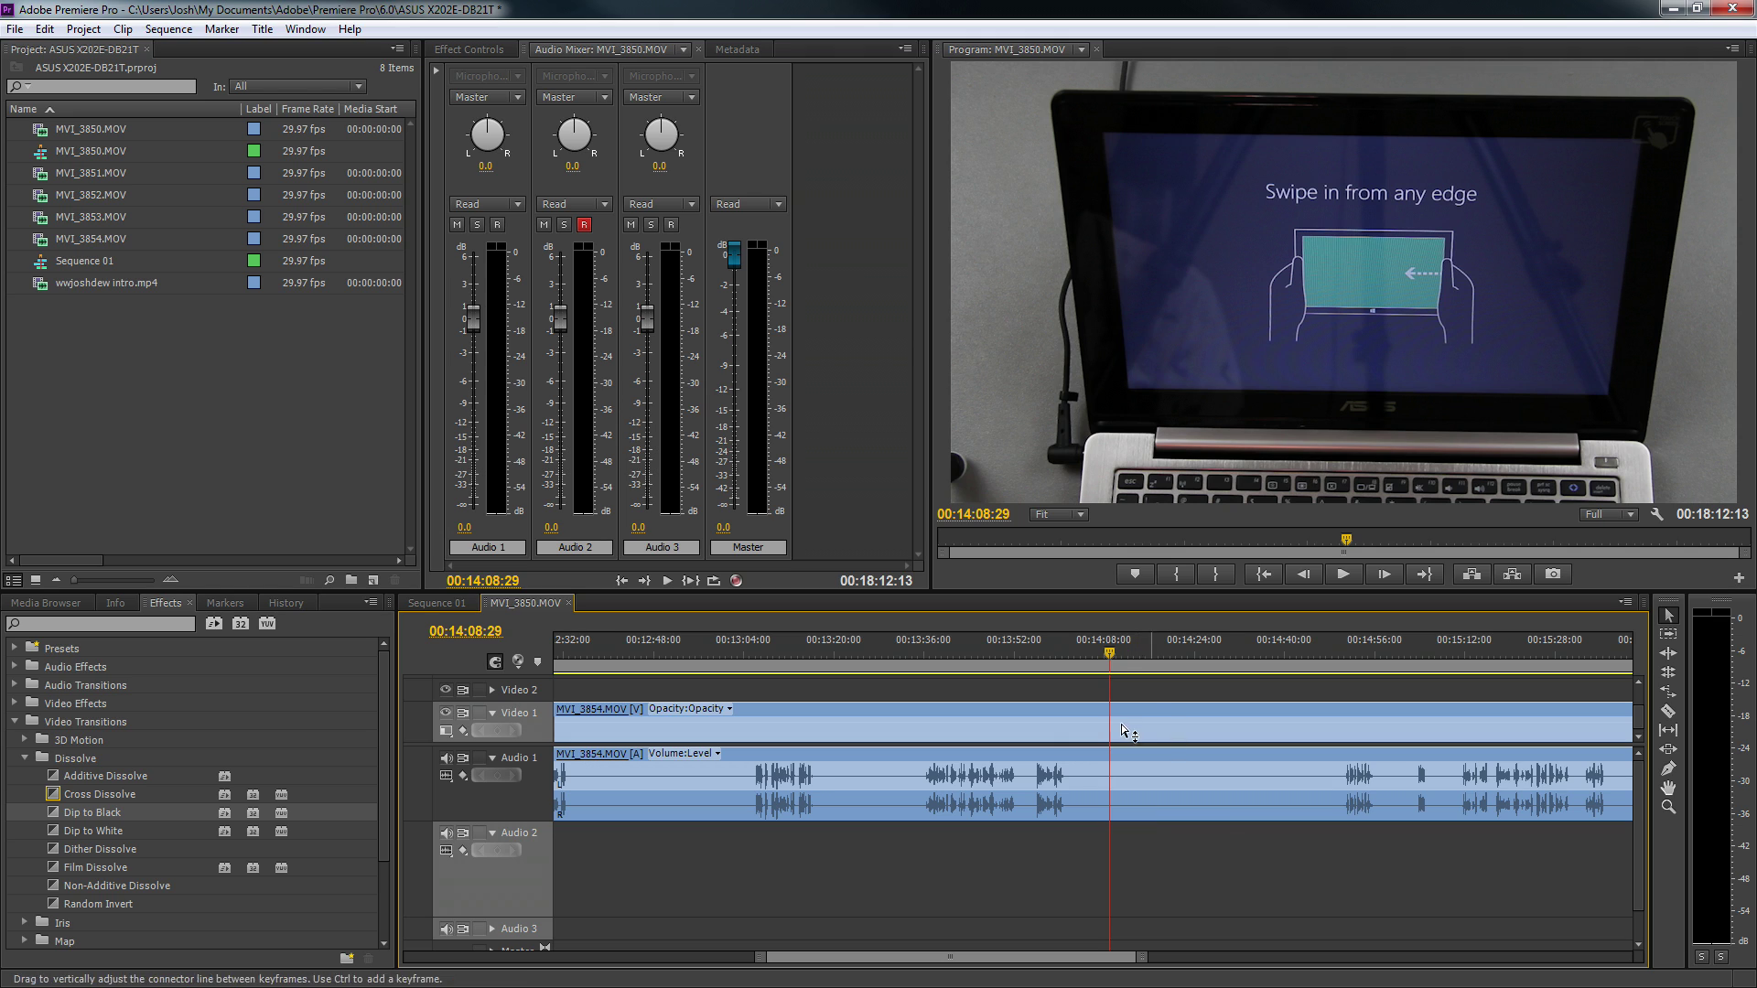
Increase the Audio 1 track's height with Audio 2 collapsed, and save the project
left_click_drag(513, 821, 522, 903)
key("ctrl+s")
left_click(492, 833)
key("ctrl+s")
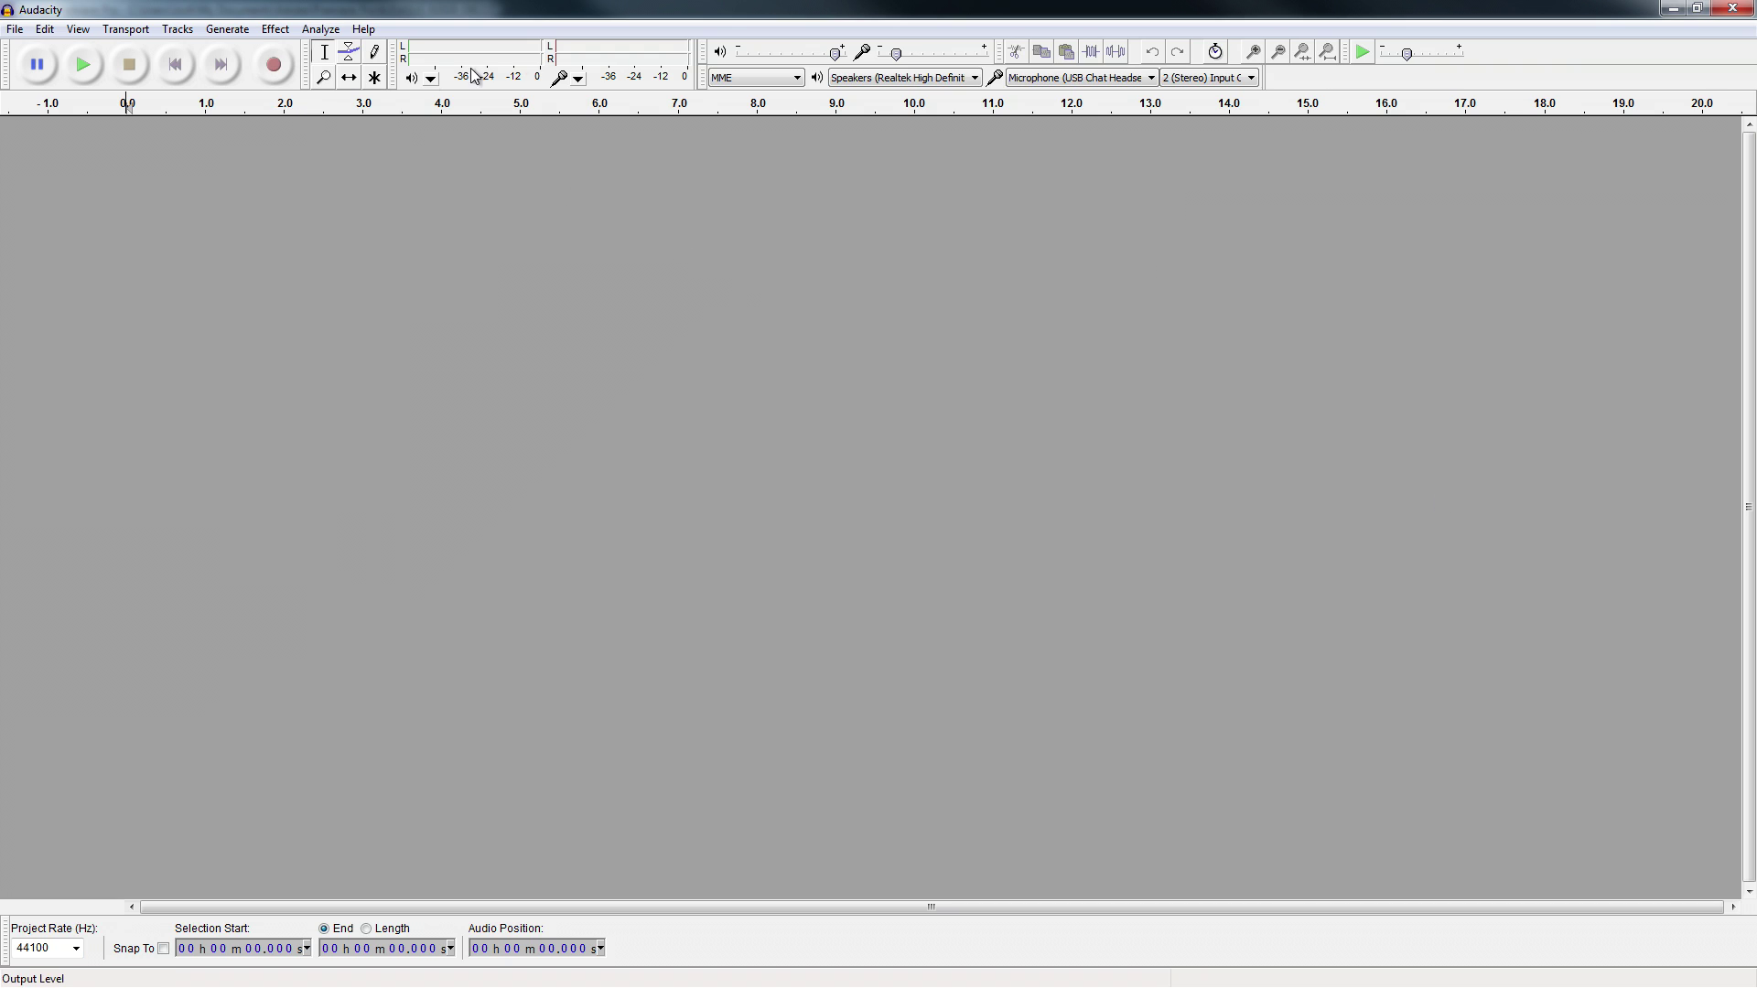
In Audacity, select Microphone (USB Chat Headset) as the recording device and start monitoring its input level
left_click(1061, 79)
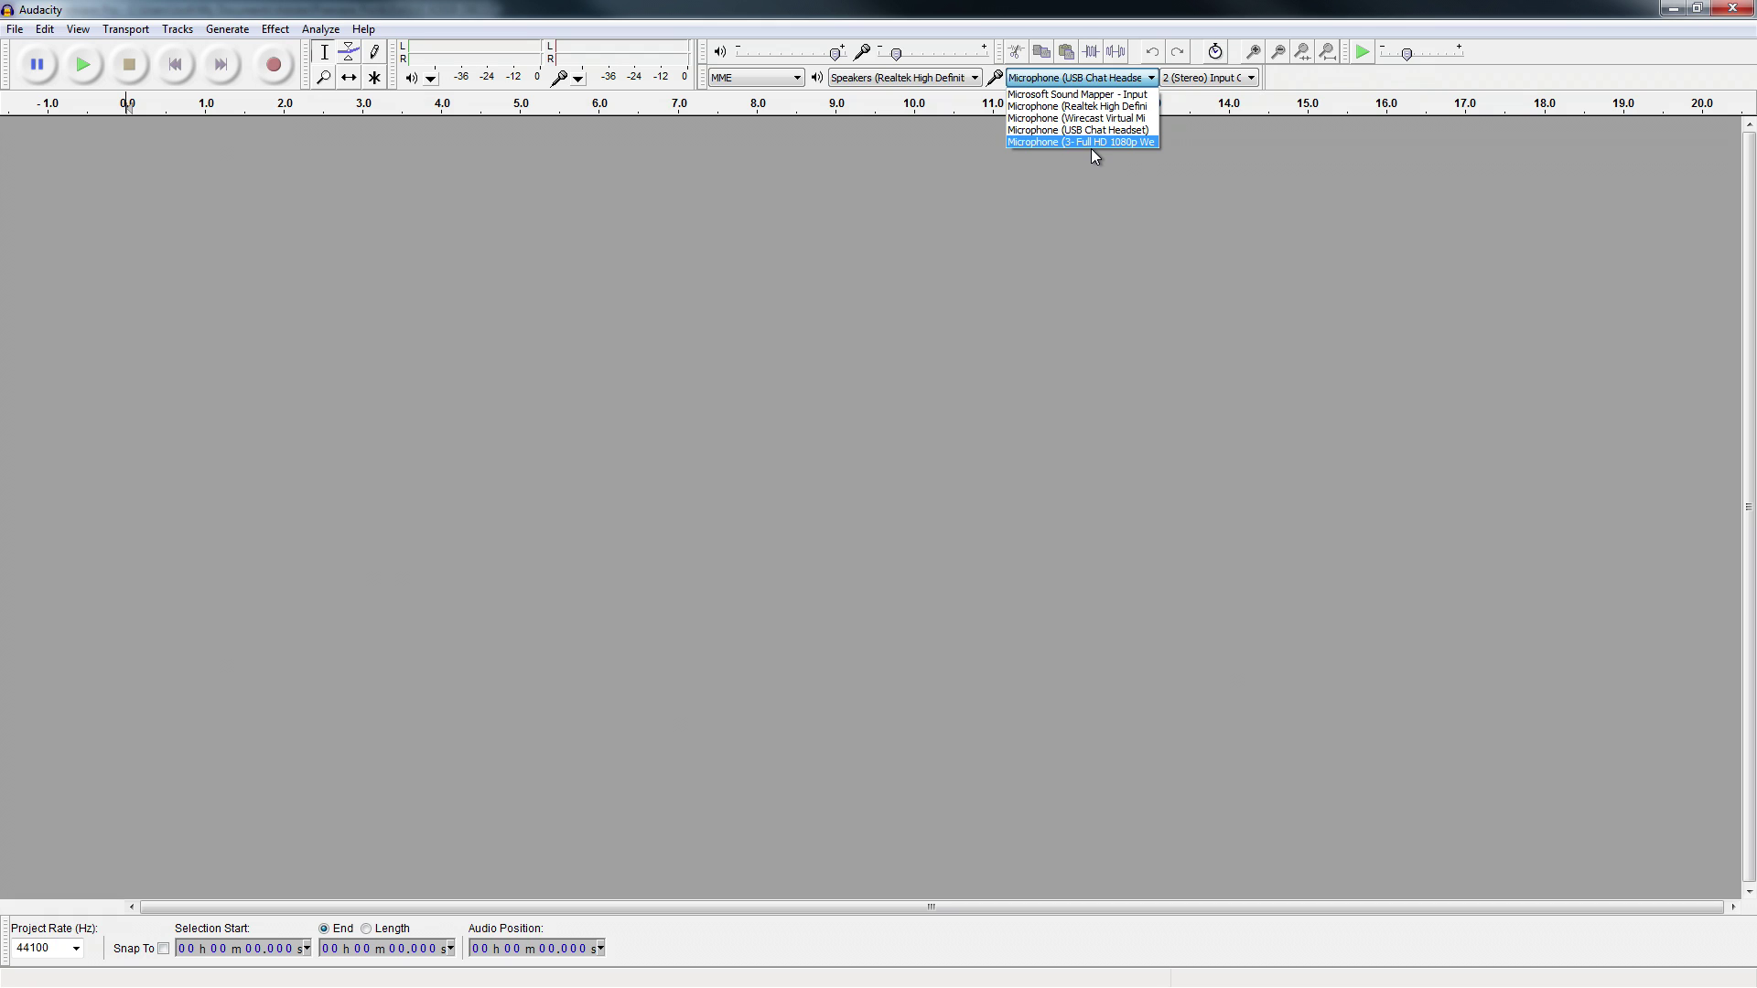
left_click(1145, 135)
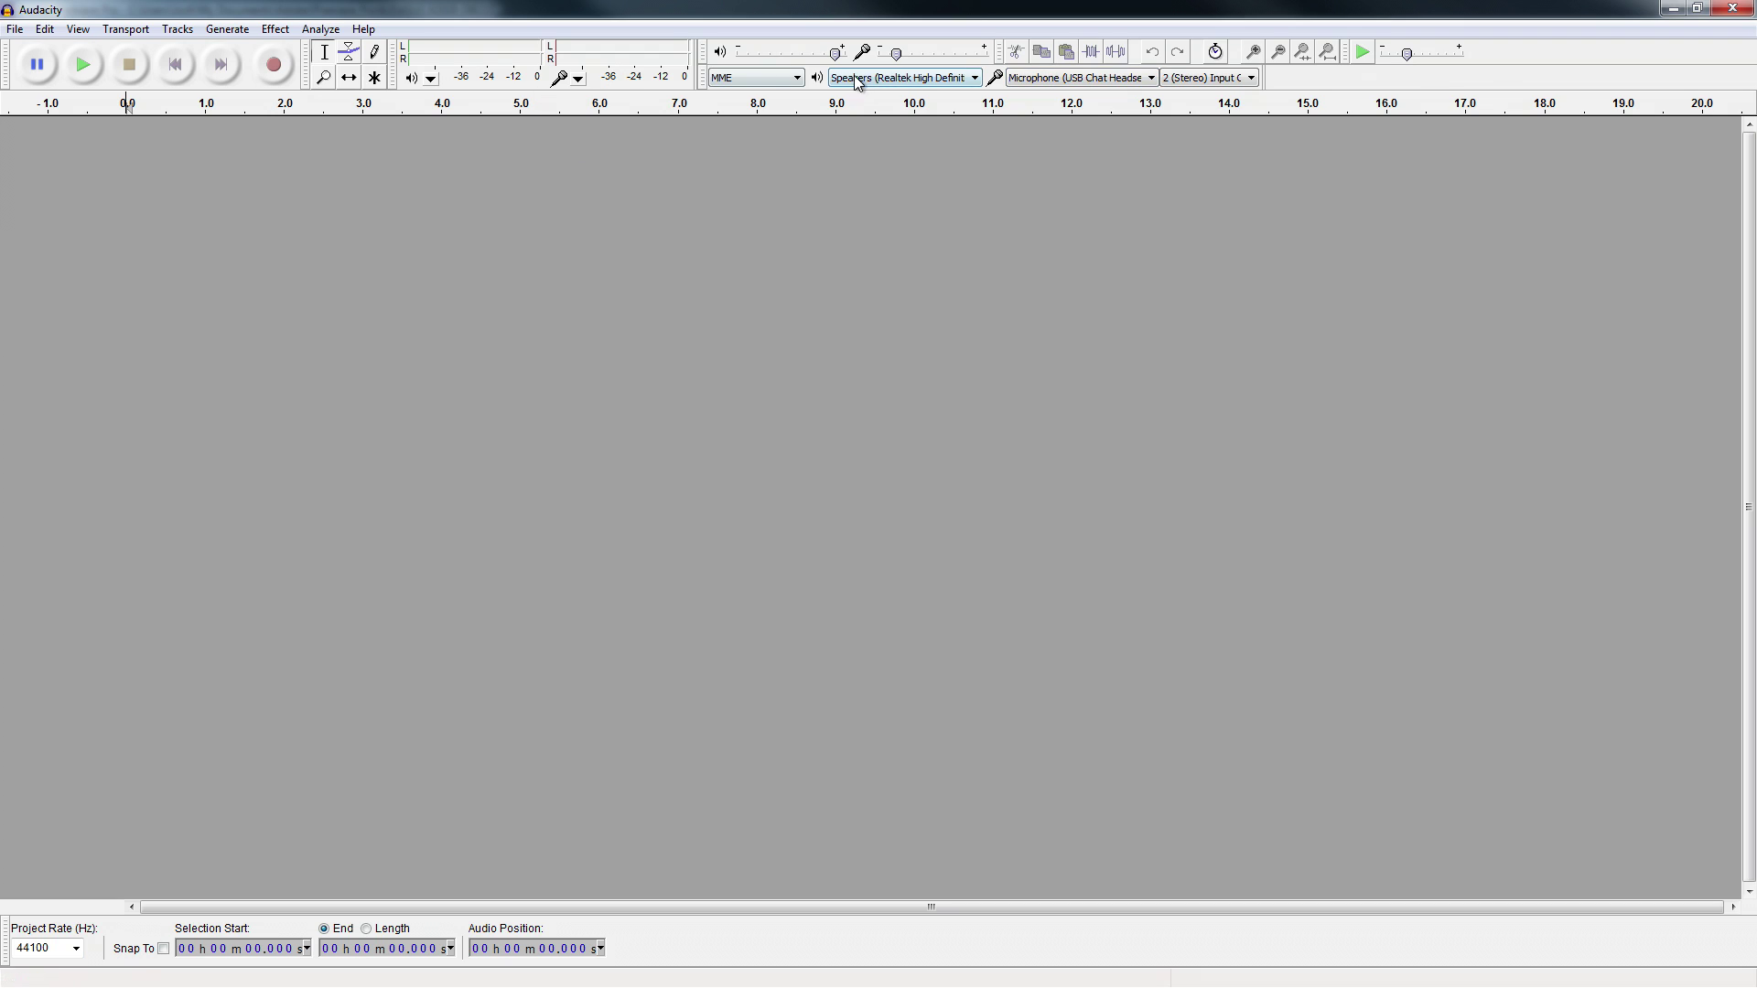
left_click(603, 44)
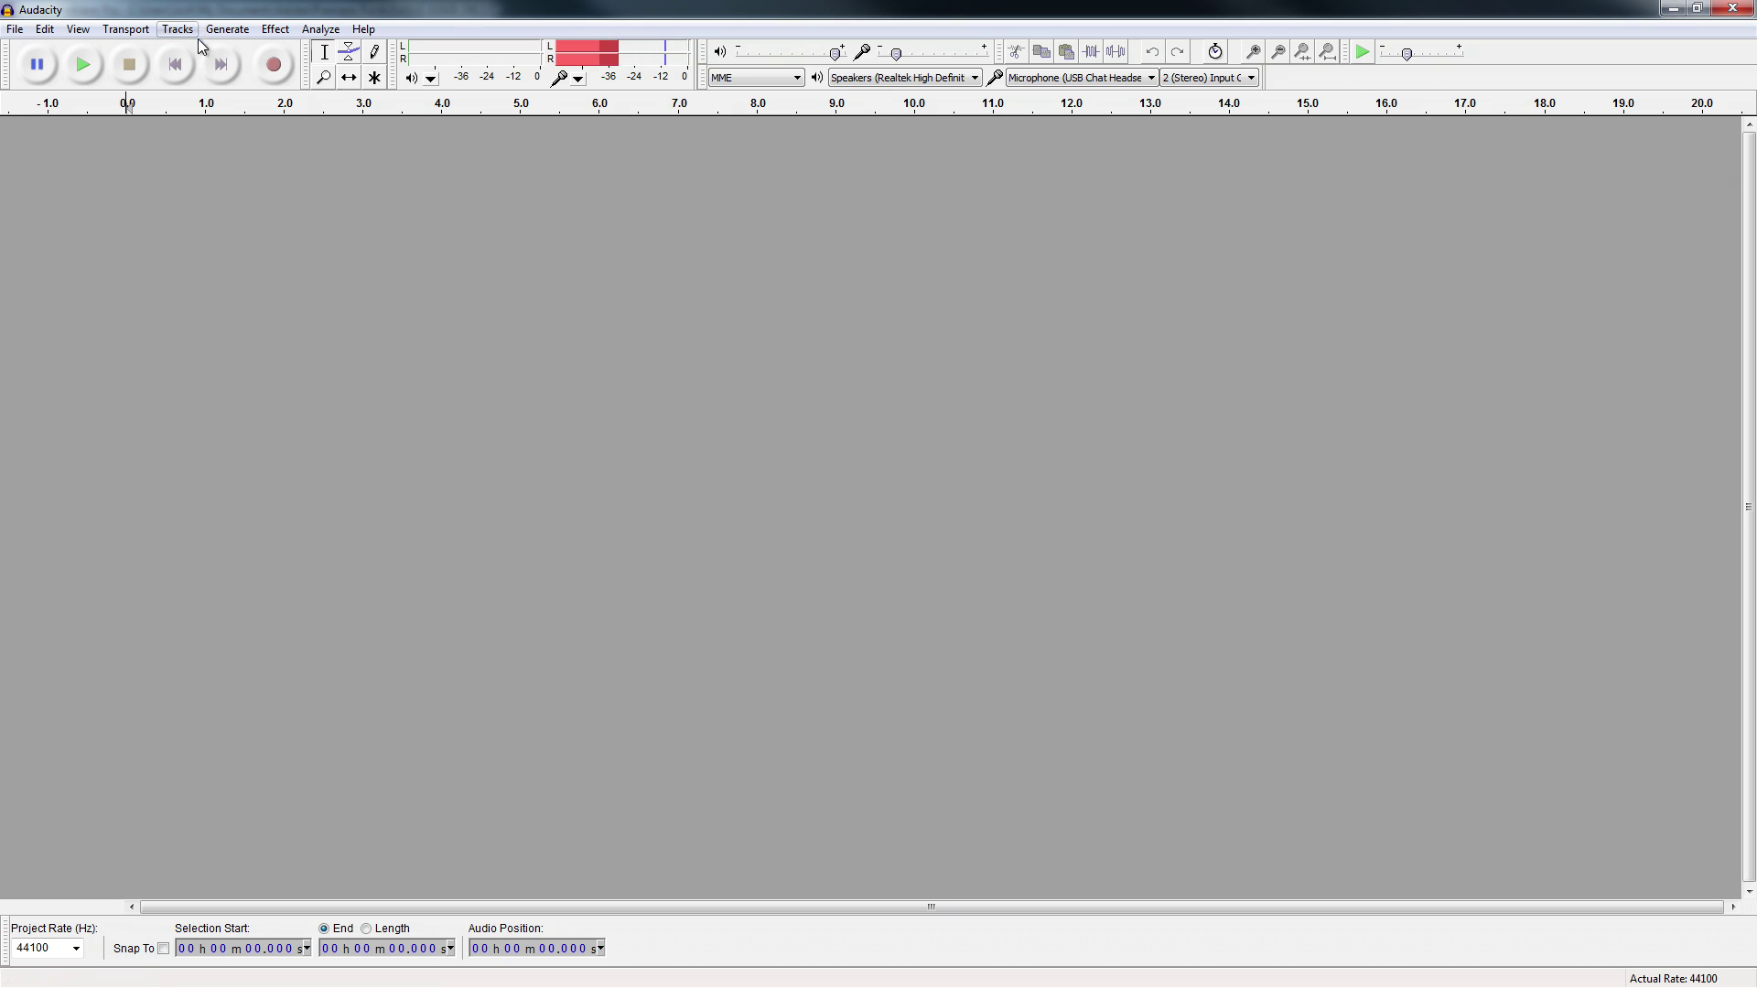
Record a stereo voice-over about 9.7 seconds long and play it back from 0.325 seconds
left_click(274, 64)
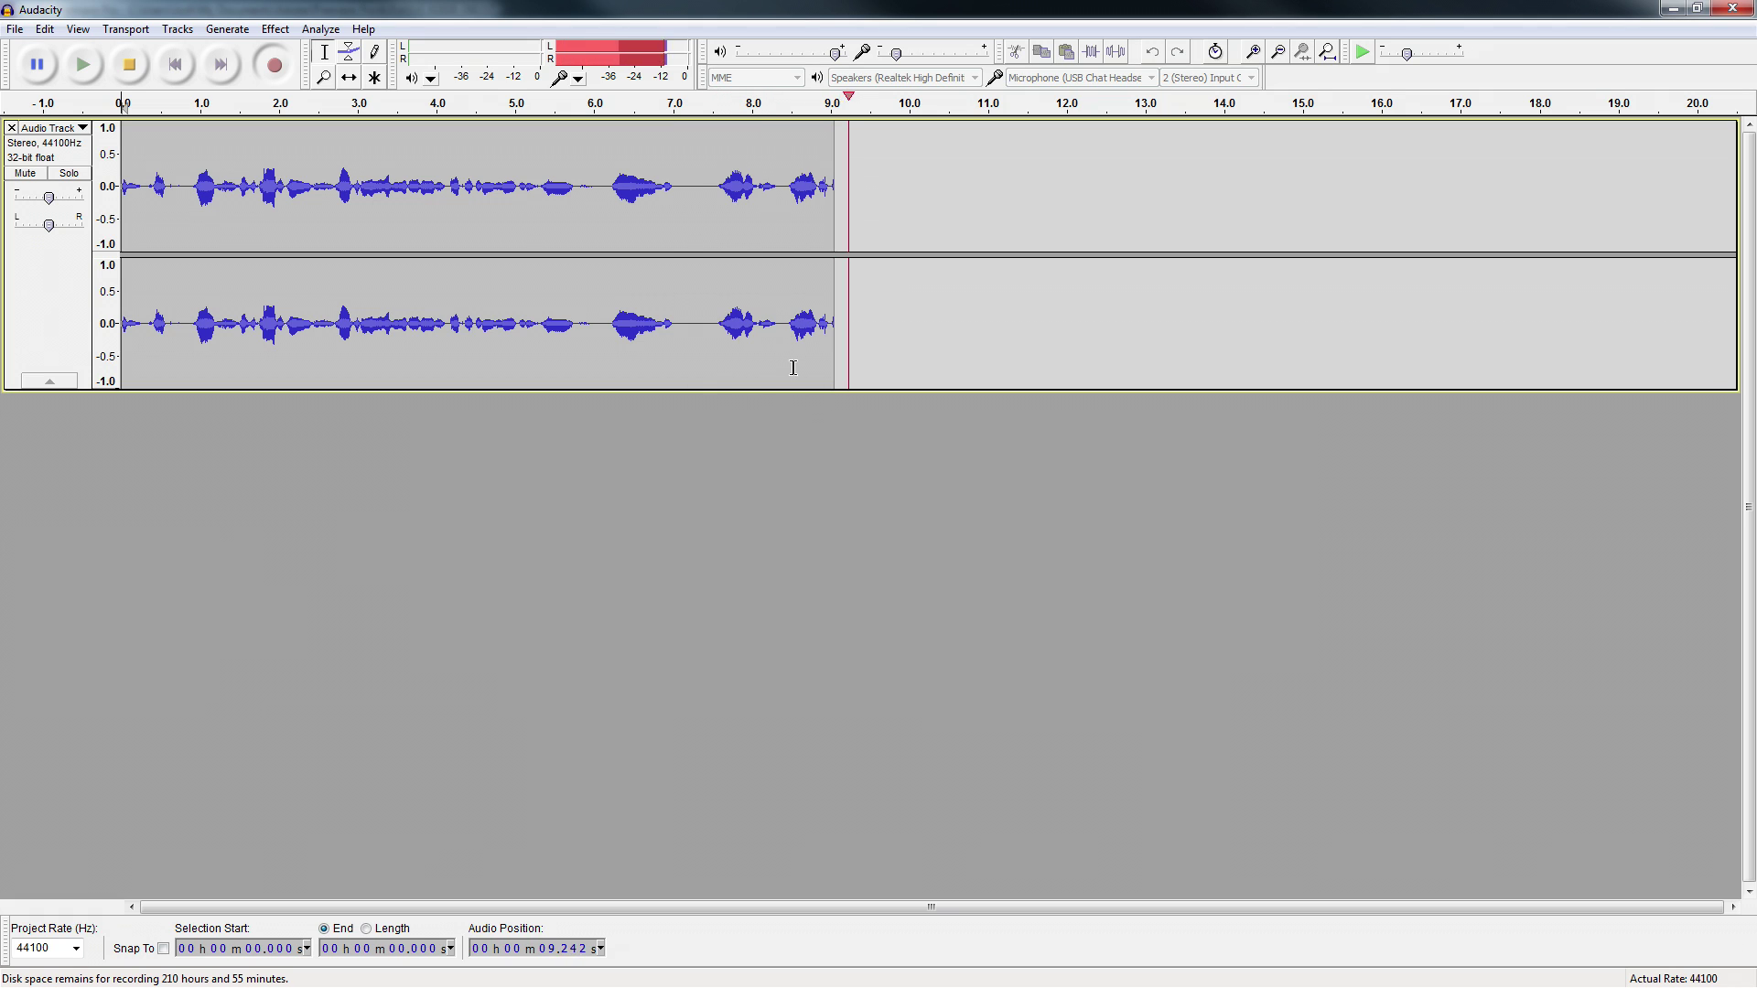
key("space")
left_click(147, 183)
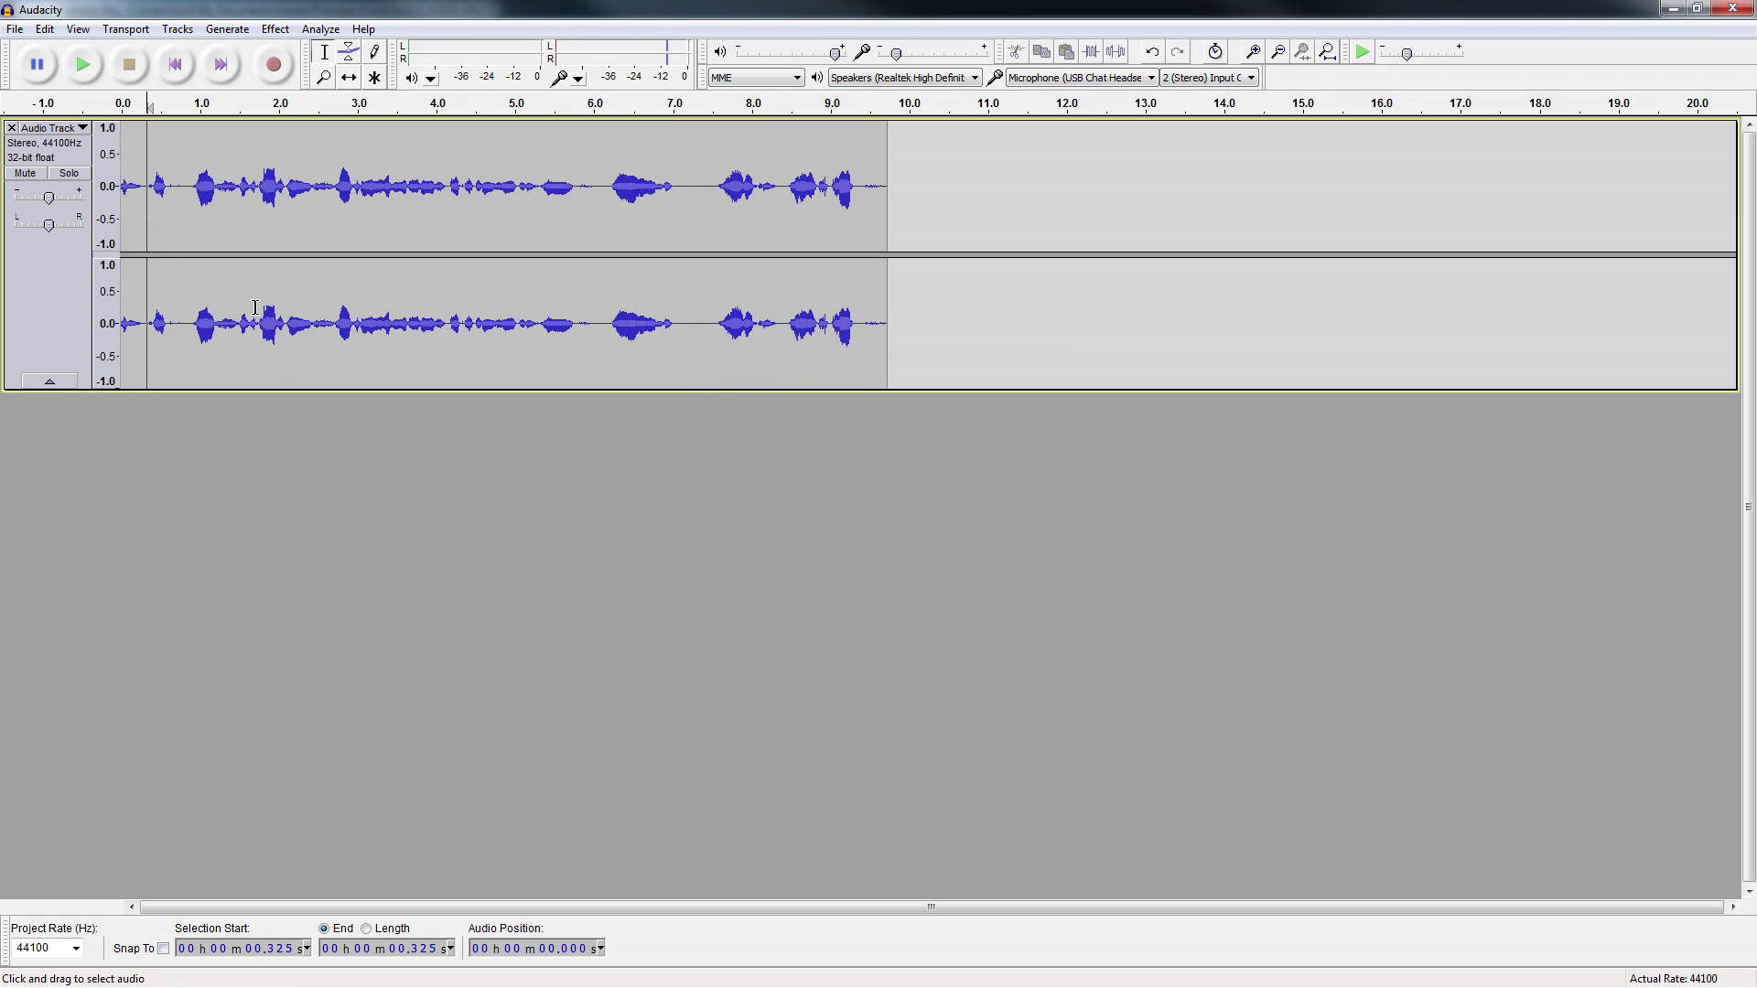
key("space")
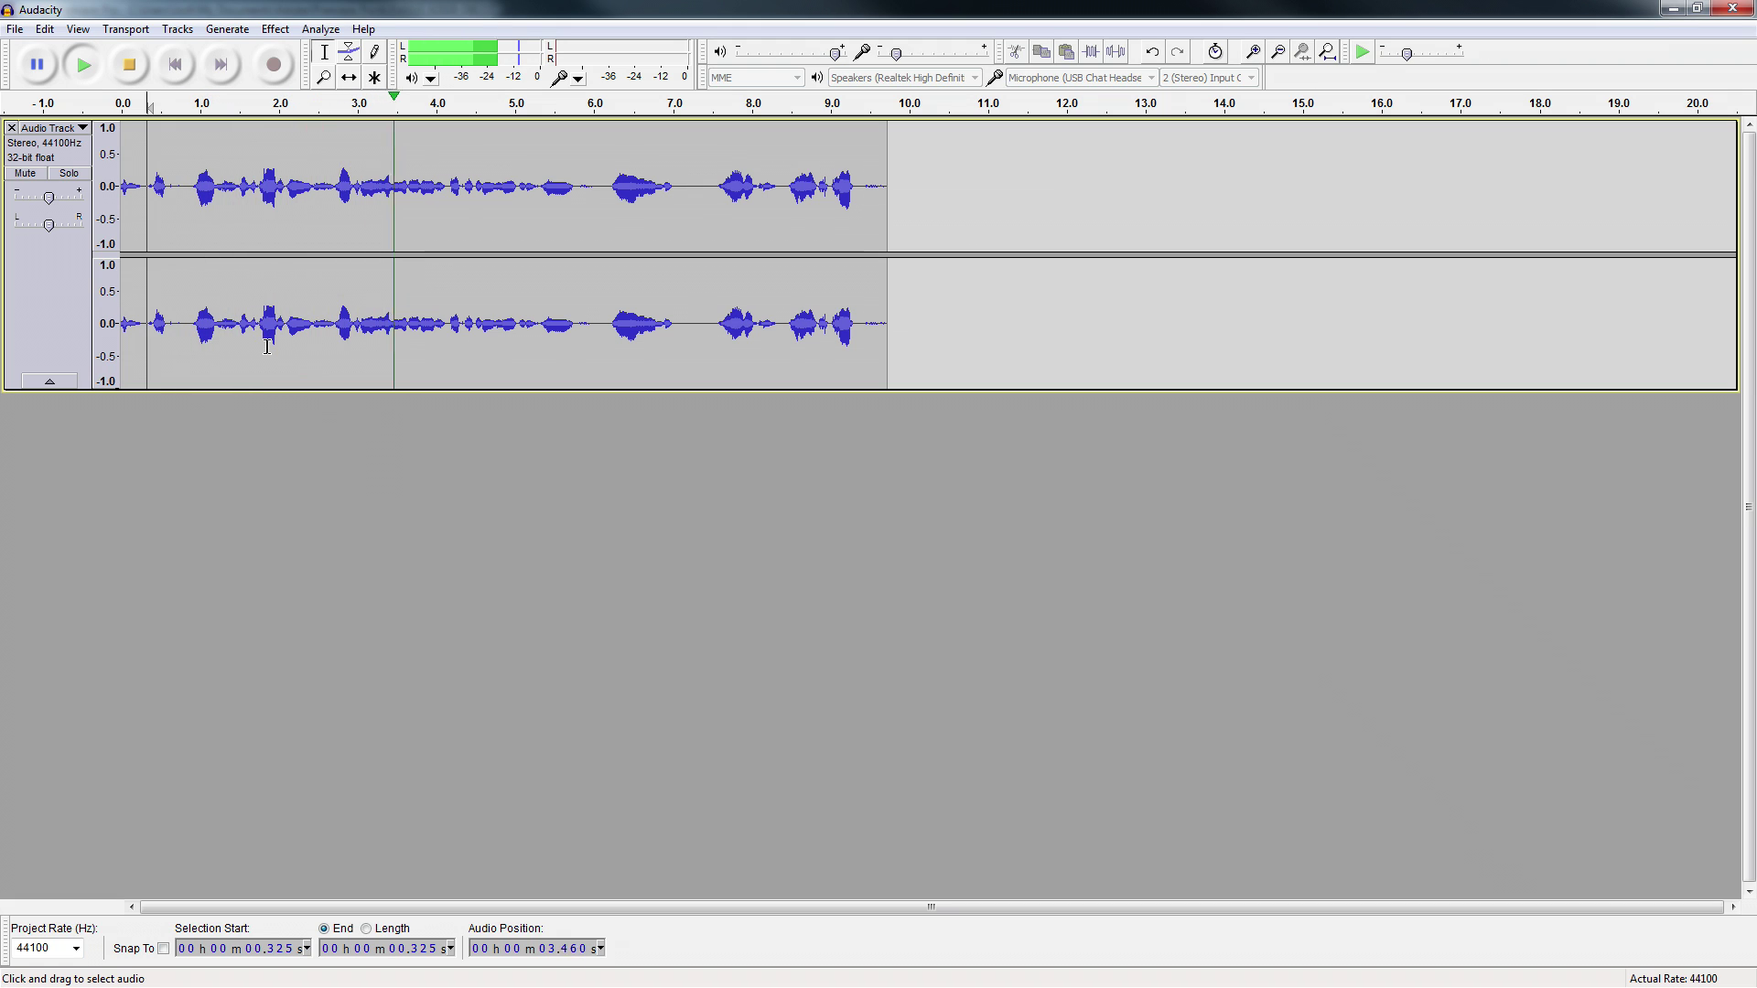
key("space")
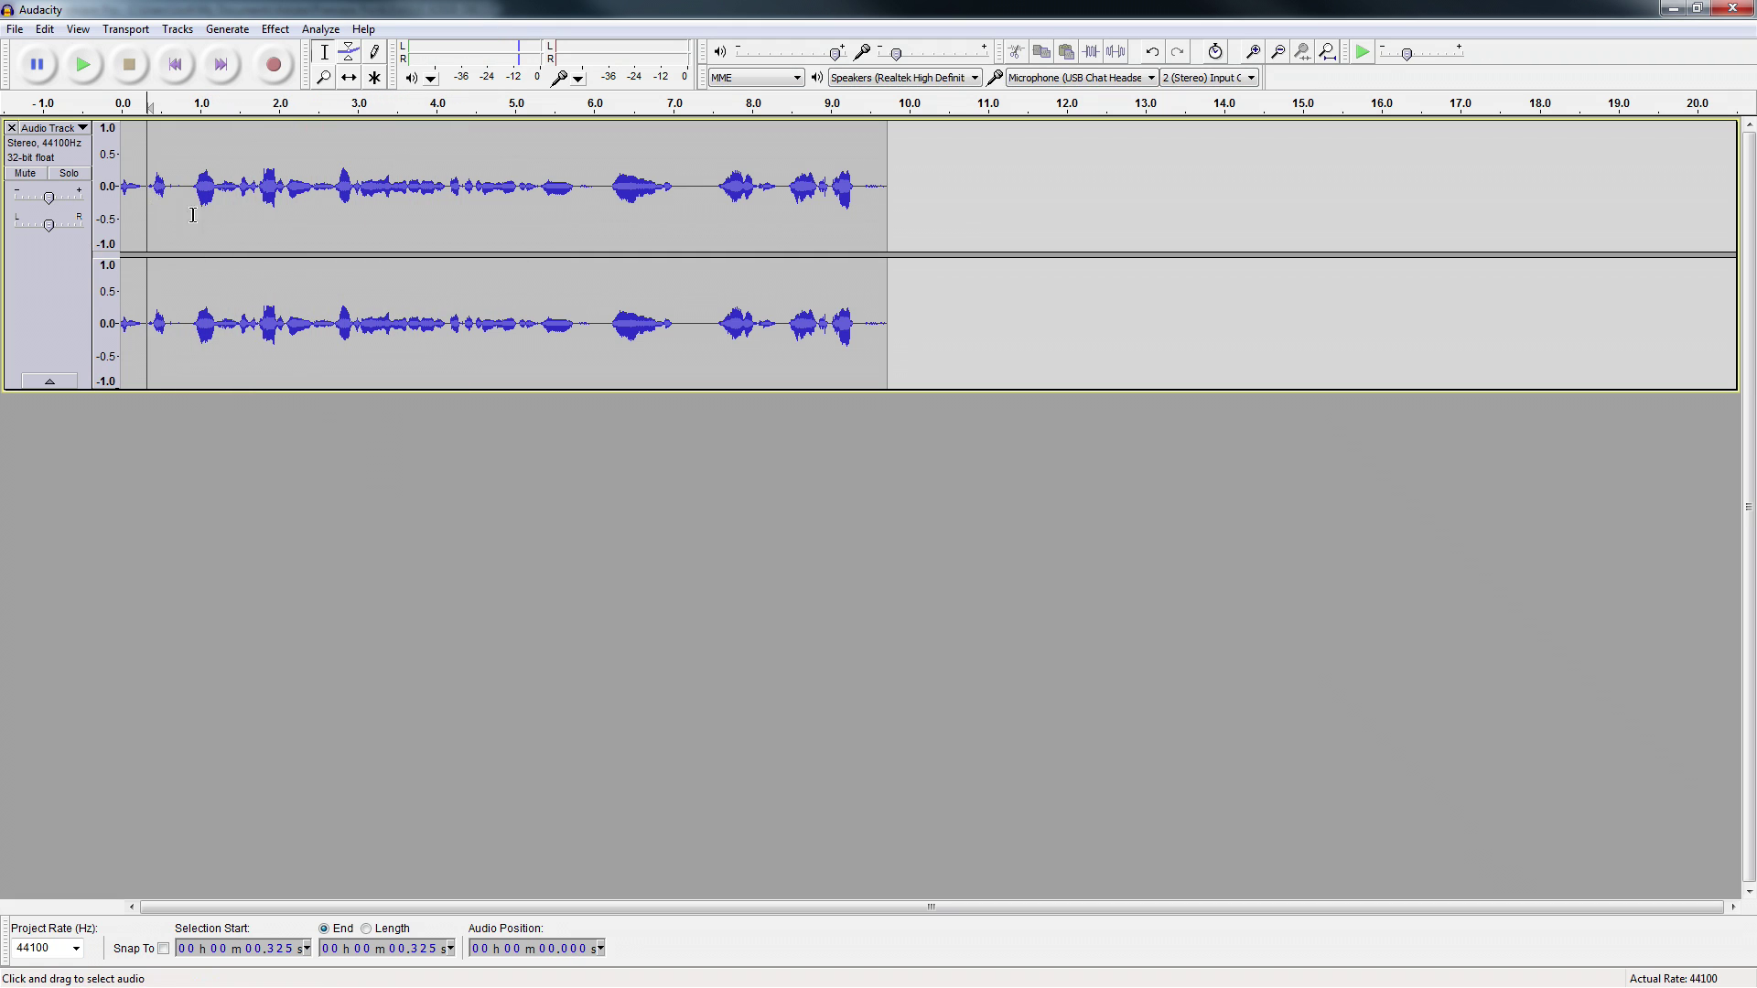
Enlarge the audio track and delete the two silent gaps in the speech at about 6.0 and 6.85 seconds
scroll(210, 230, "up", 4)
left_click_drag(459, 391, 463, 789)
scroll(389, 363, "down", 5)
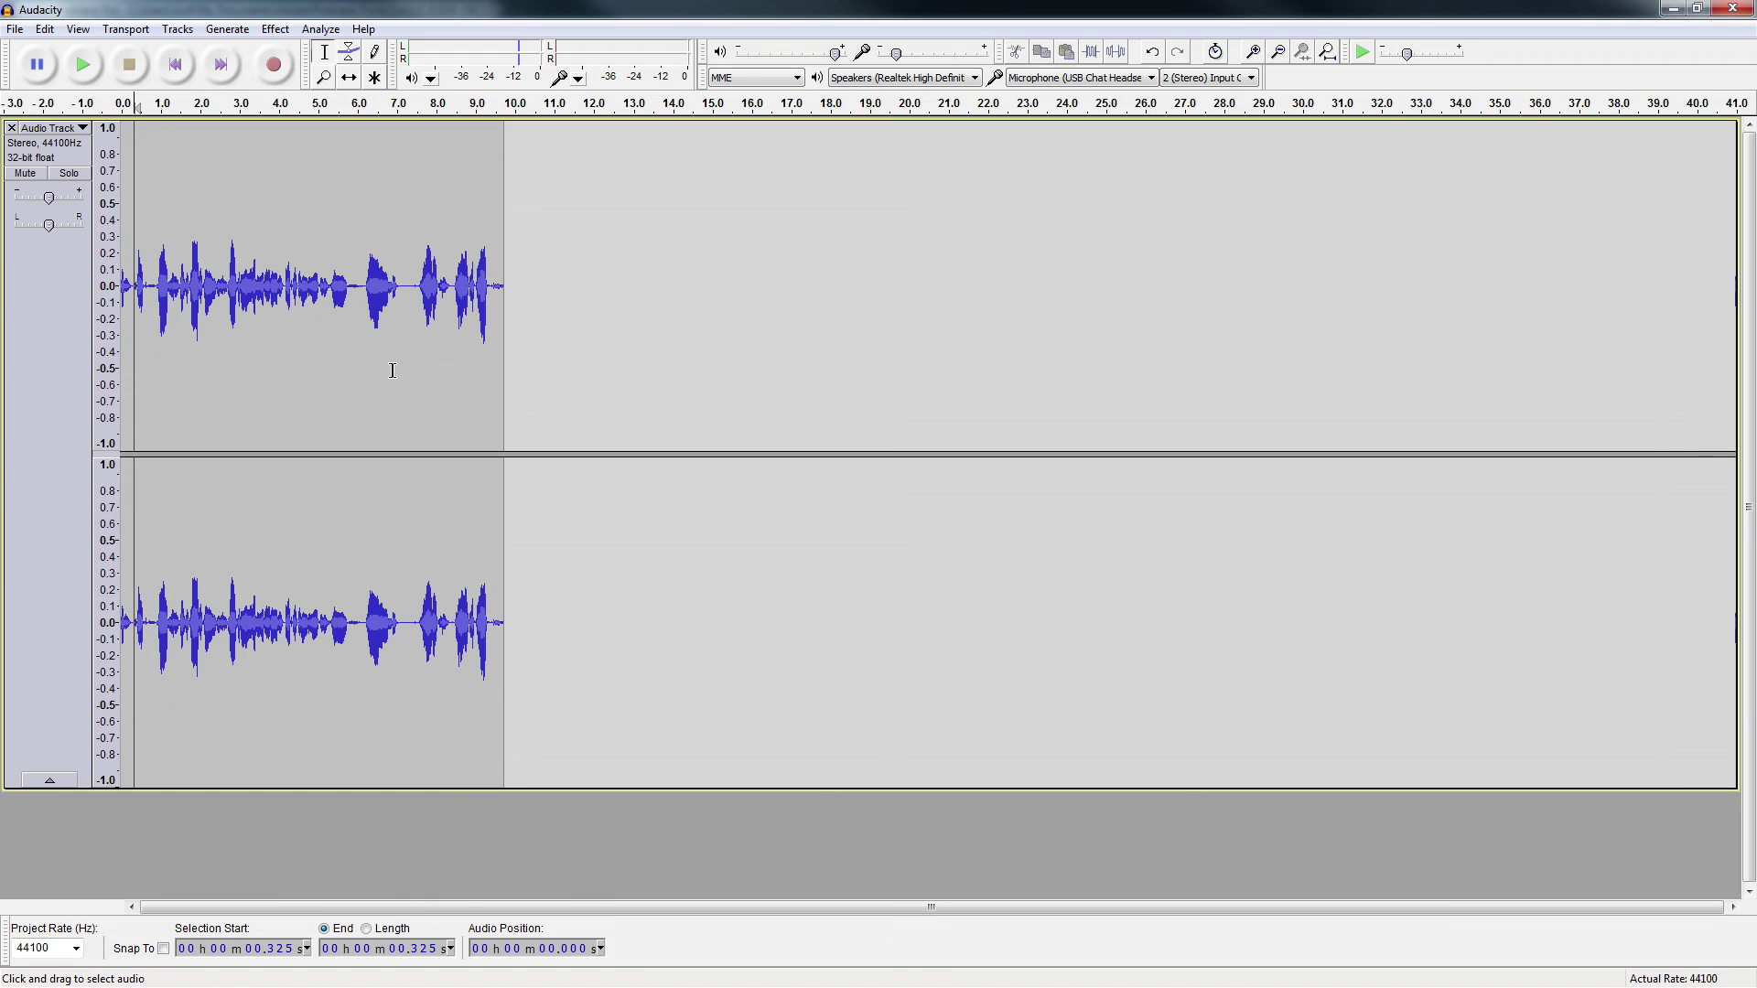
left_click(362, 262)
scroll(366, 288, "up", 4)
left_click_drag(209, 302, 332, 317)
key("Delete")
left_click_drag(723, 313, 1051, 333)
key("Delete")
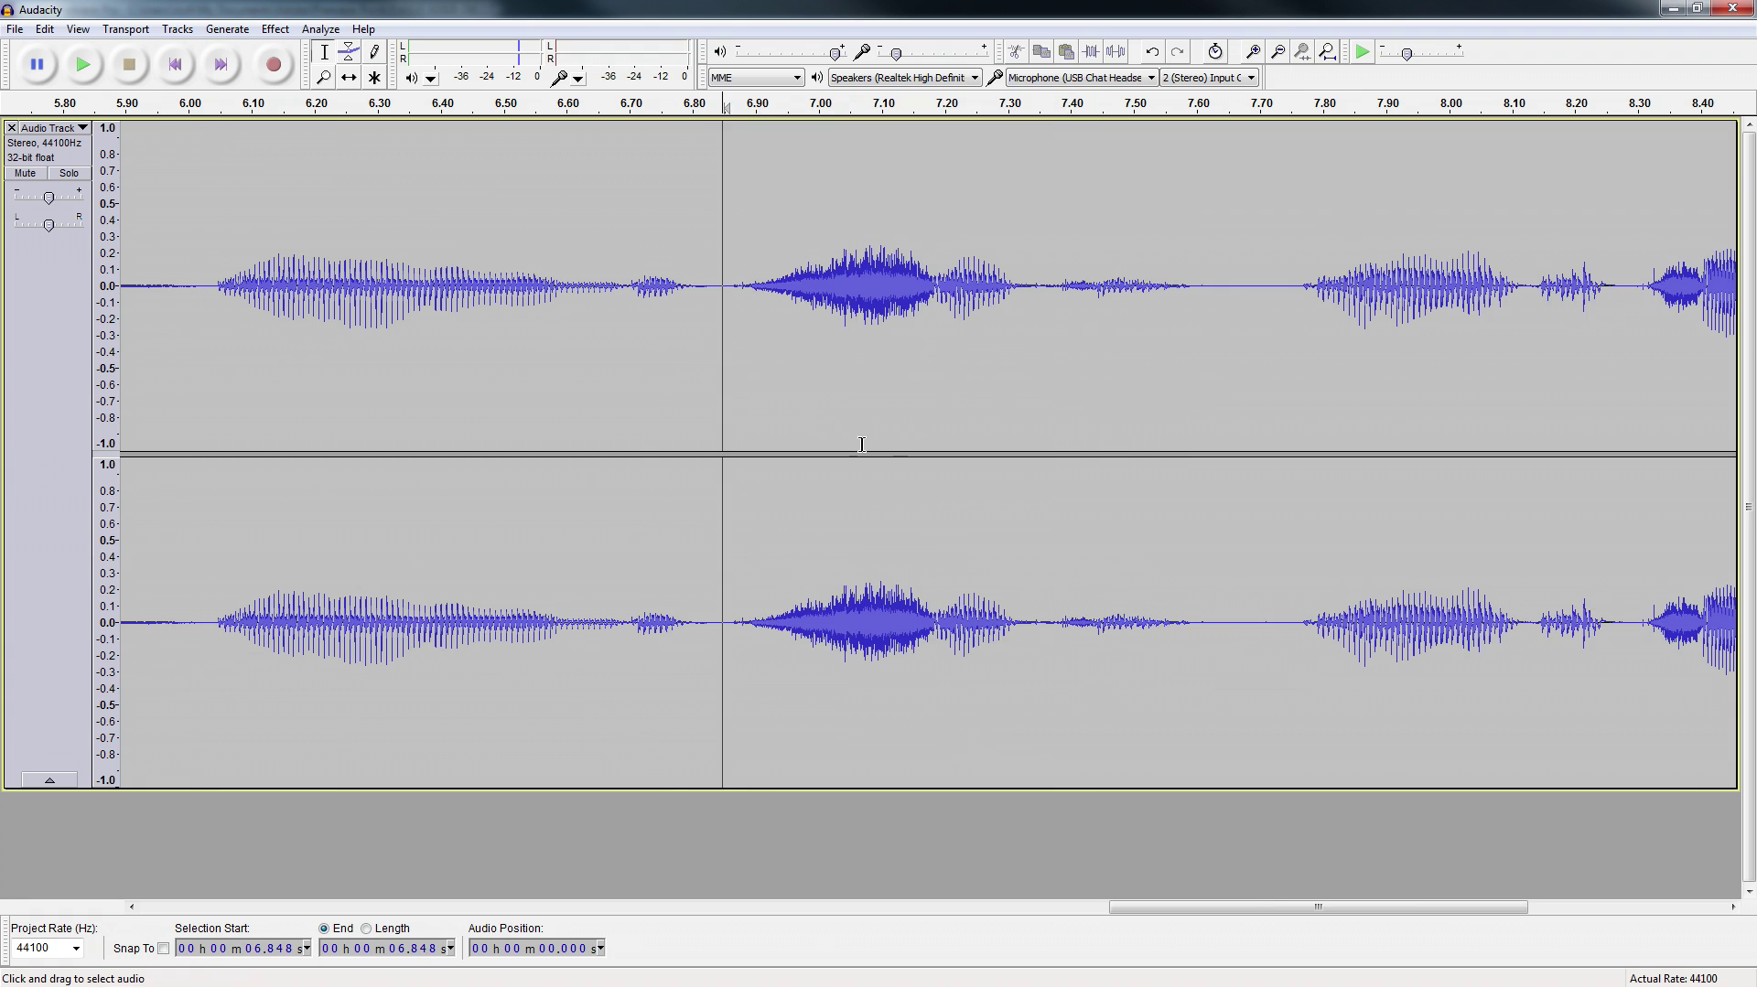
Delete the trailing silence at the end of the recording, from 8.581 seconds onward
key("ctrl+3")
key("ctrl+3")
key("ctrl+3")
key("ctrl+3")
key("ctrl+1")
key("ctrl+1")
key("ctrl+1")
key("ctrl+1")
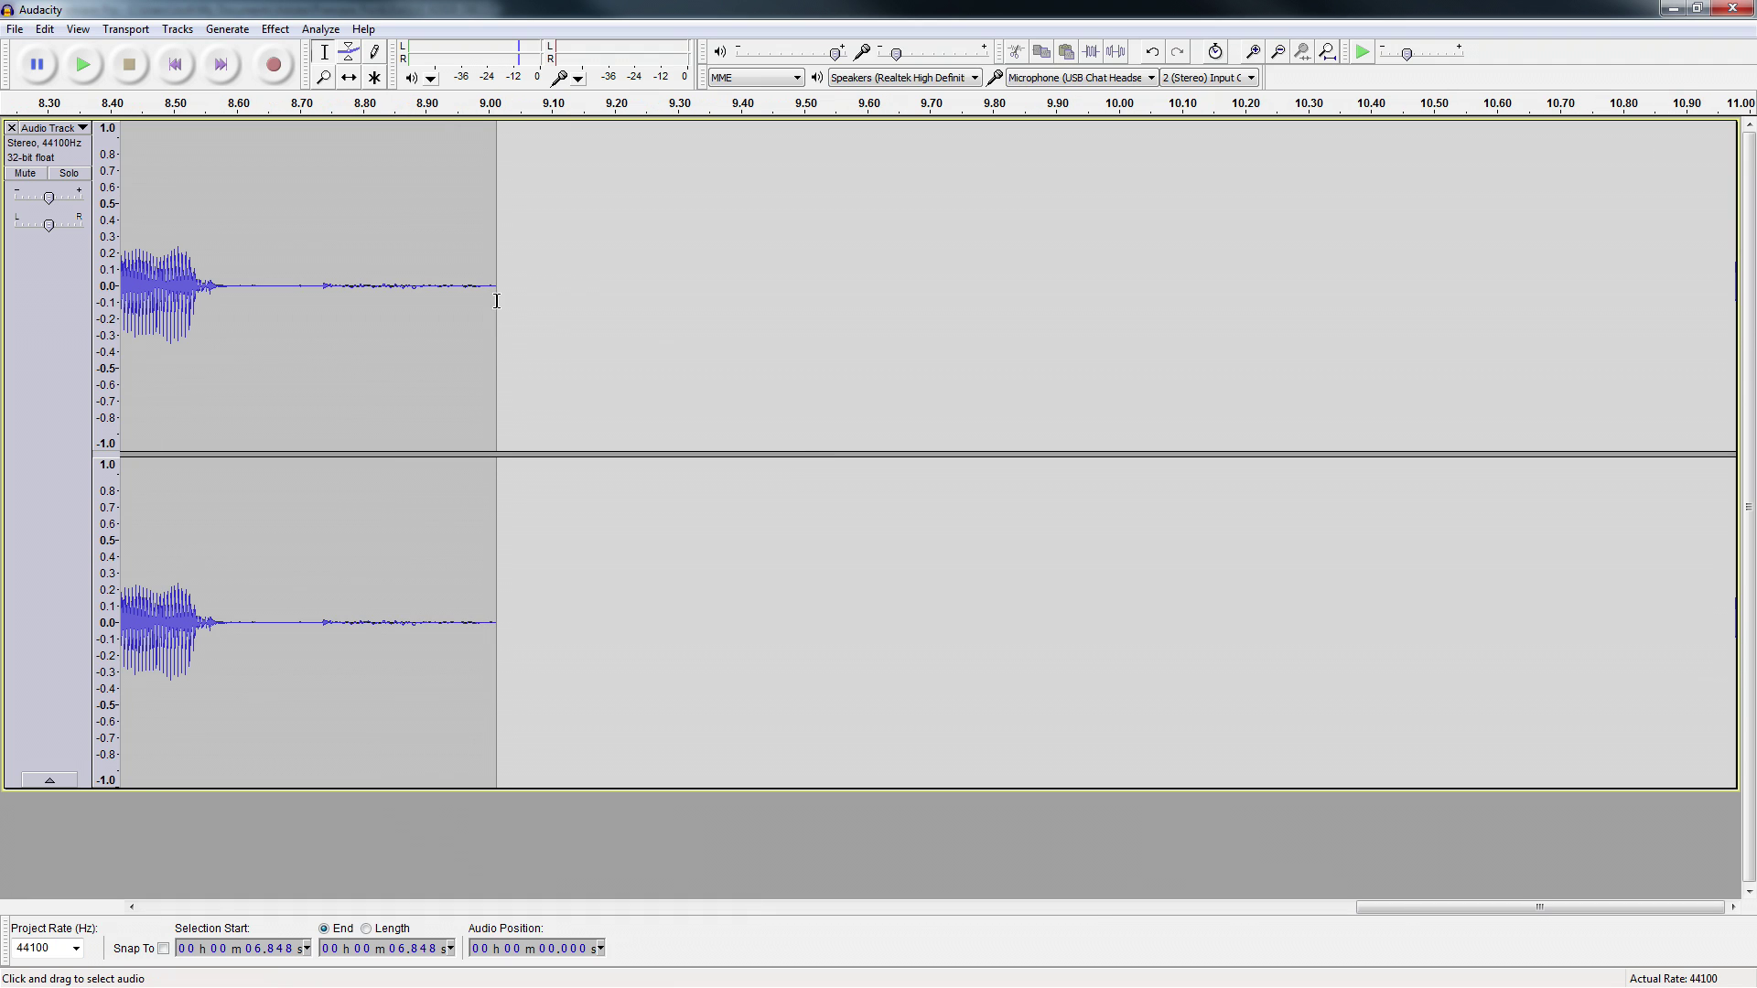
left_click_drag(225, 285, 502, 314)
key("Delete")
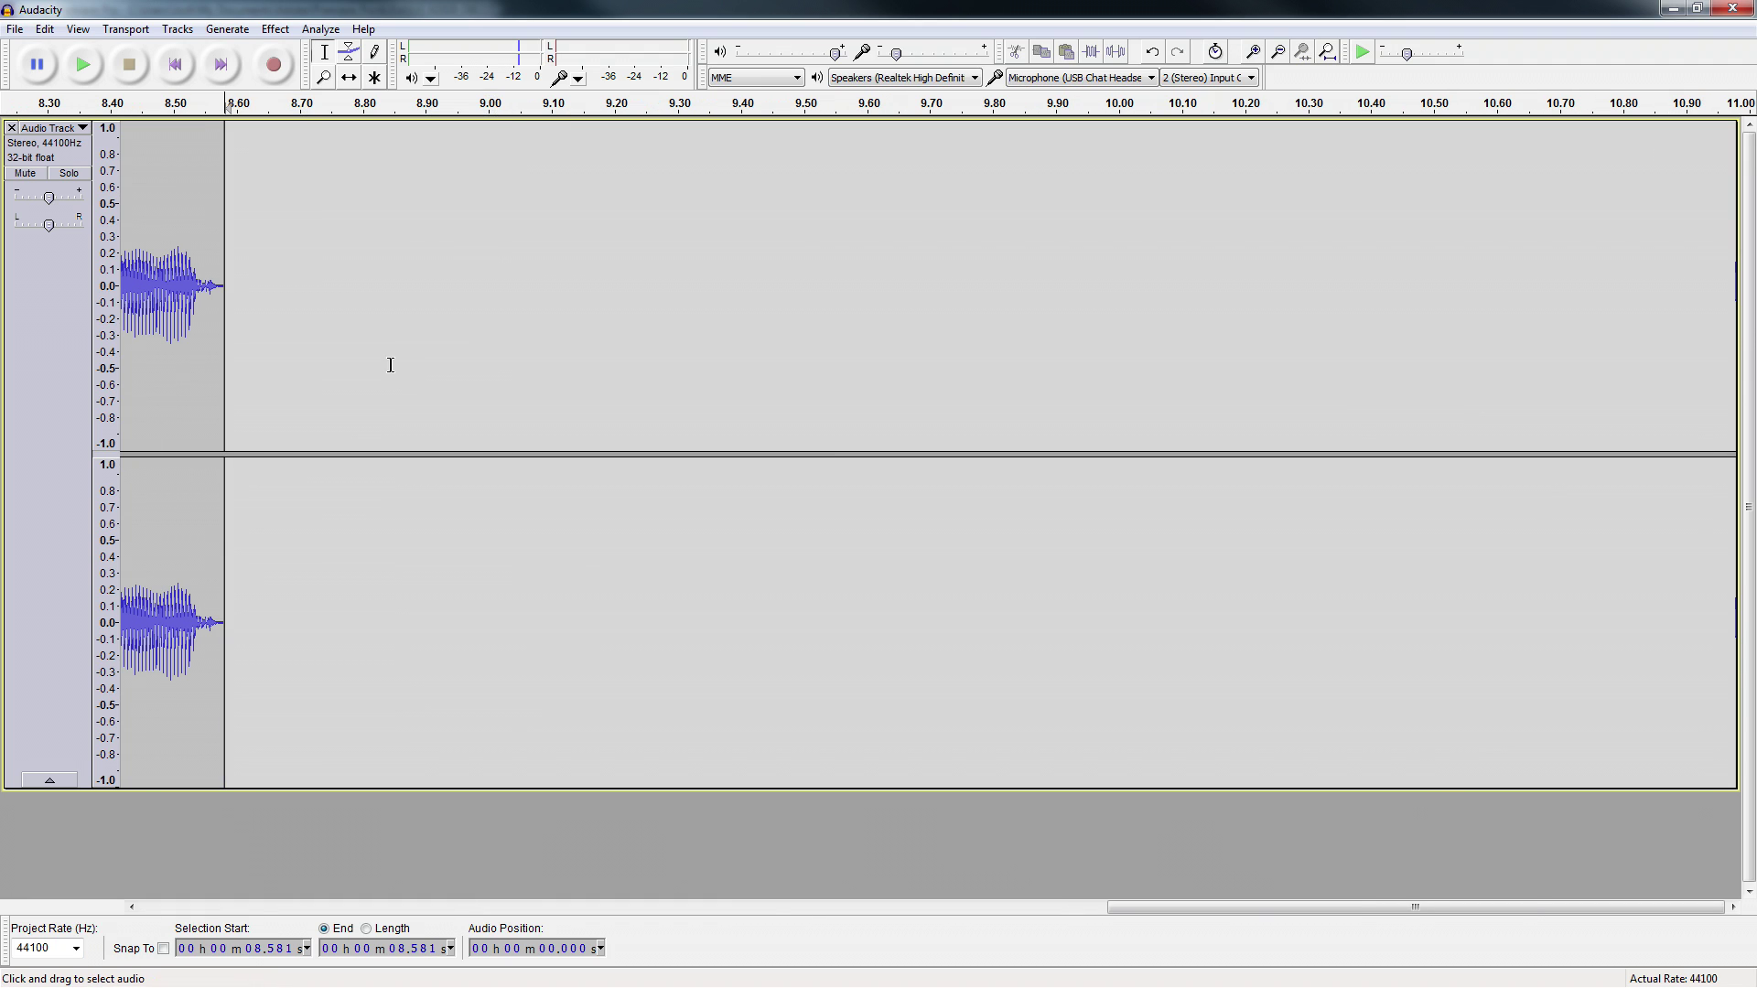
Undo and redo the last deletion to compare, and examine the entire trimmed recording
key("ctrl+3")
key("ctrl+3")
key("ctrl+3")
key("ctrl+z")
key("ctrl+y")
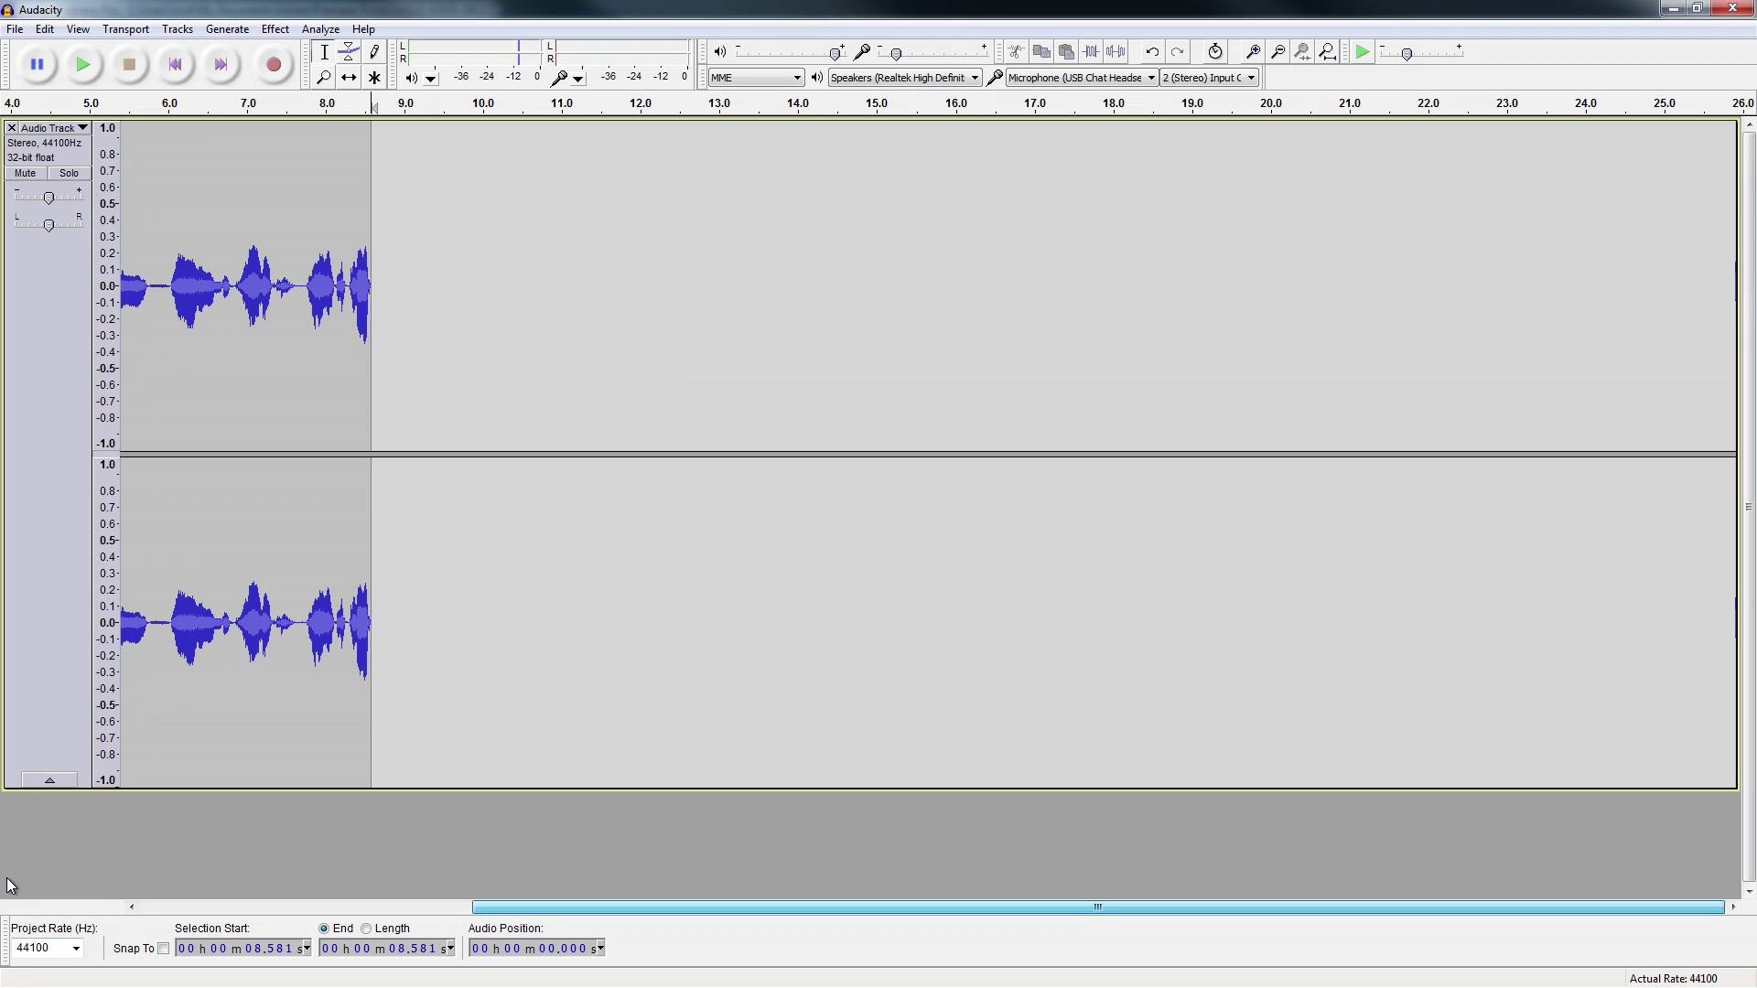
key("ctrl+z")
key("ctrl+y")
left_click(204, 909)
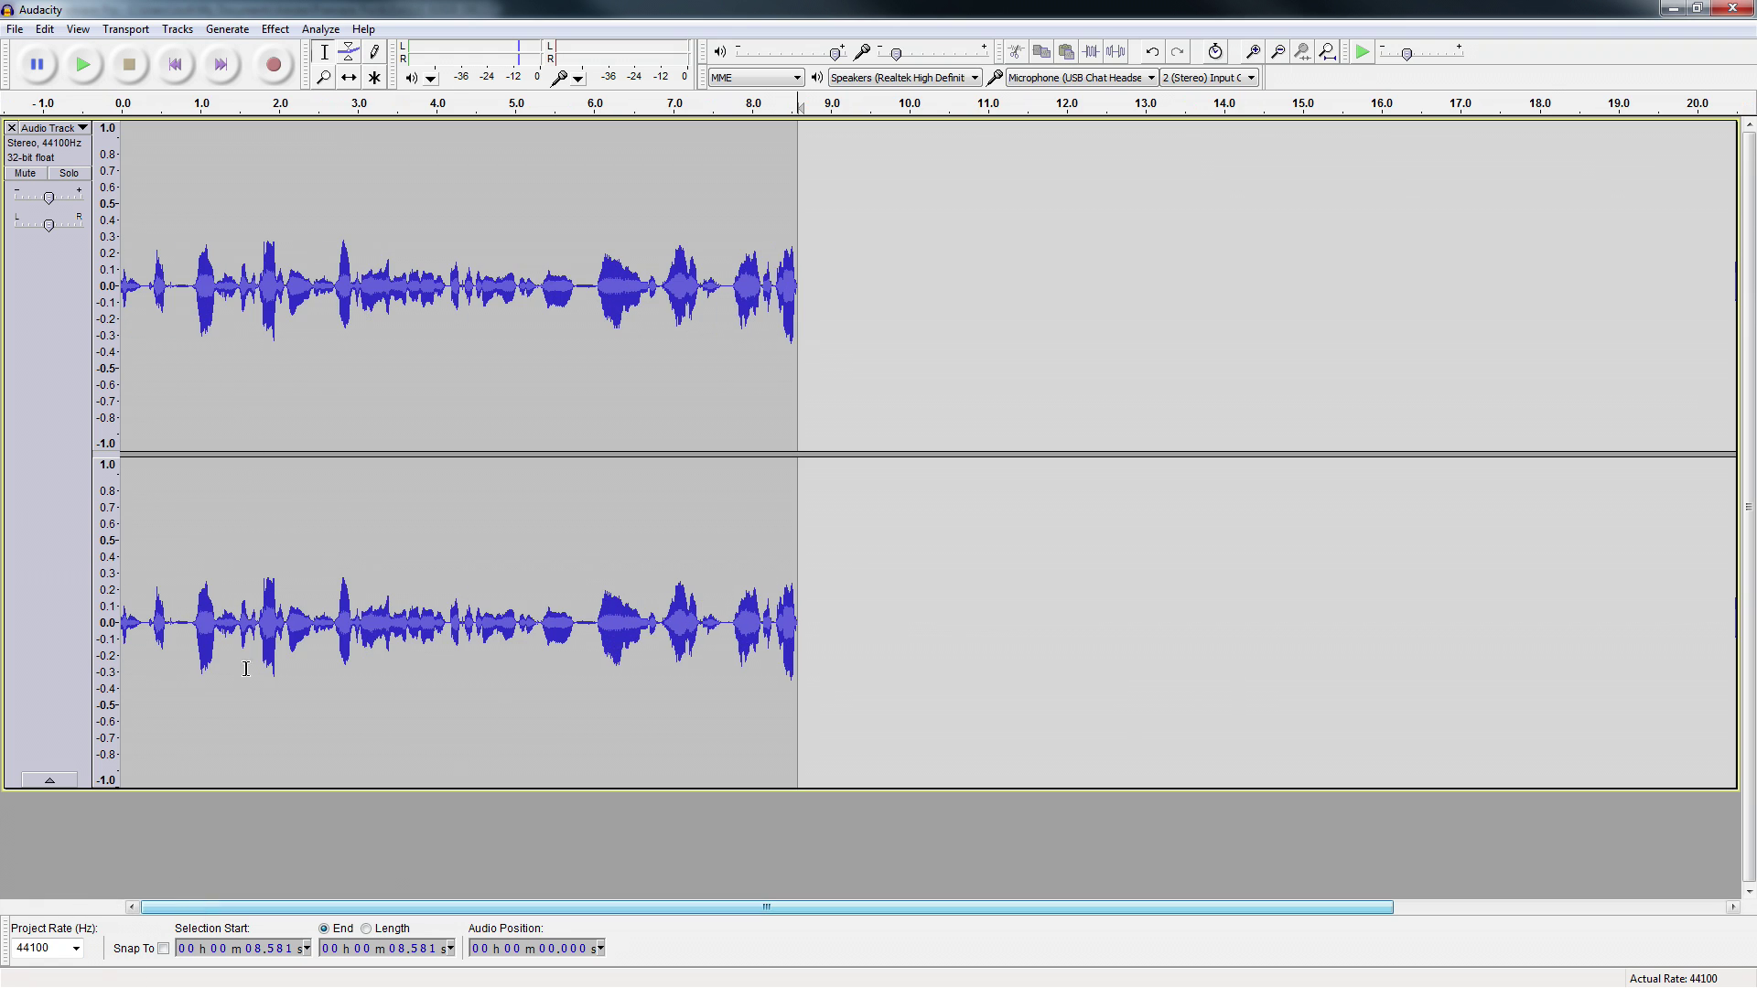
Export the recording as MP3 file 1 in the desktop folder ASUS X202E-DB21T with blank metadata, and close Audacity without saving
left_click(15, 28)
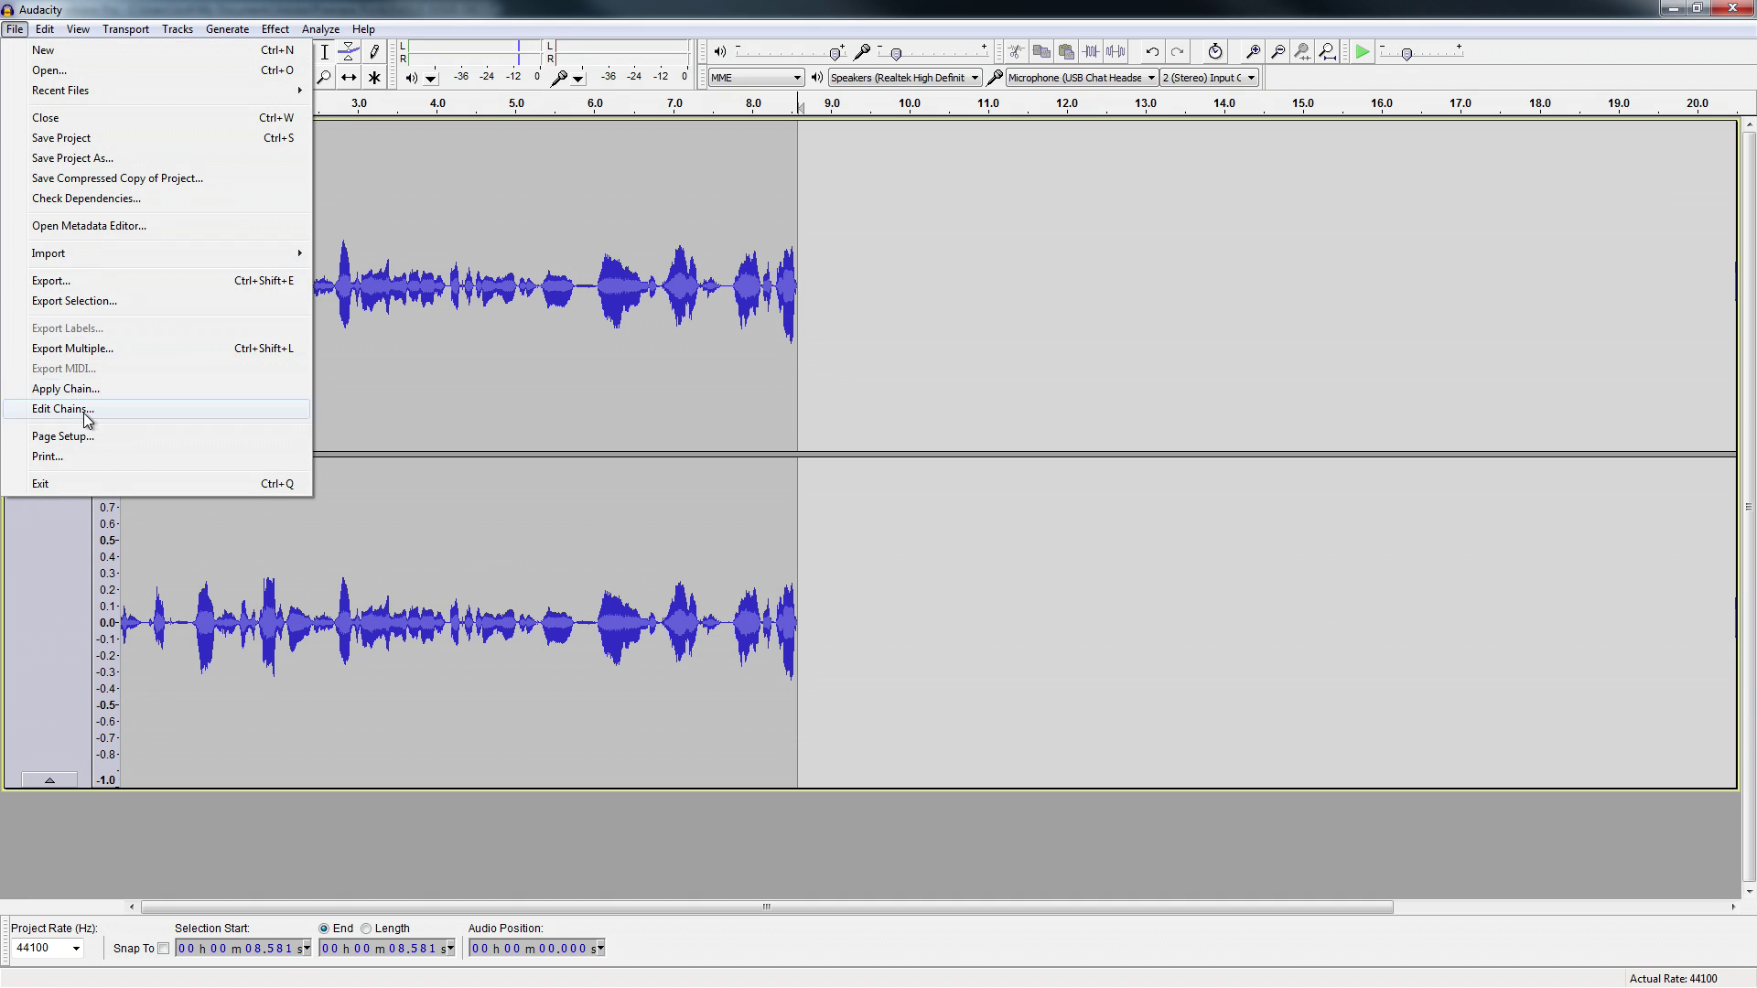
left_click(106, 280)
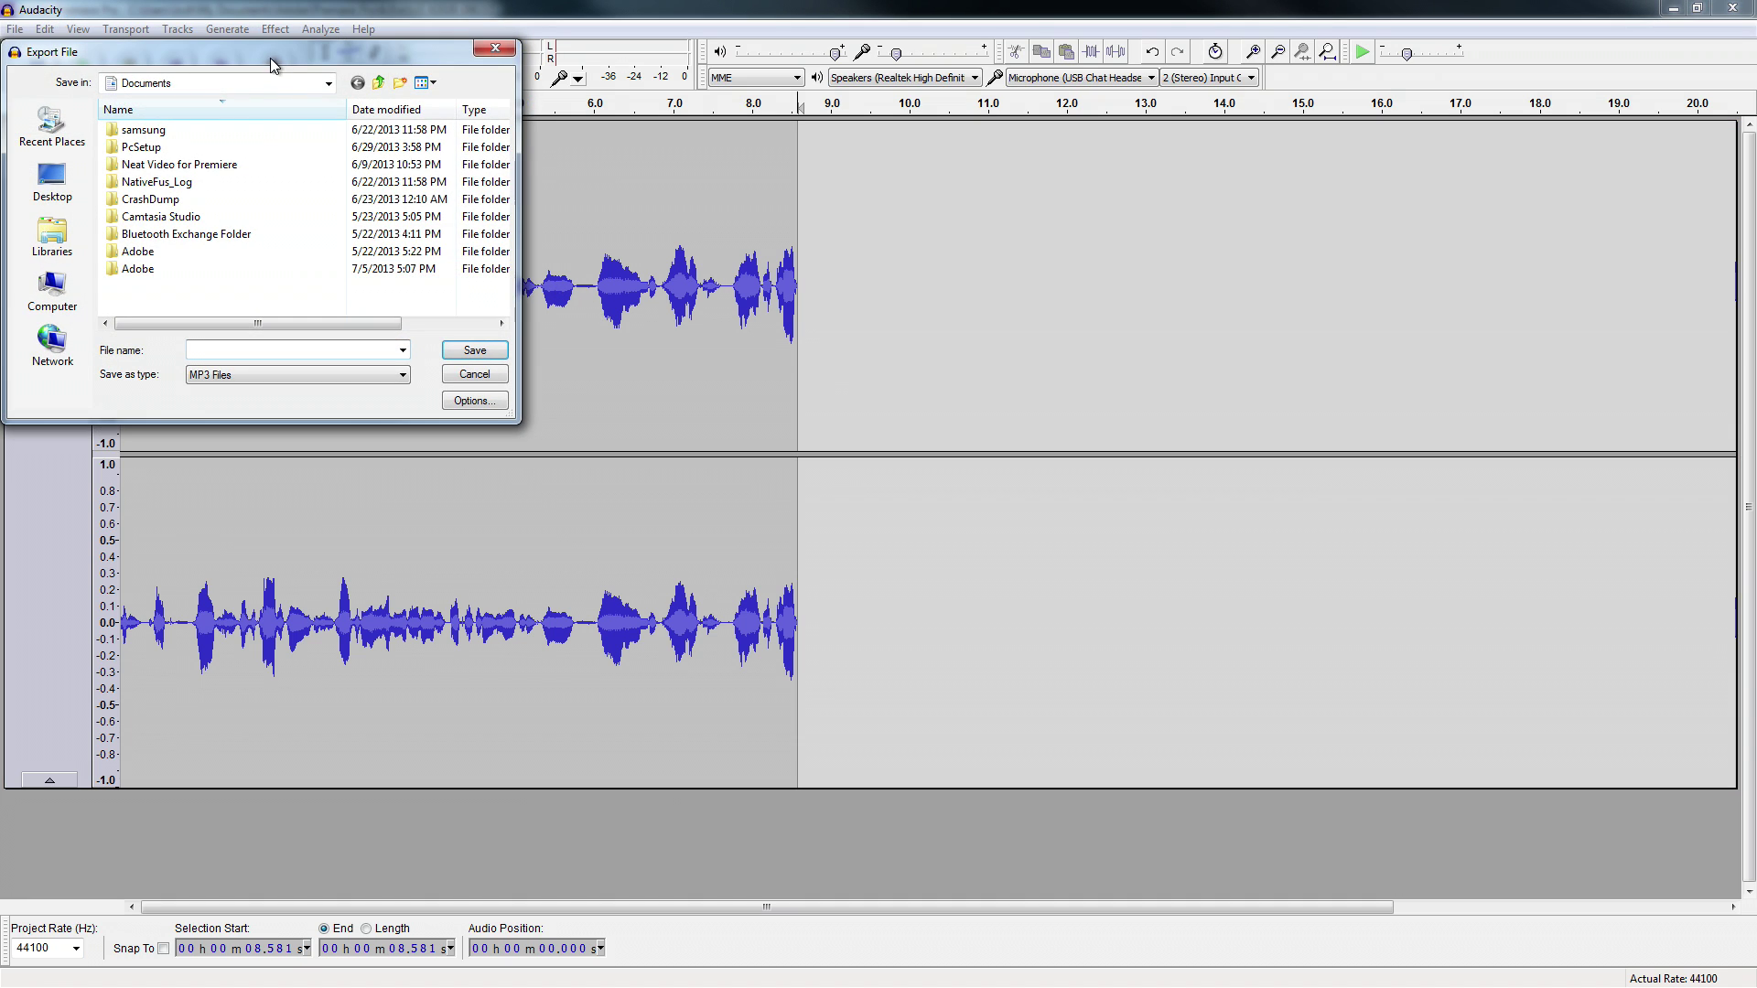
left_click(52, 180)
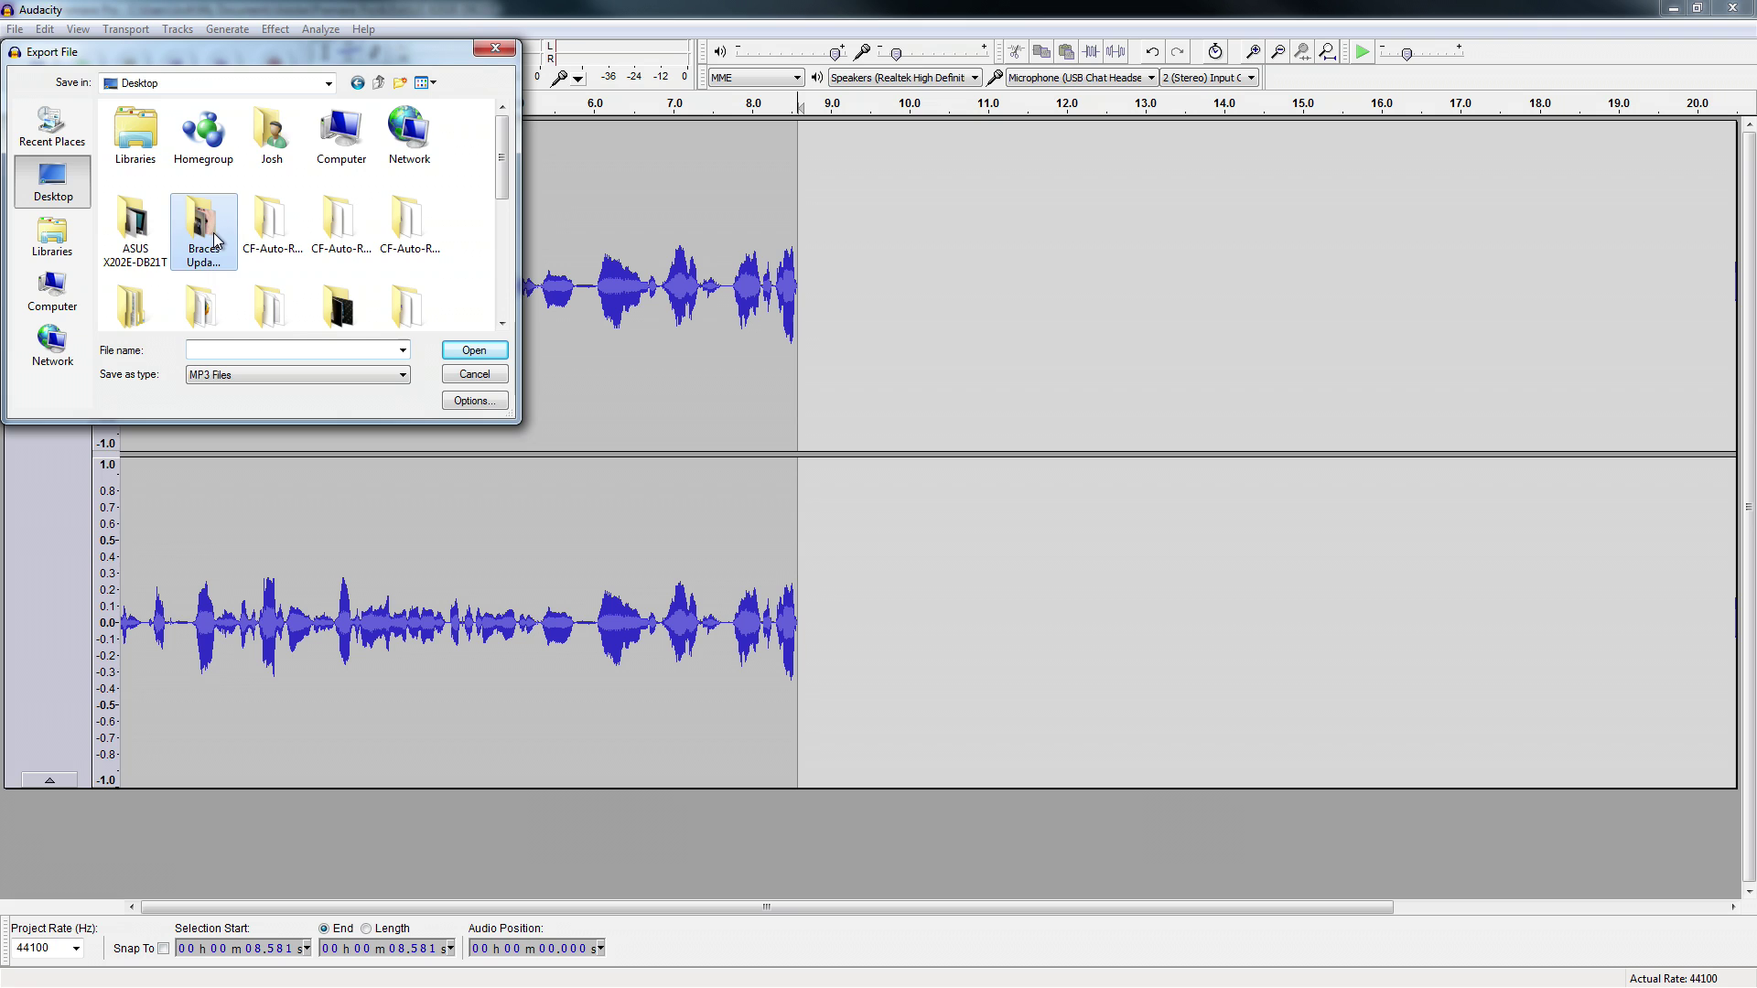
double_click(135, 222)
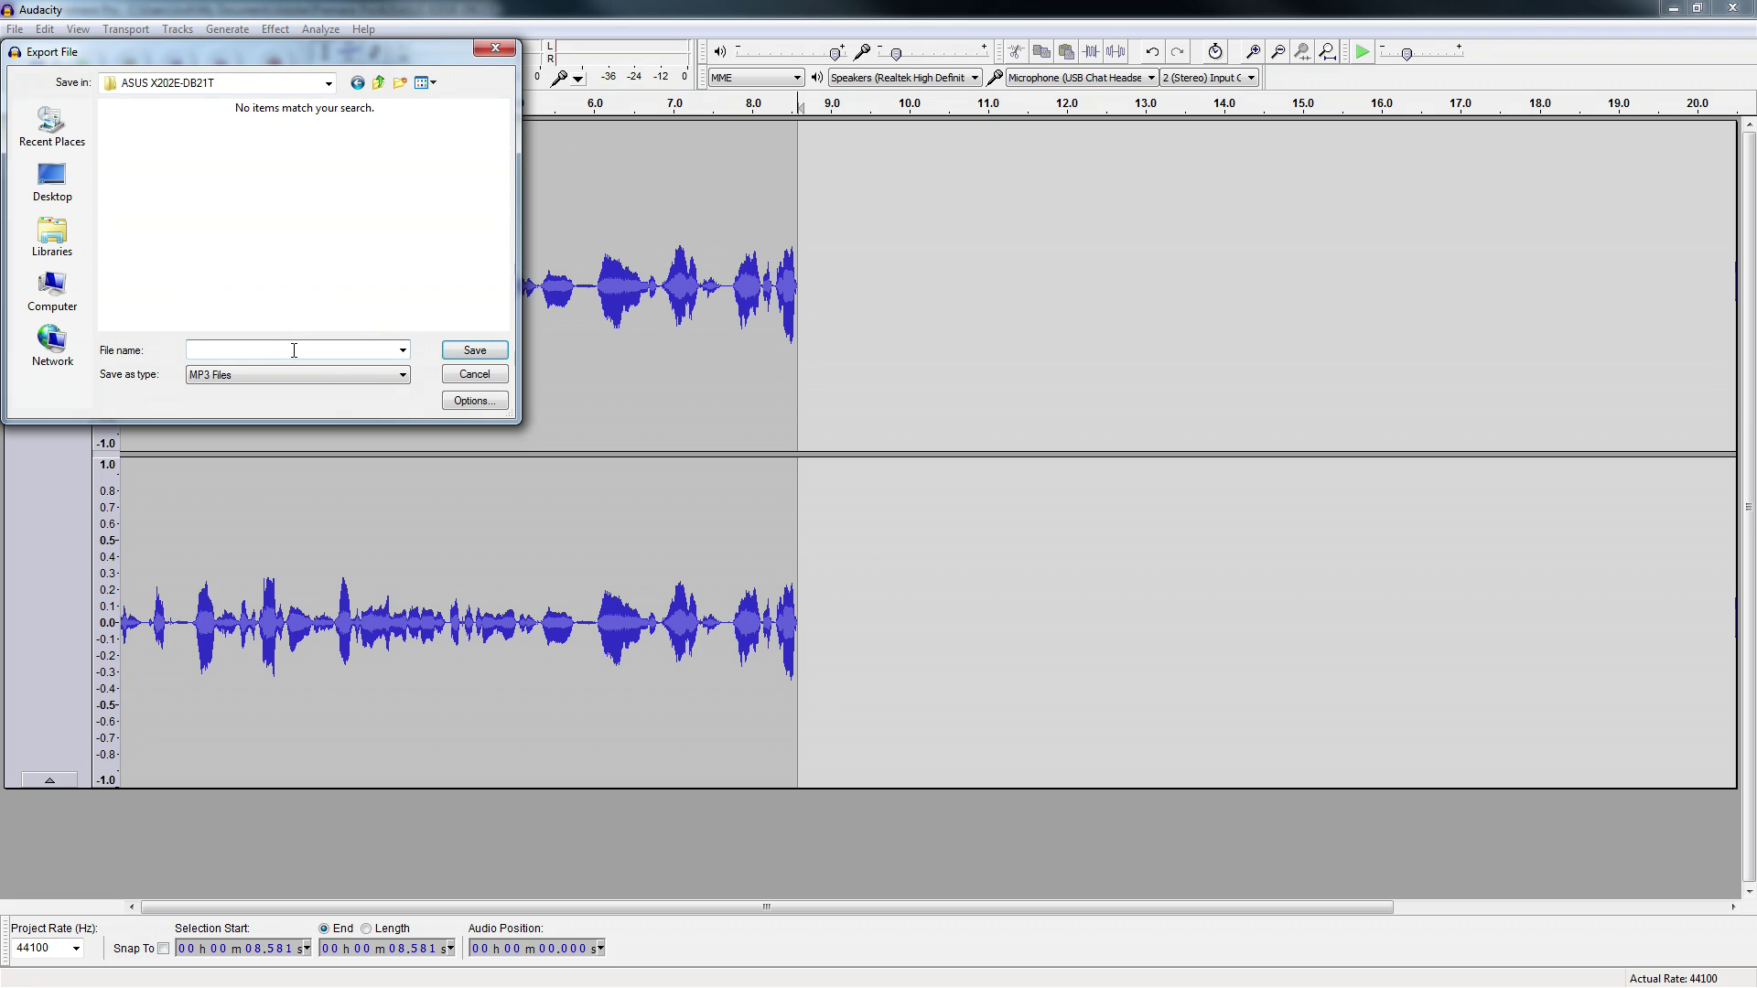
left_click(472, 351)
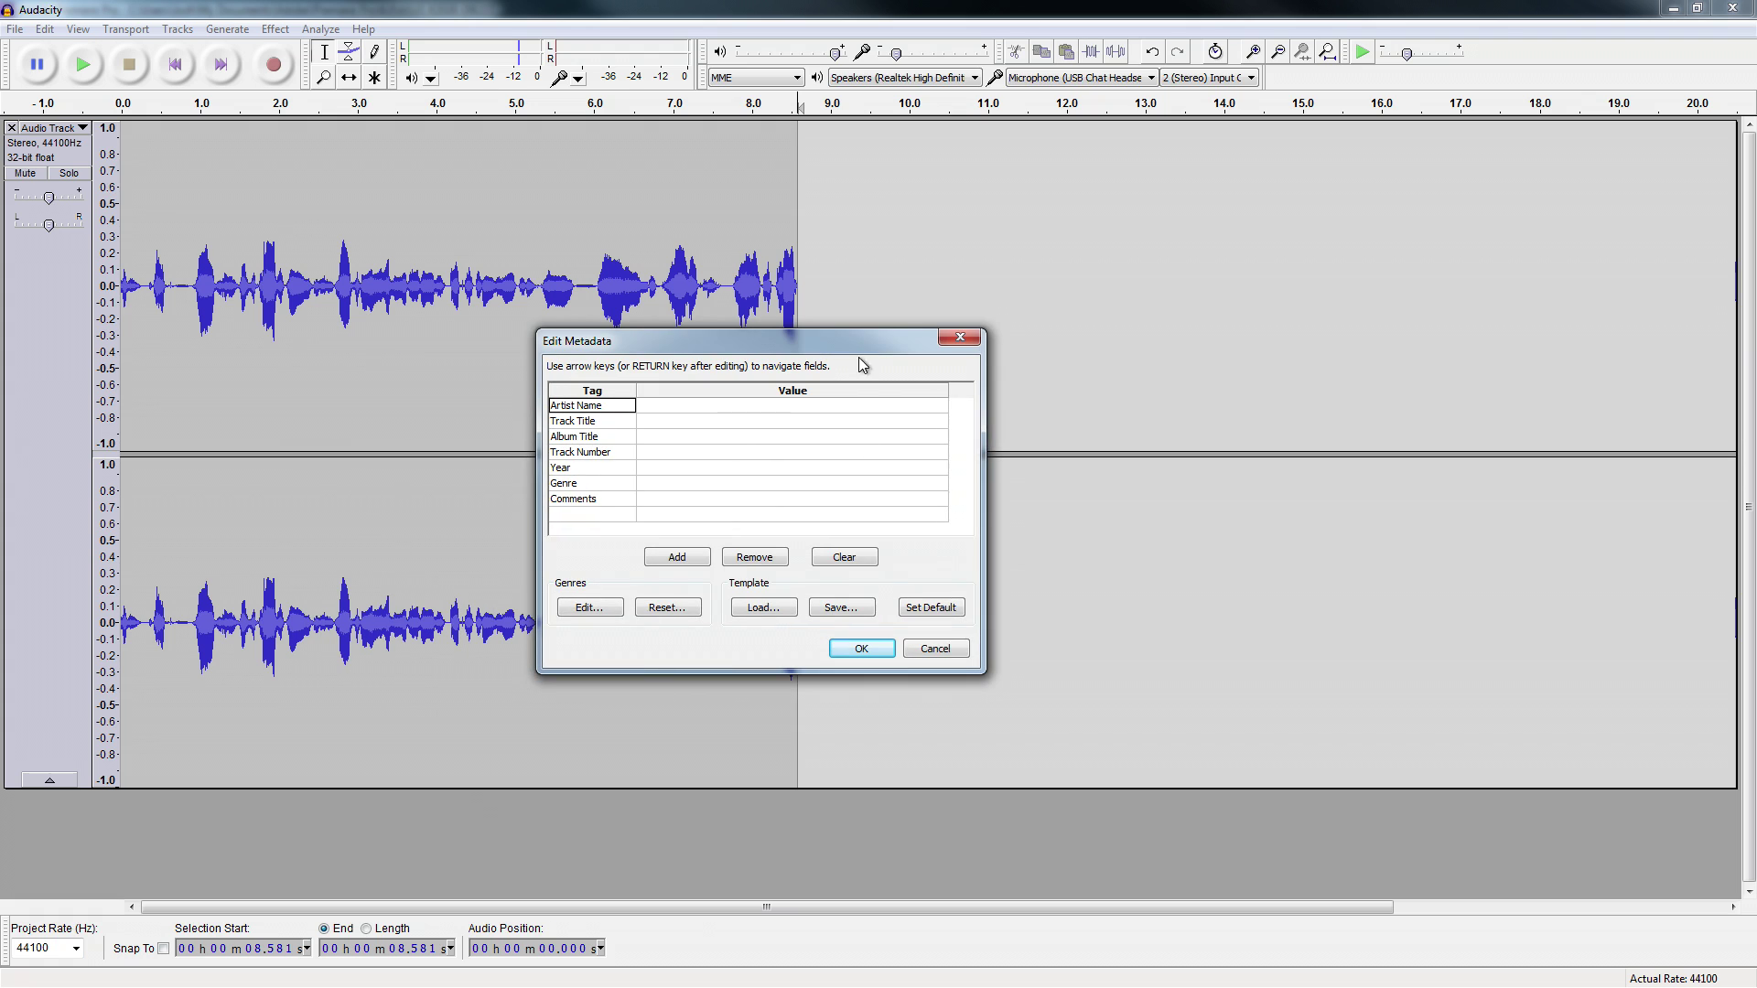
left_click(861, 648)
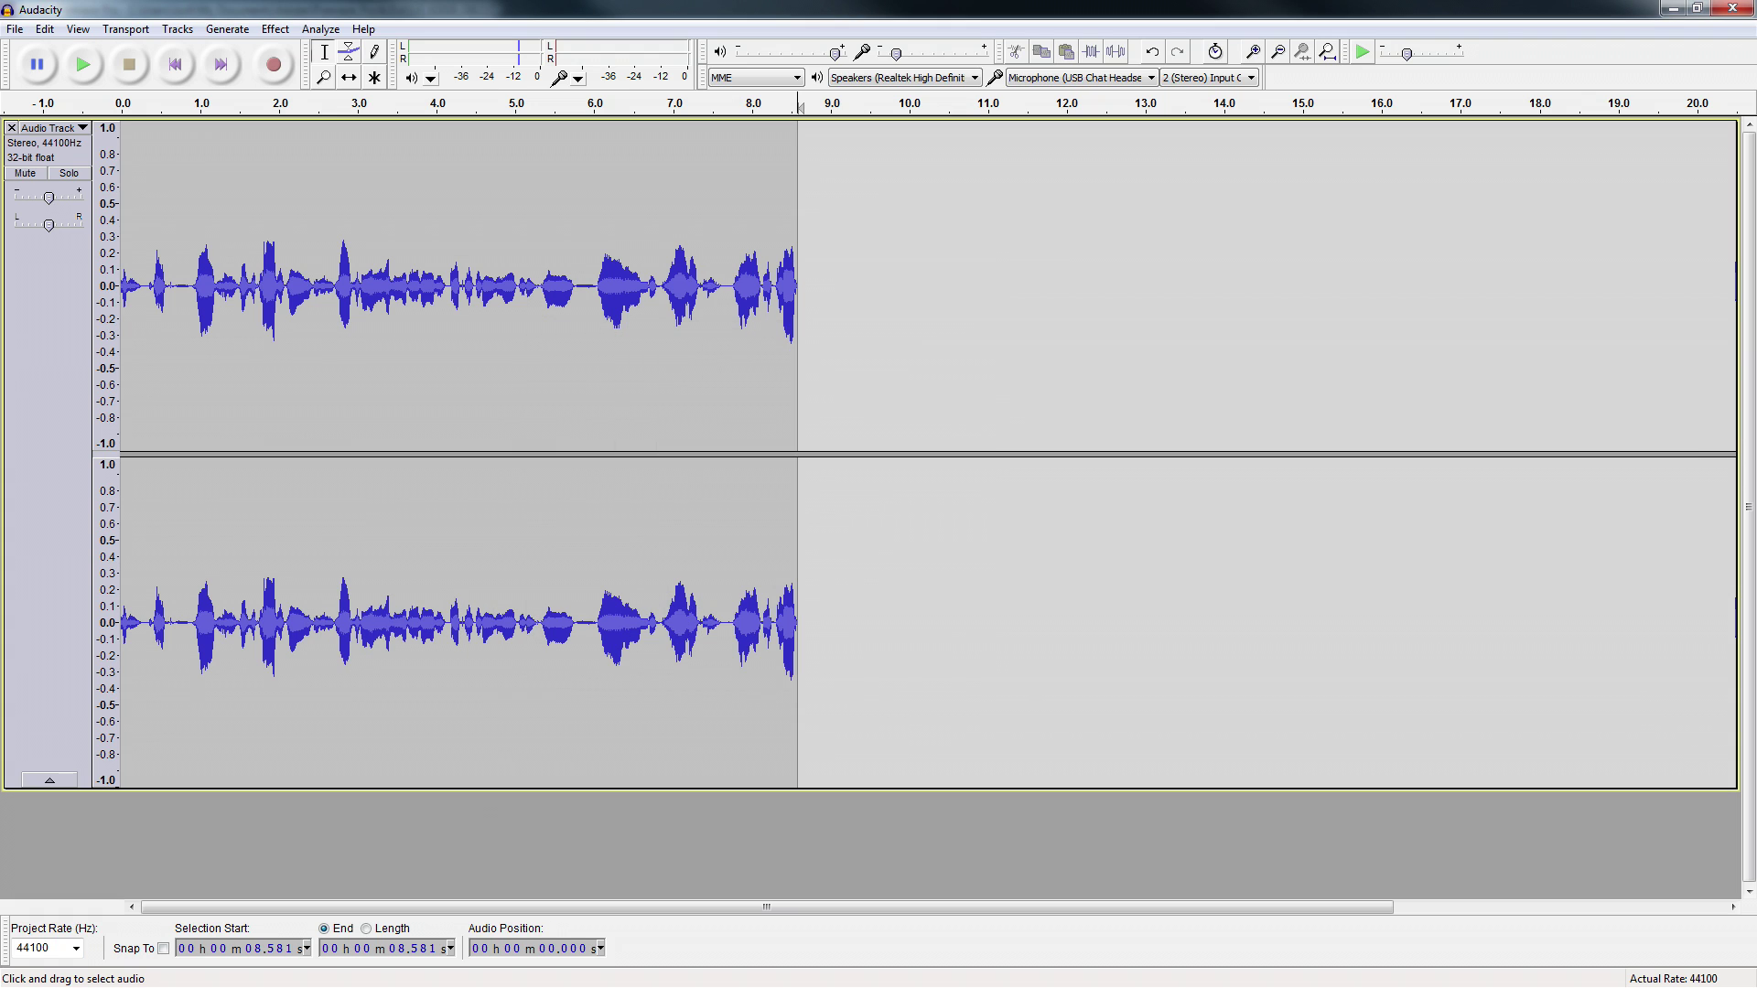
left_click(1732, 8)
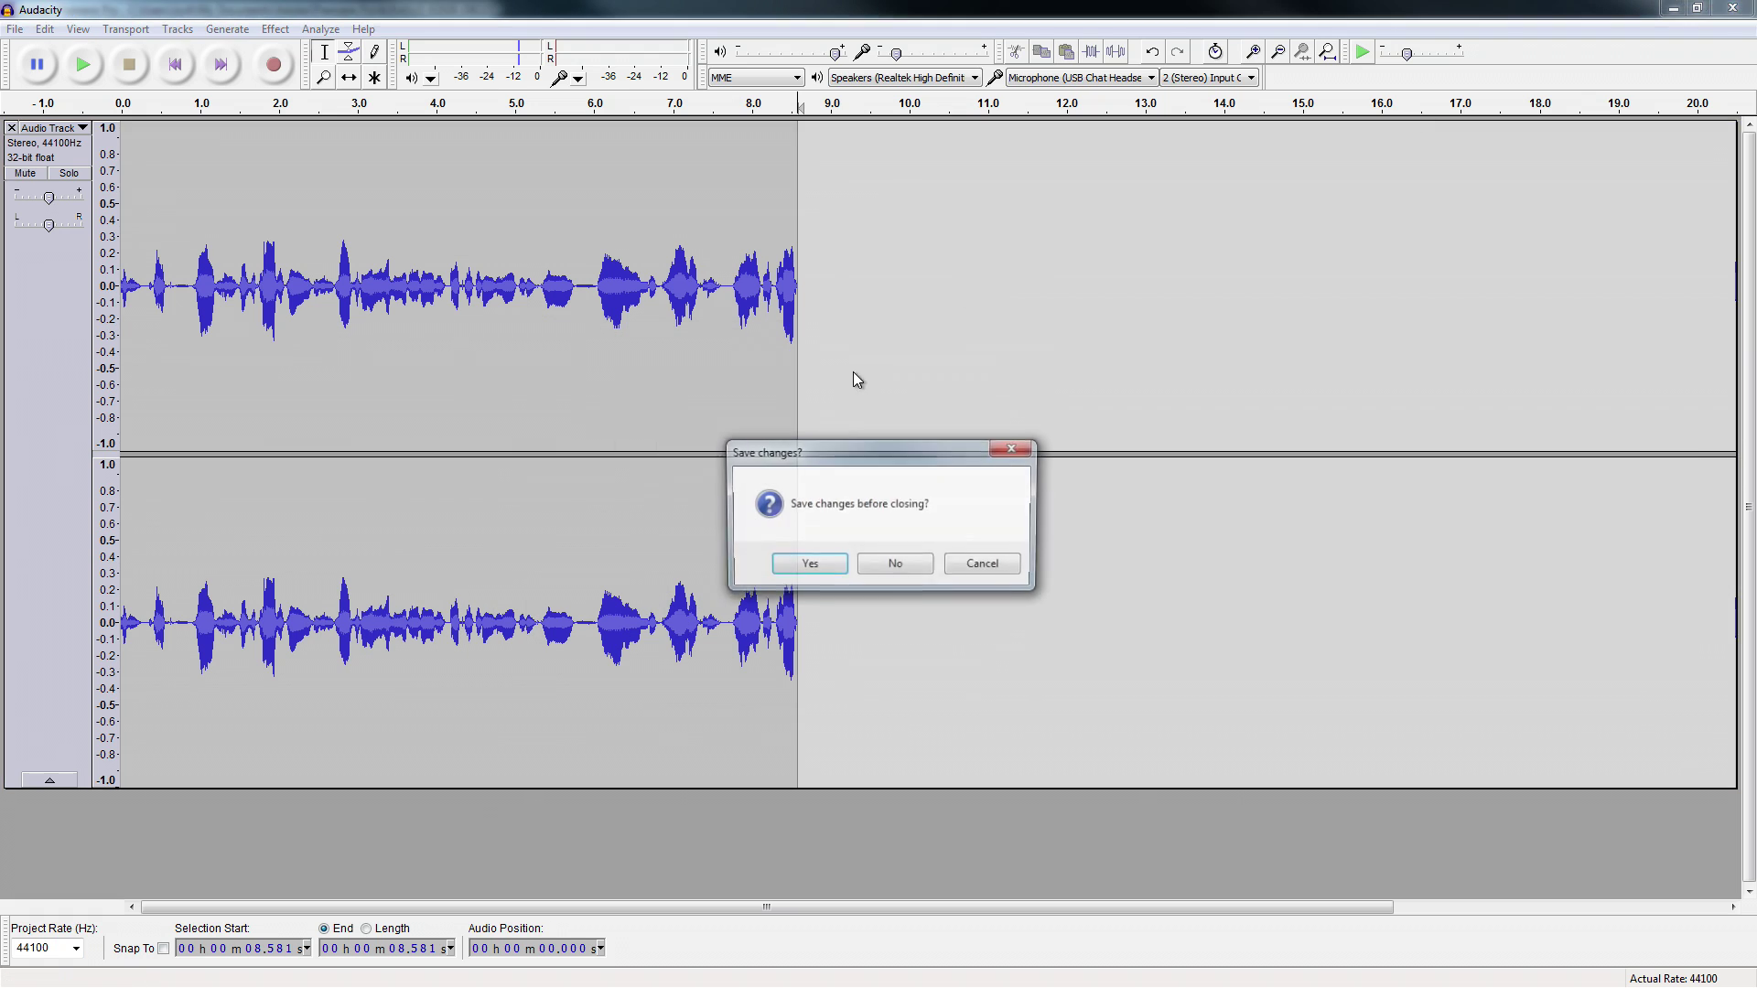
left_click(895, 564)
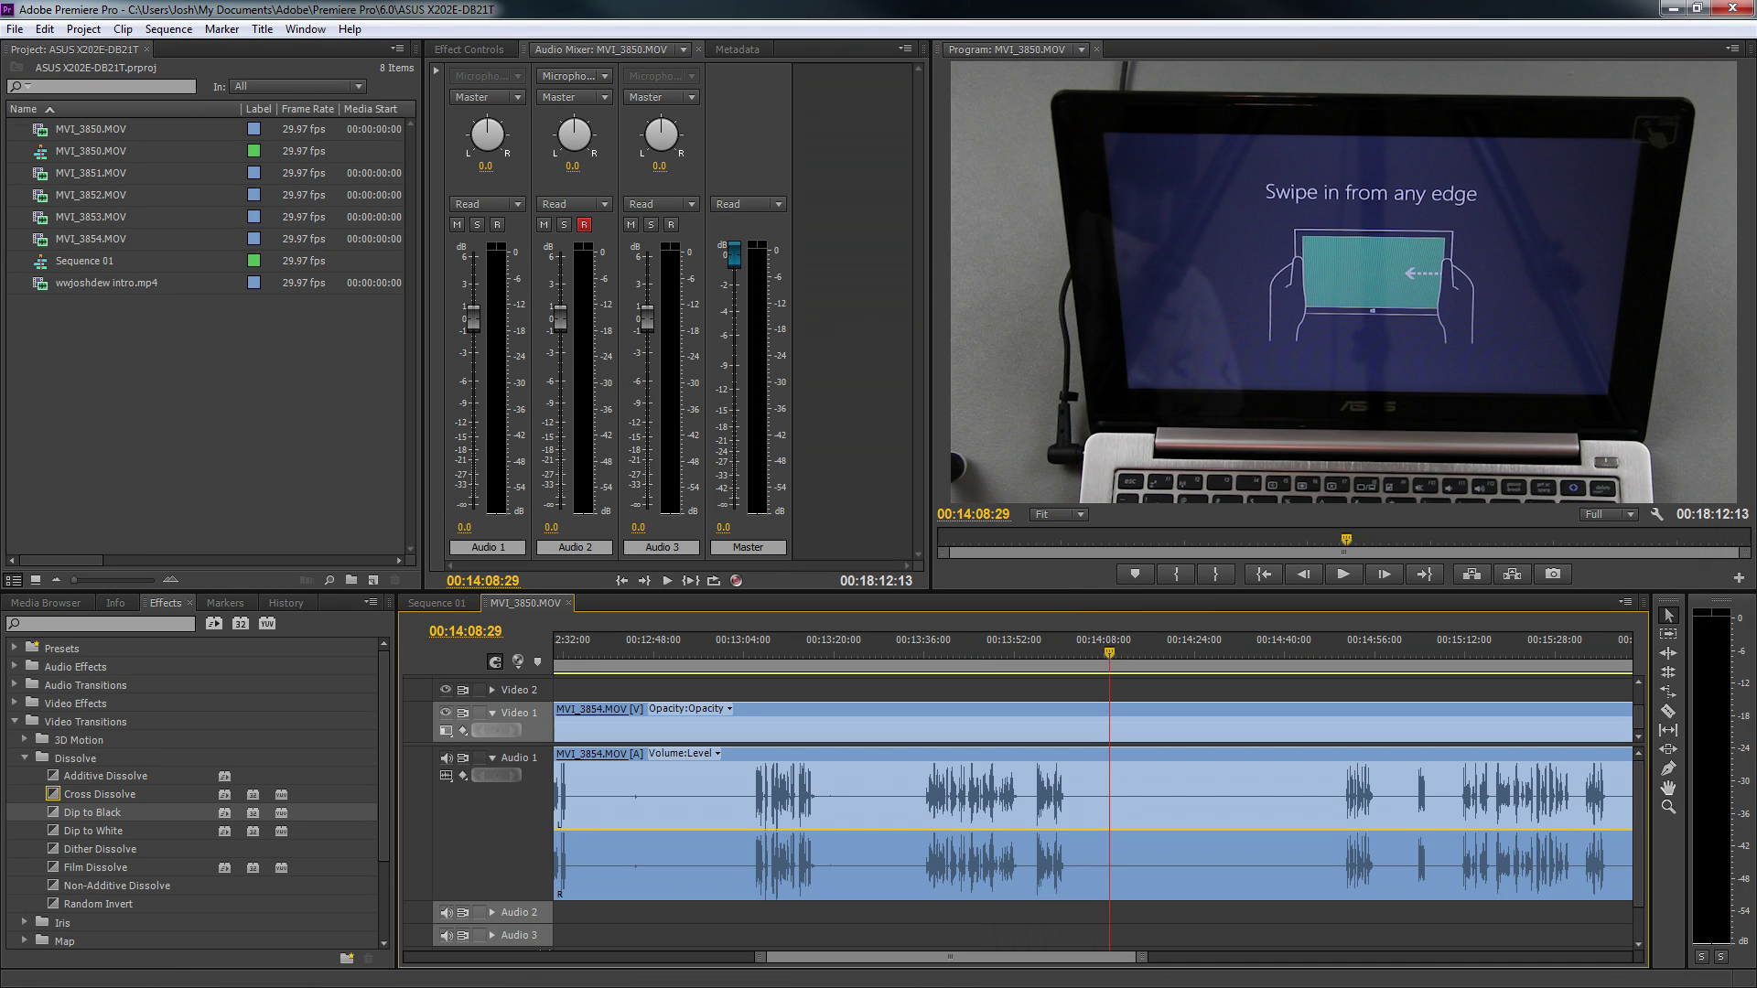
Add the MP3 file 1 from the ASUS X202E-DB21T folder to the Audio 2 track at 00:14:08:29 in Premiere Pro
key("alt+Tab")
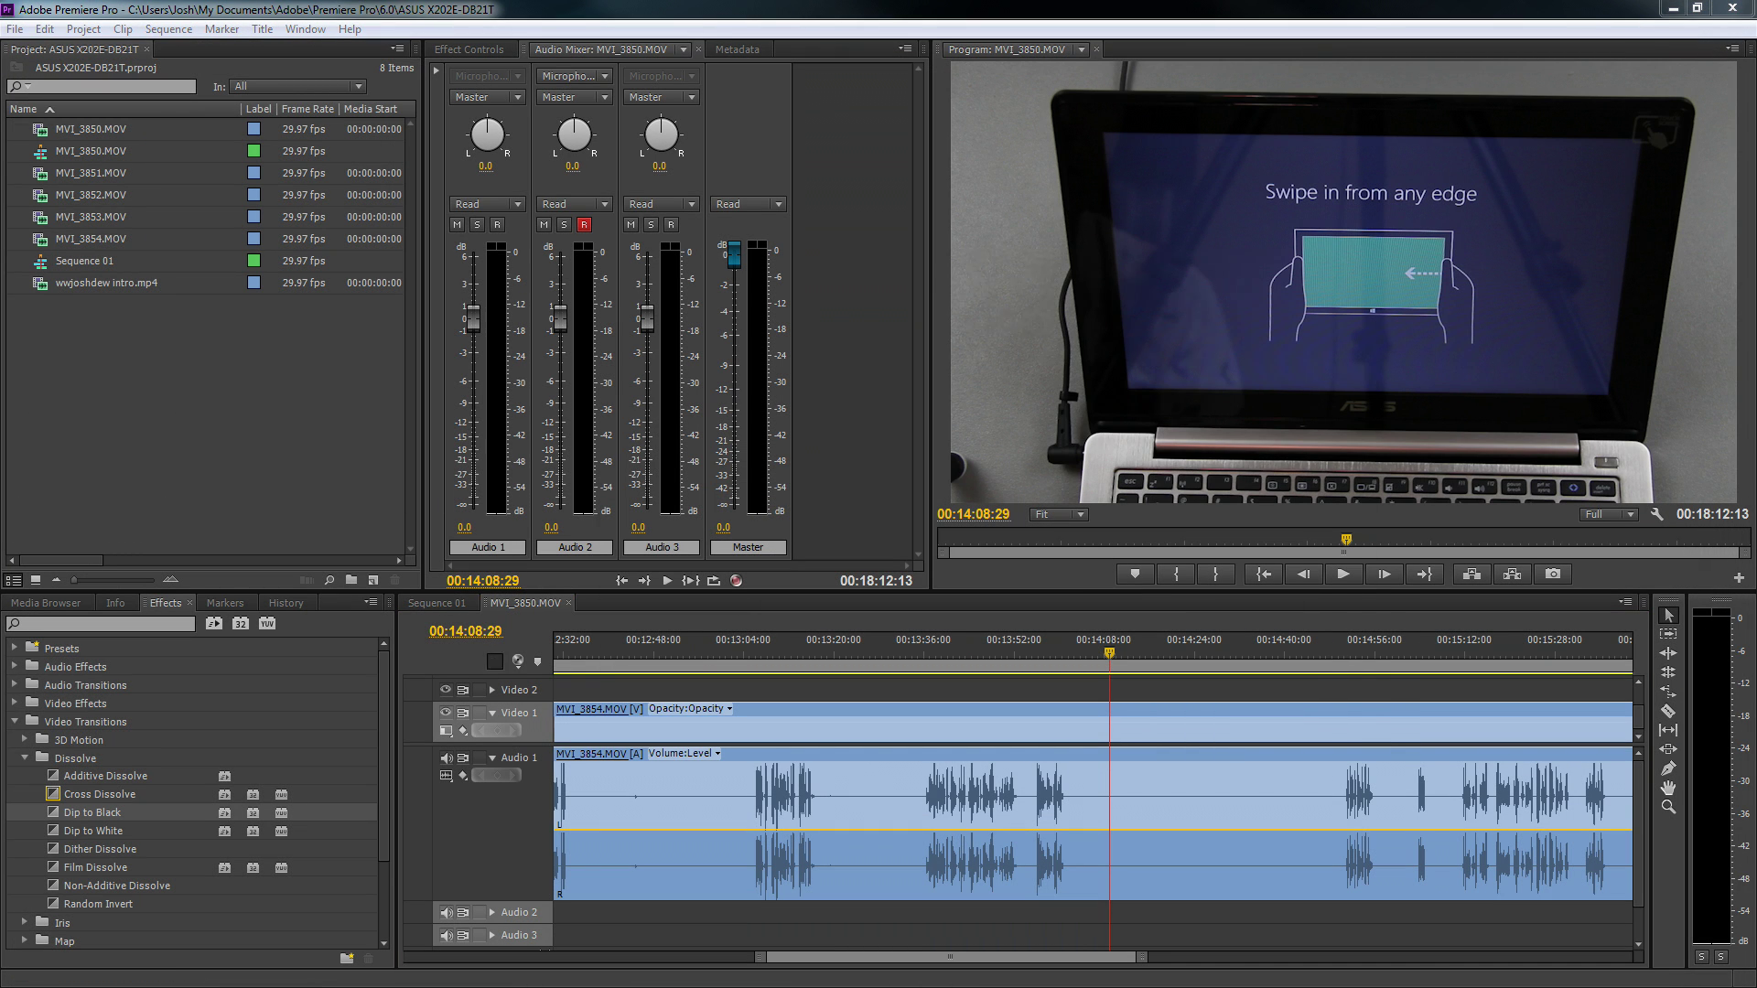
left_click(789, 370)
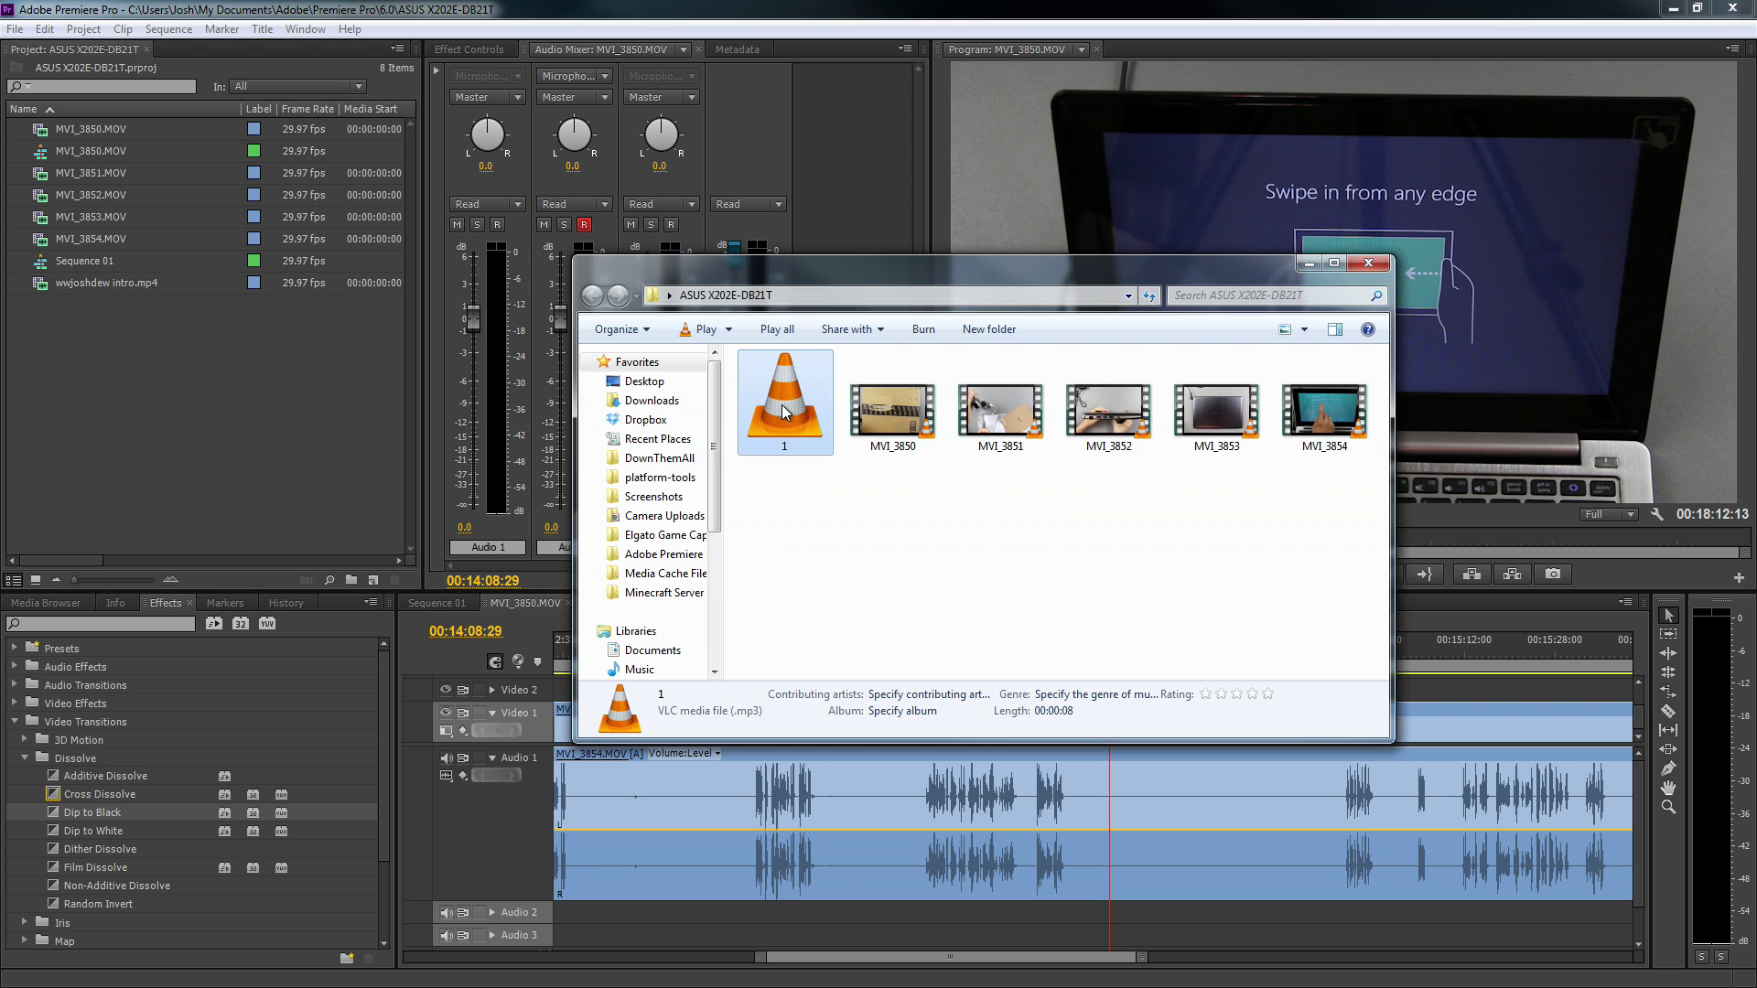
left_click_drag(784, 412, 1130, 913)
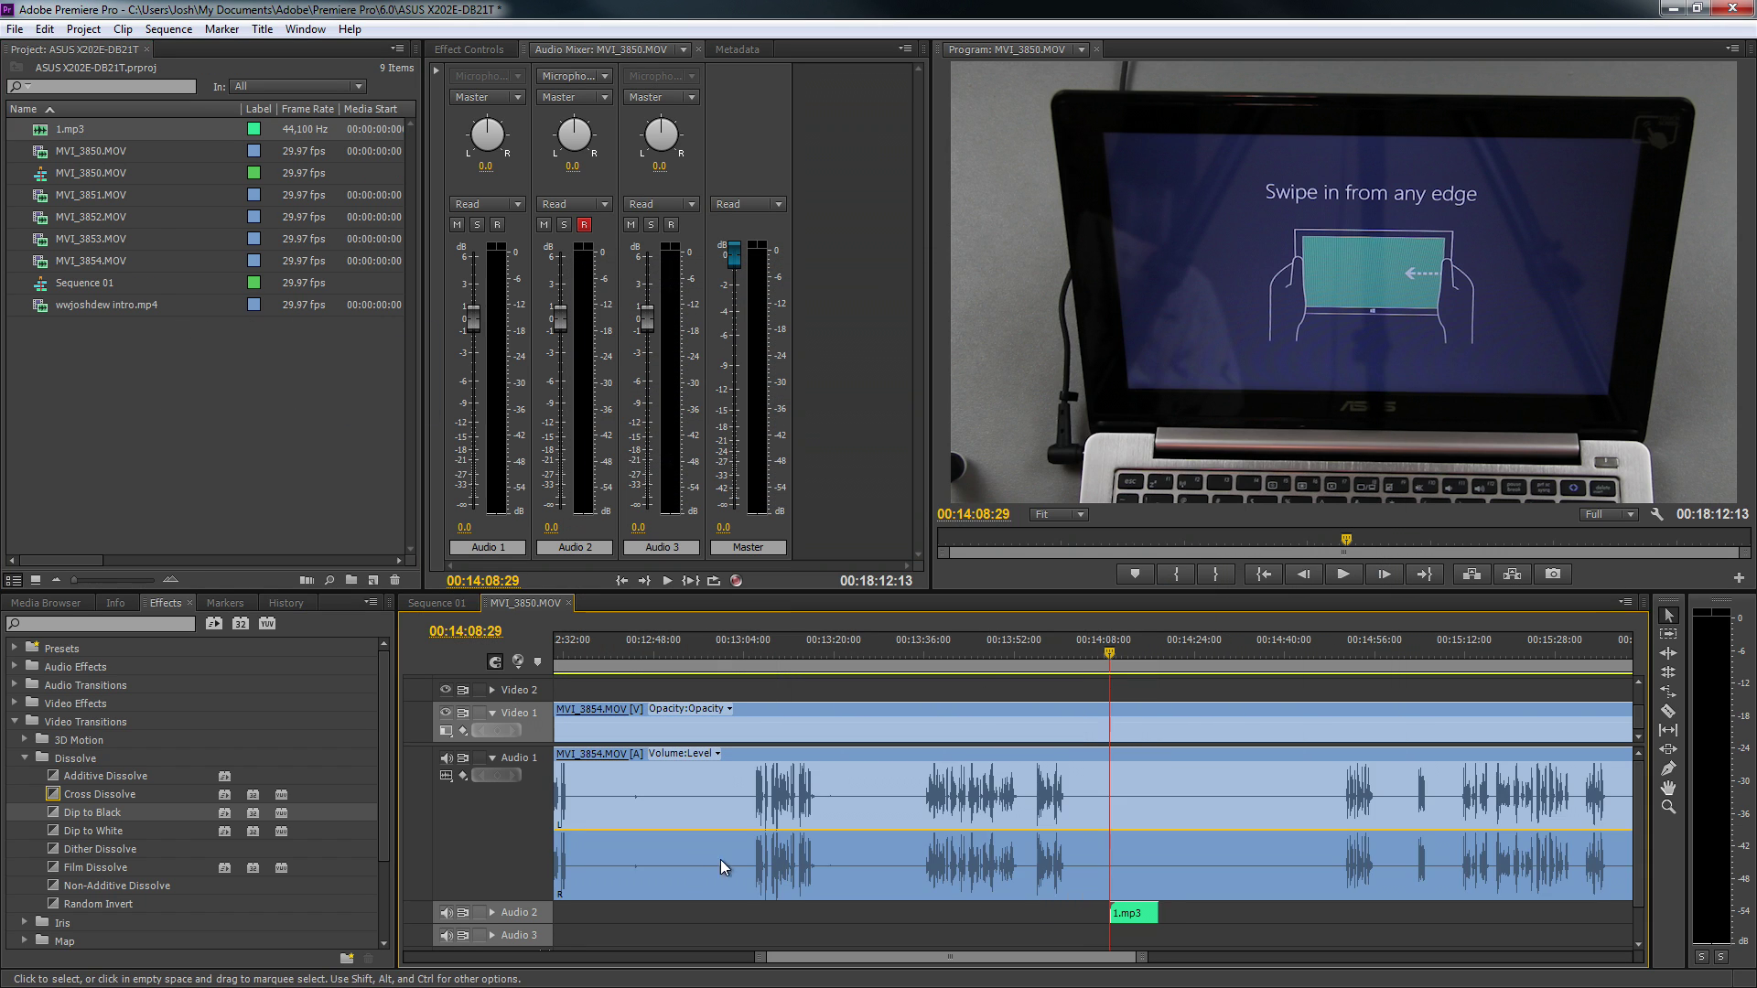
Reduce the Audio 1 track's height, expand Audio 2, and set the playhead at 00:14:09:05 on the voice-over clip
left_click_drag(520, 902, 516, 800)
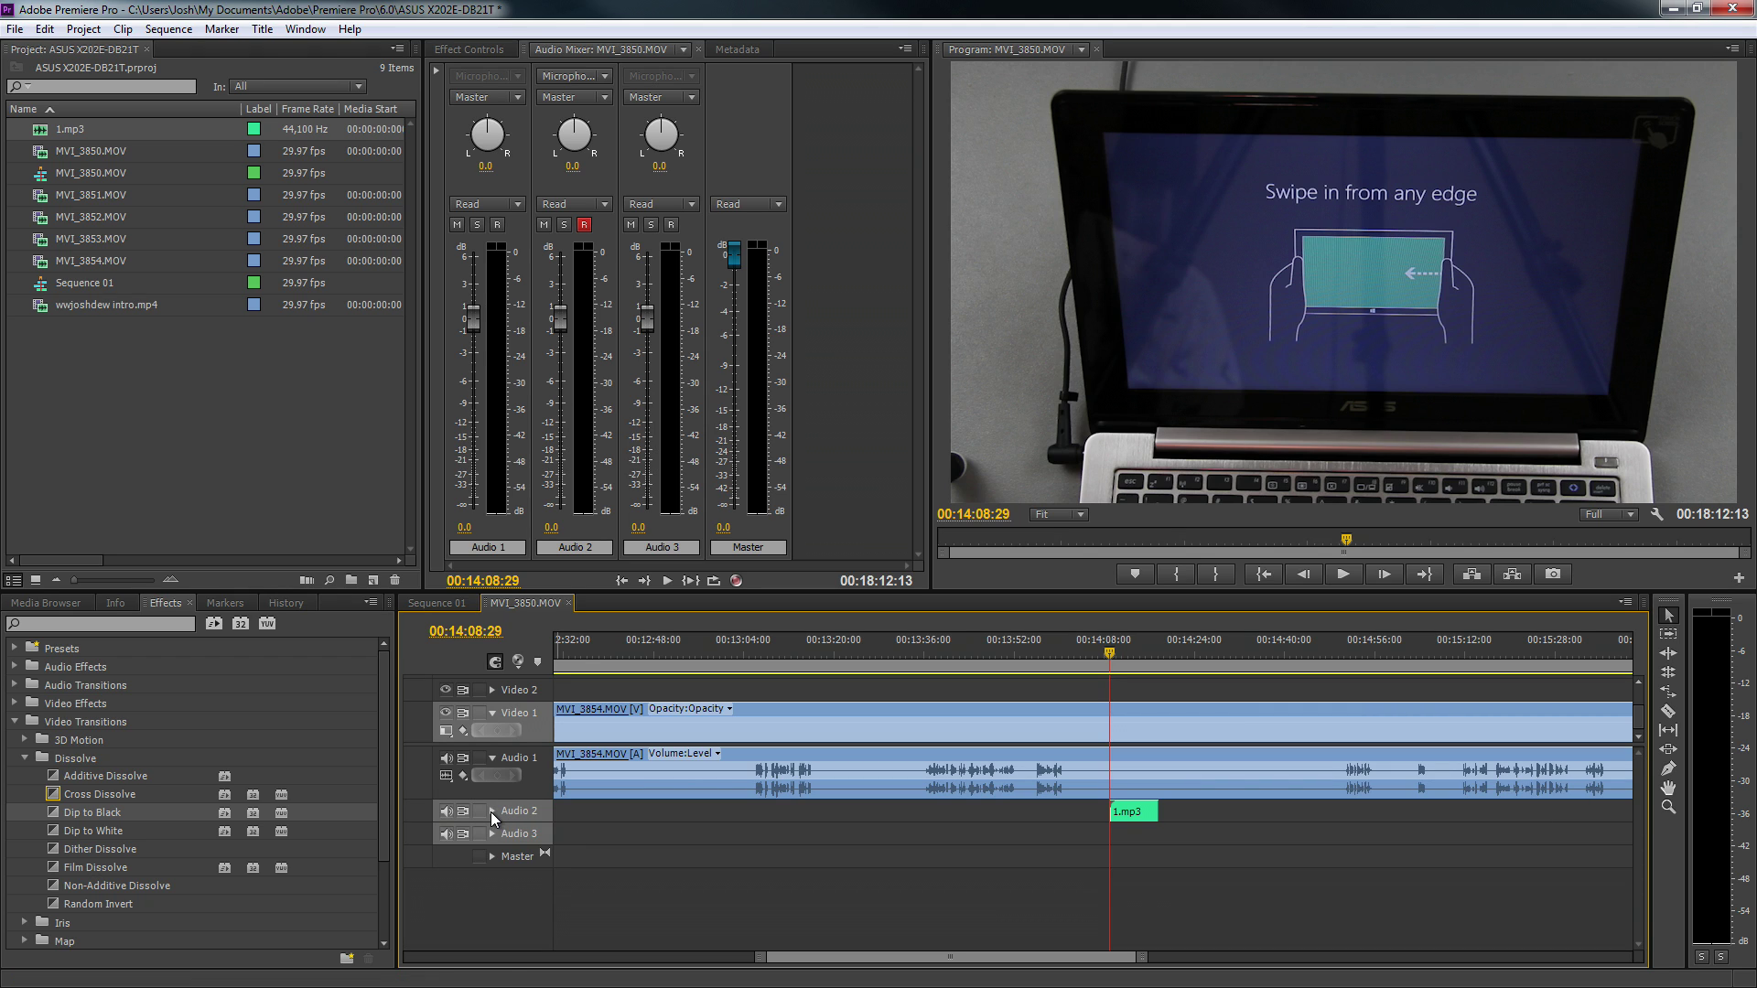
left_click(493, 811)
left_click(1109, 652)
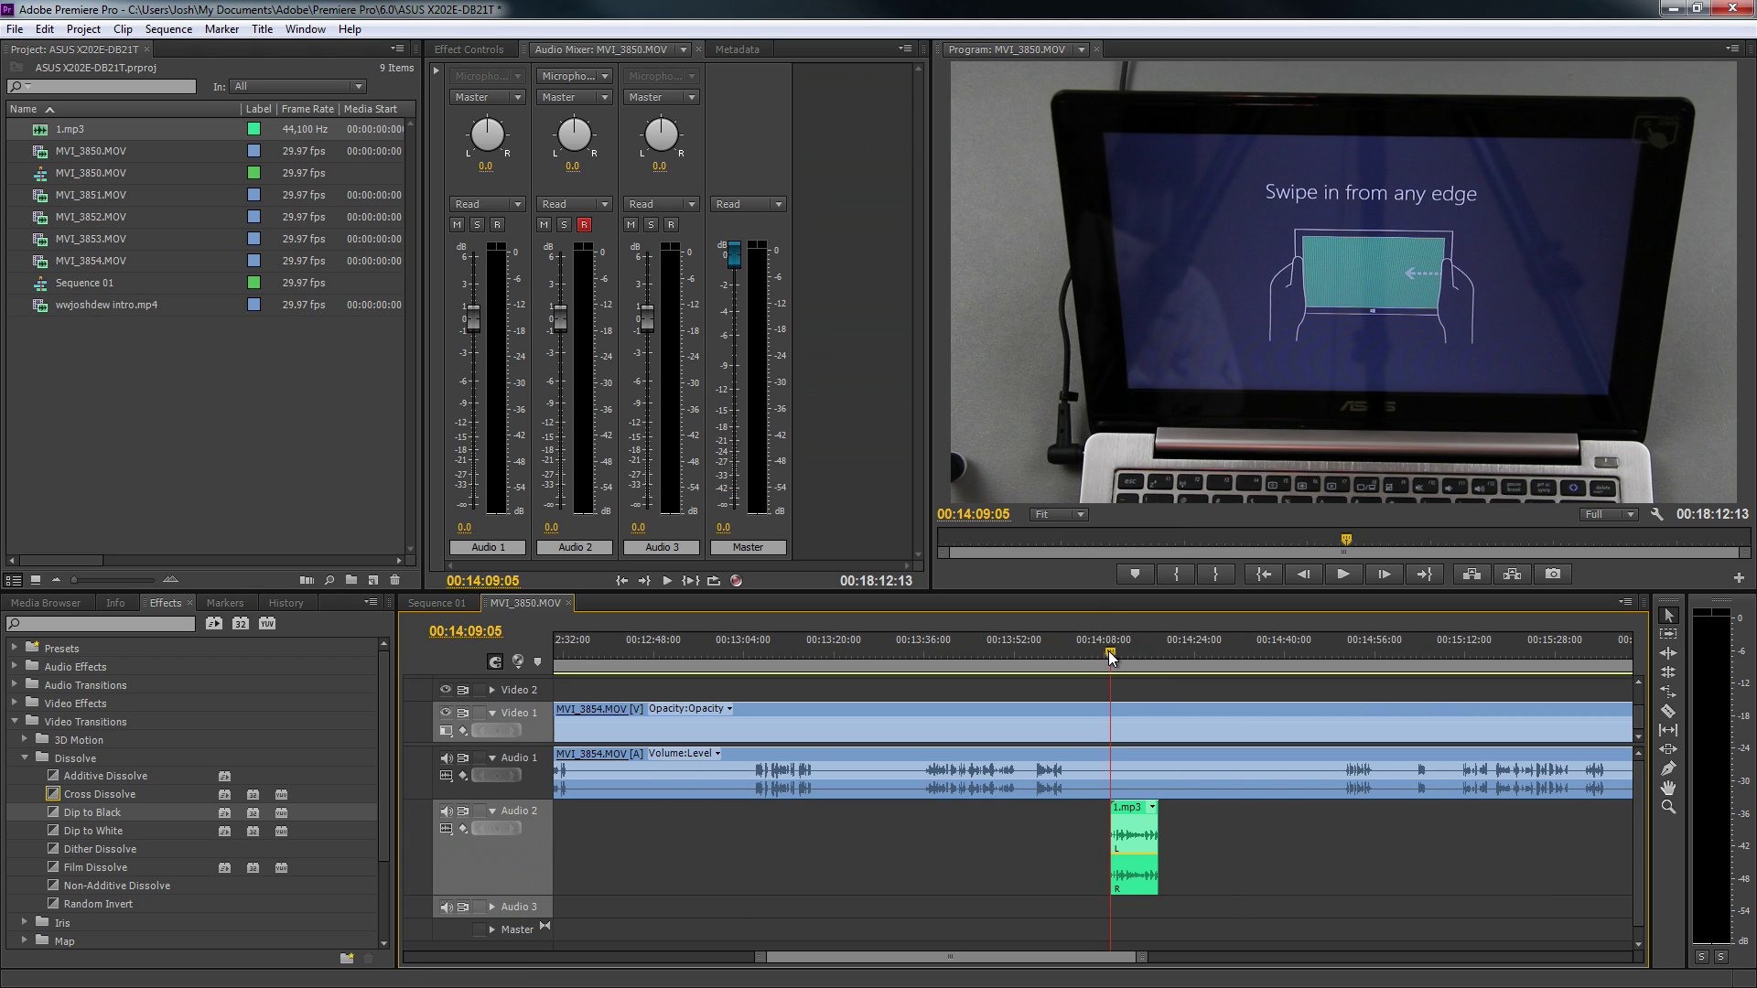
Play the voice-over clip on the Audio 2 track, and scrub through its opening to 00:14:09:19
key("space")
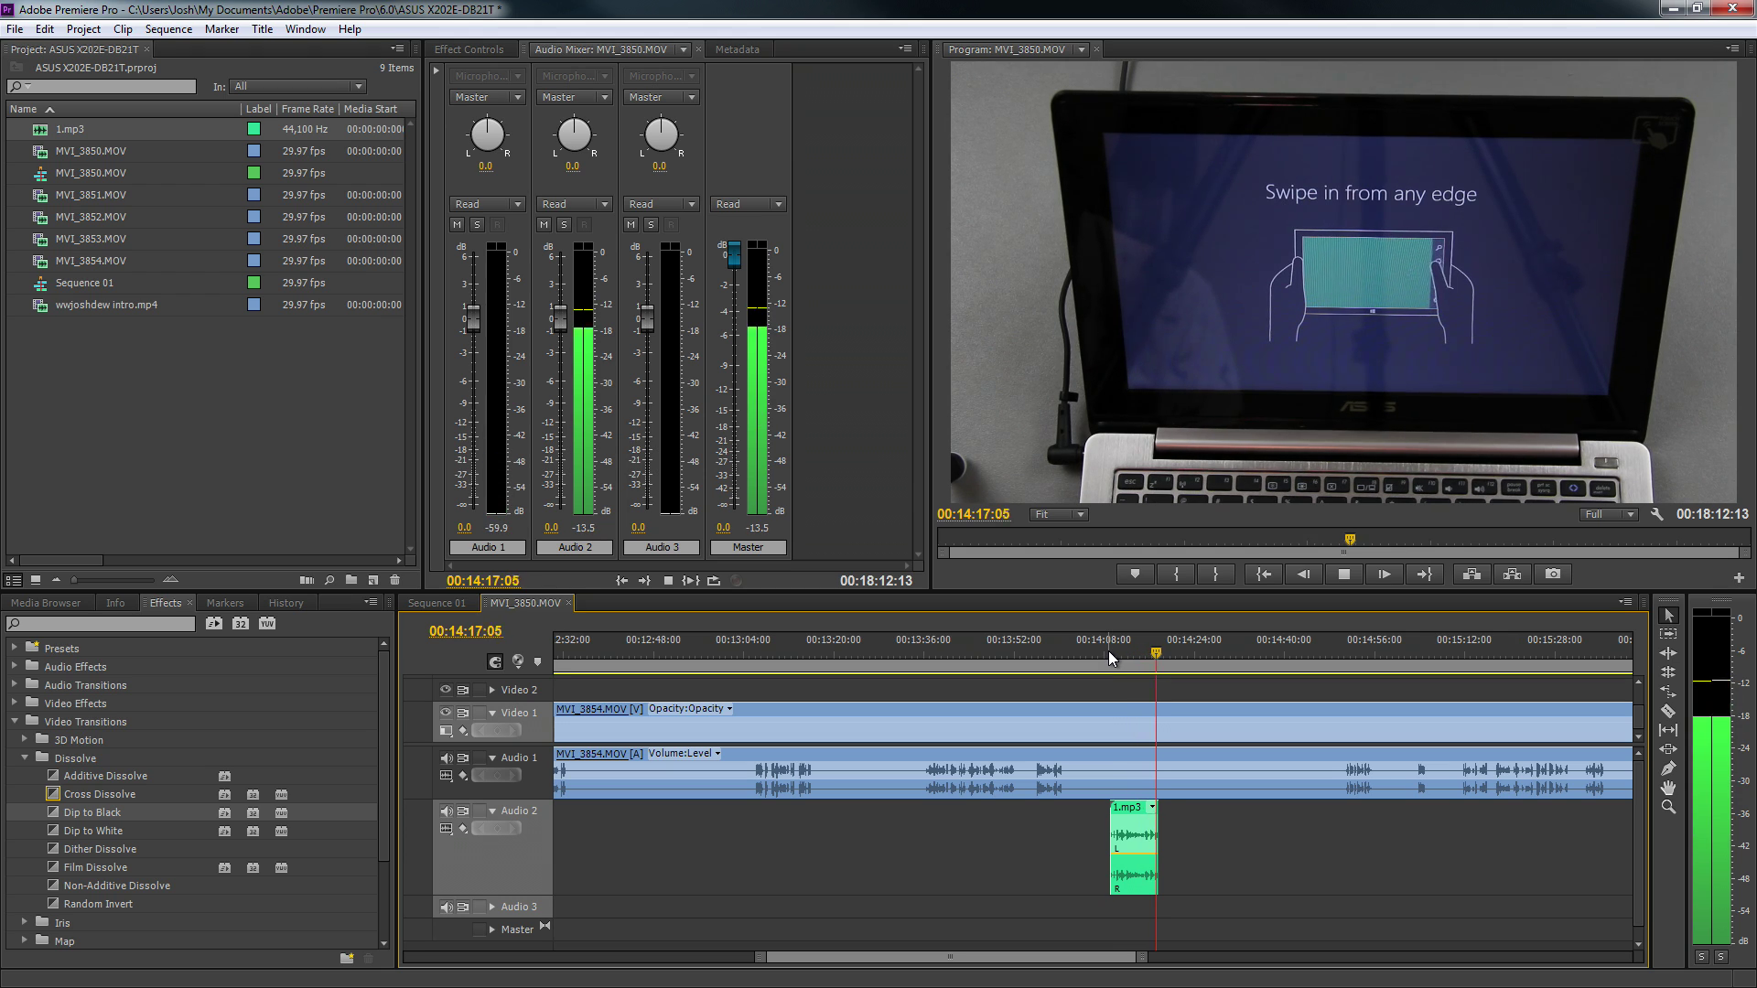
key("space")
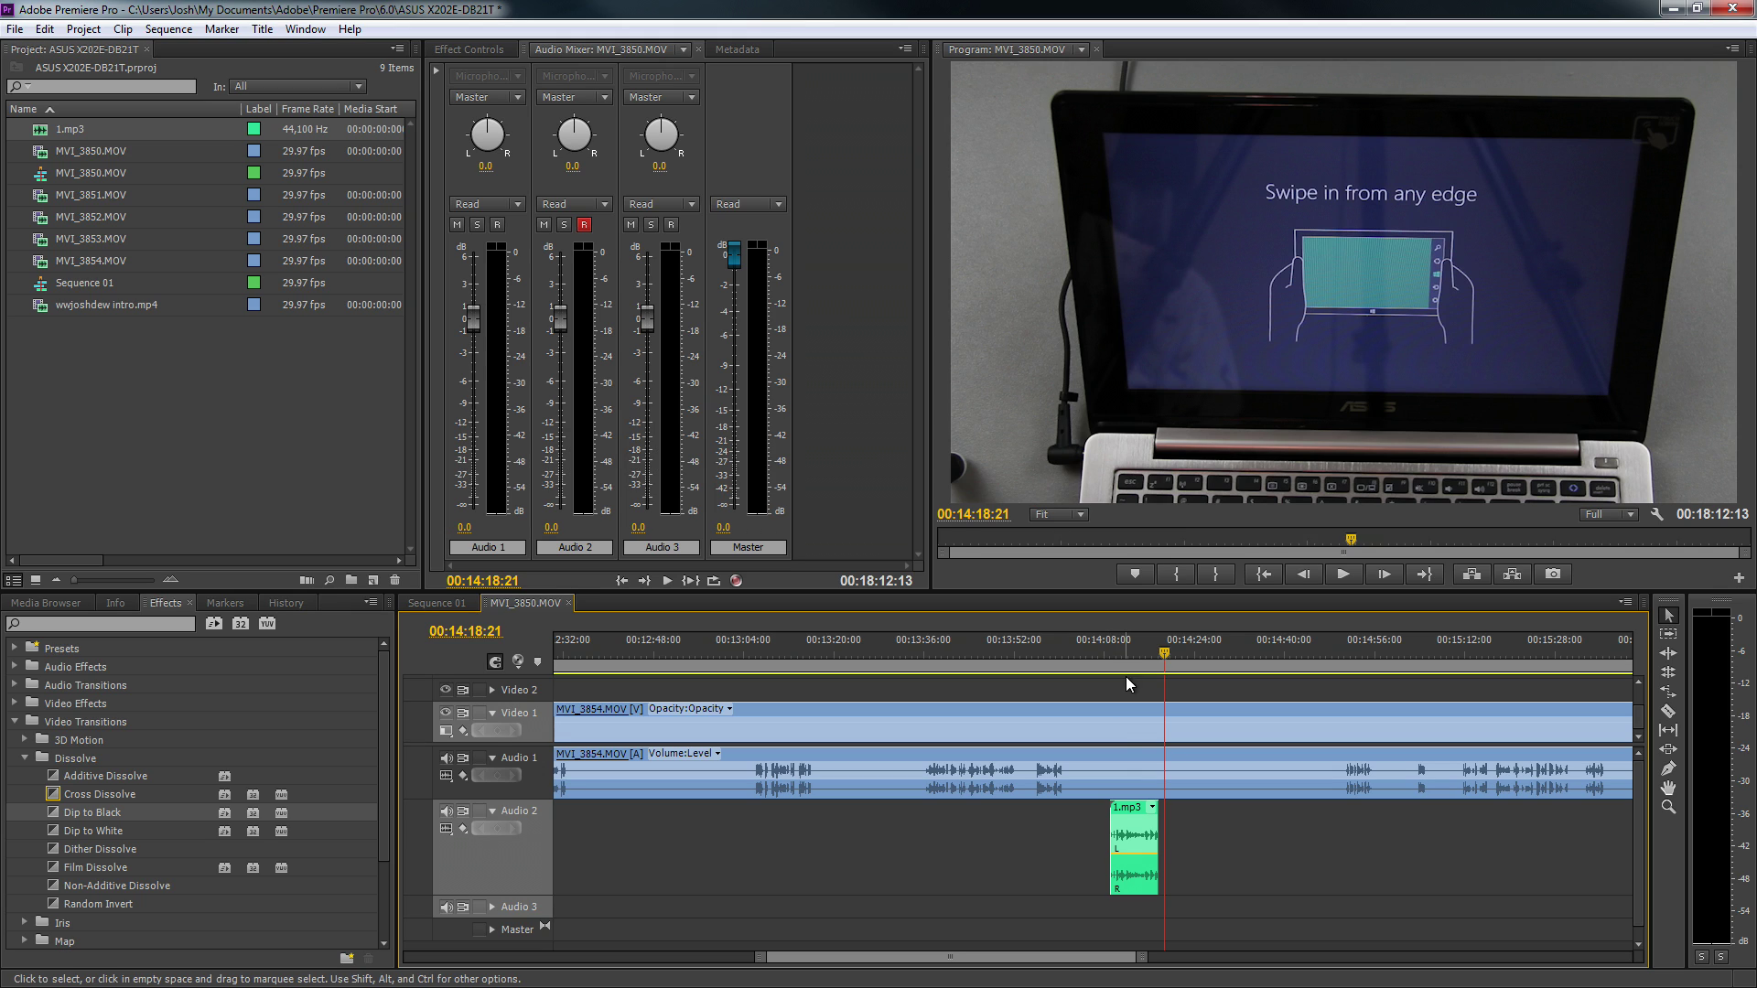
left_click(1125, 828)
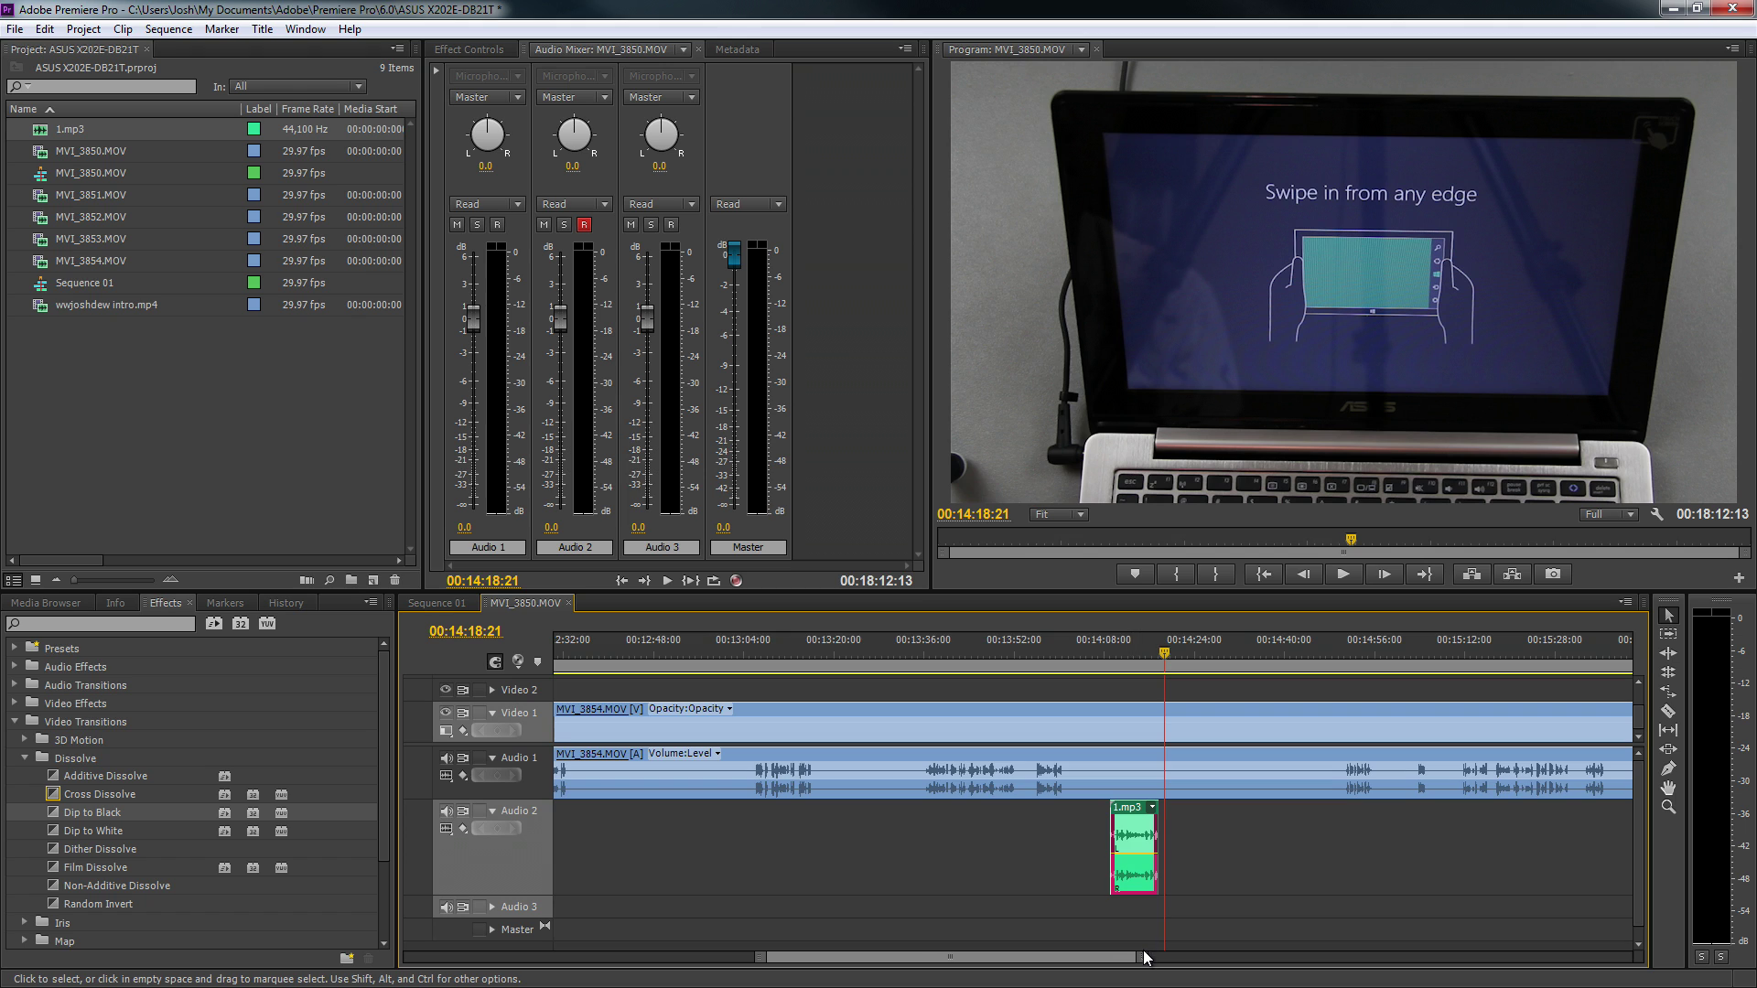
left_click_drag(1140, 957, 964, 960)
left_click(1008, 664)
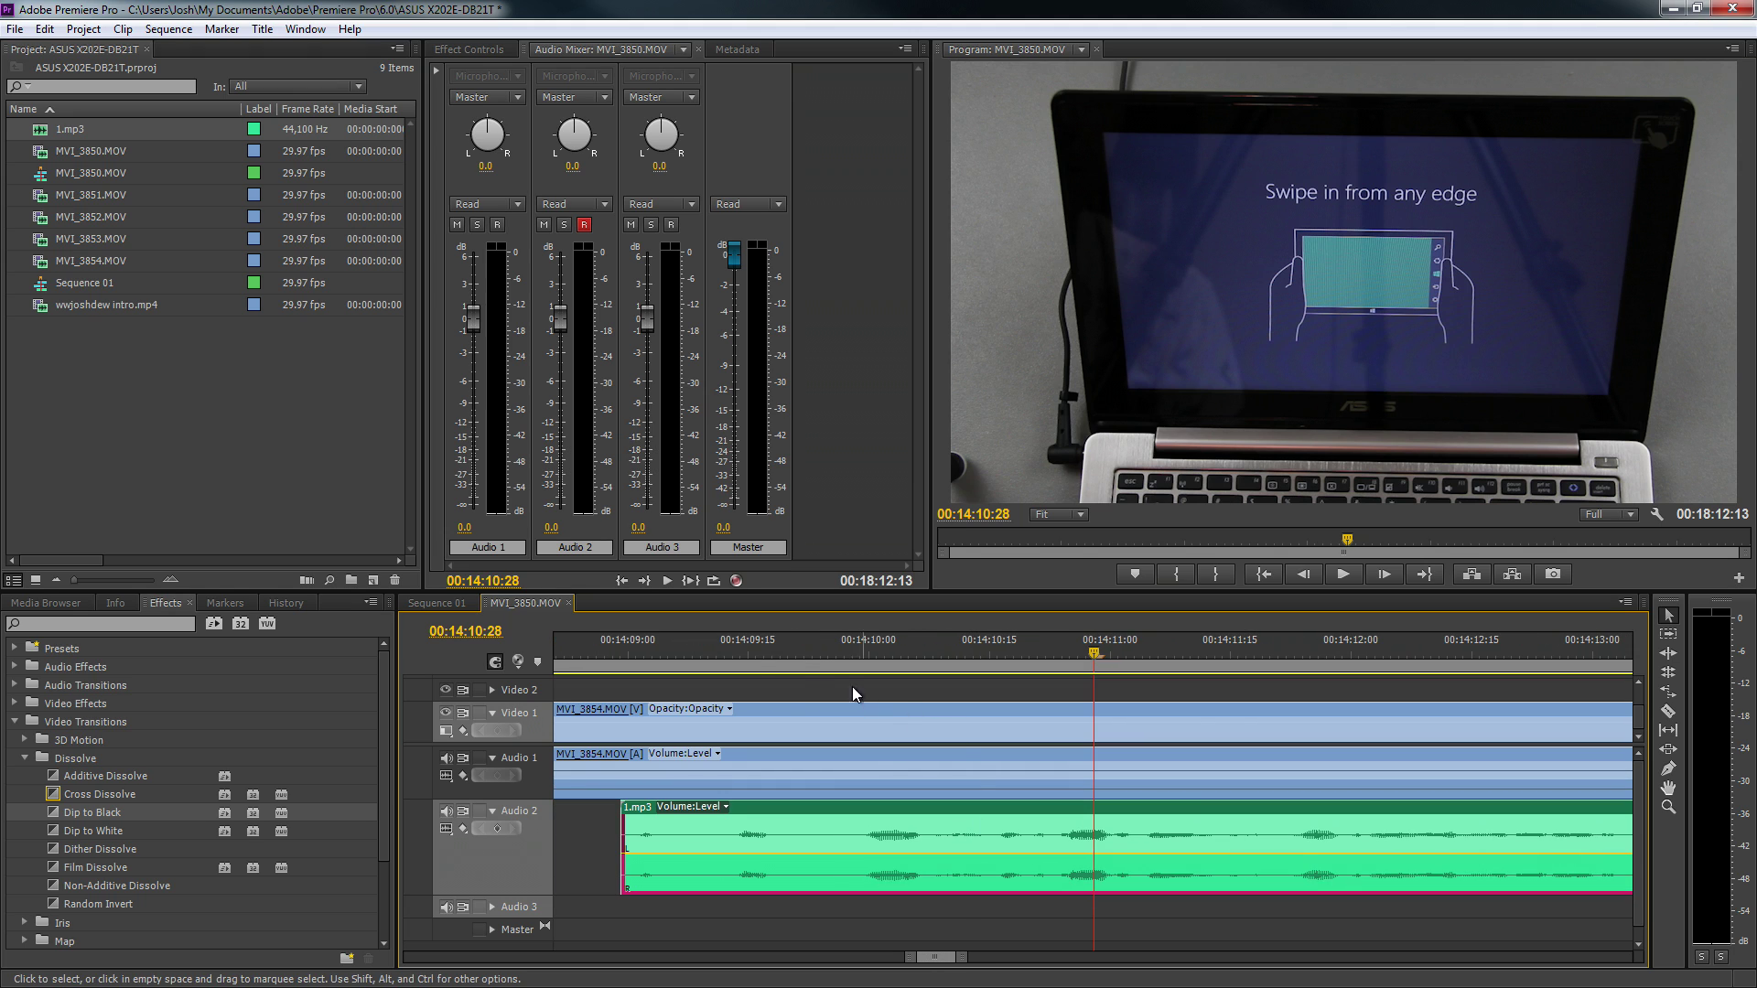
mouse_move(772, 659)
left_mouse_down()
mouse_move(851, 673)
mouse_move(779, 683)
left_mouse_up()
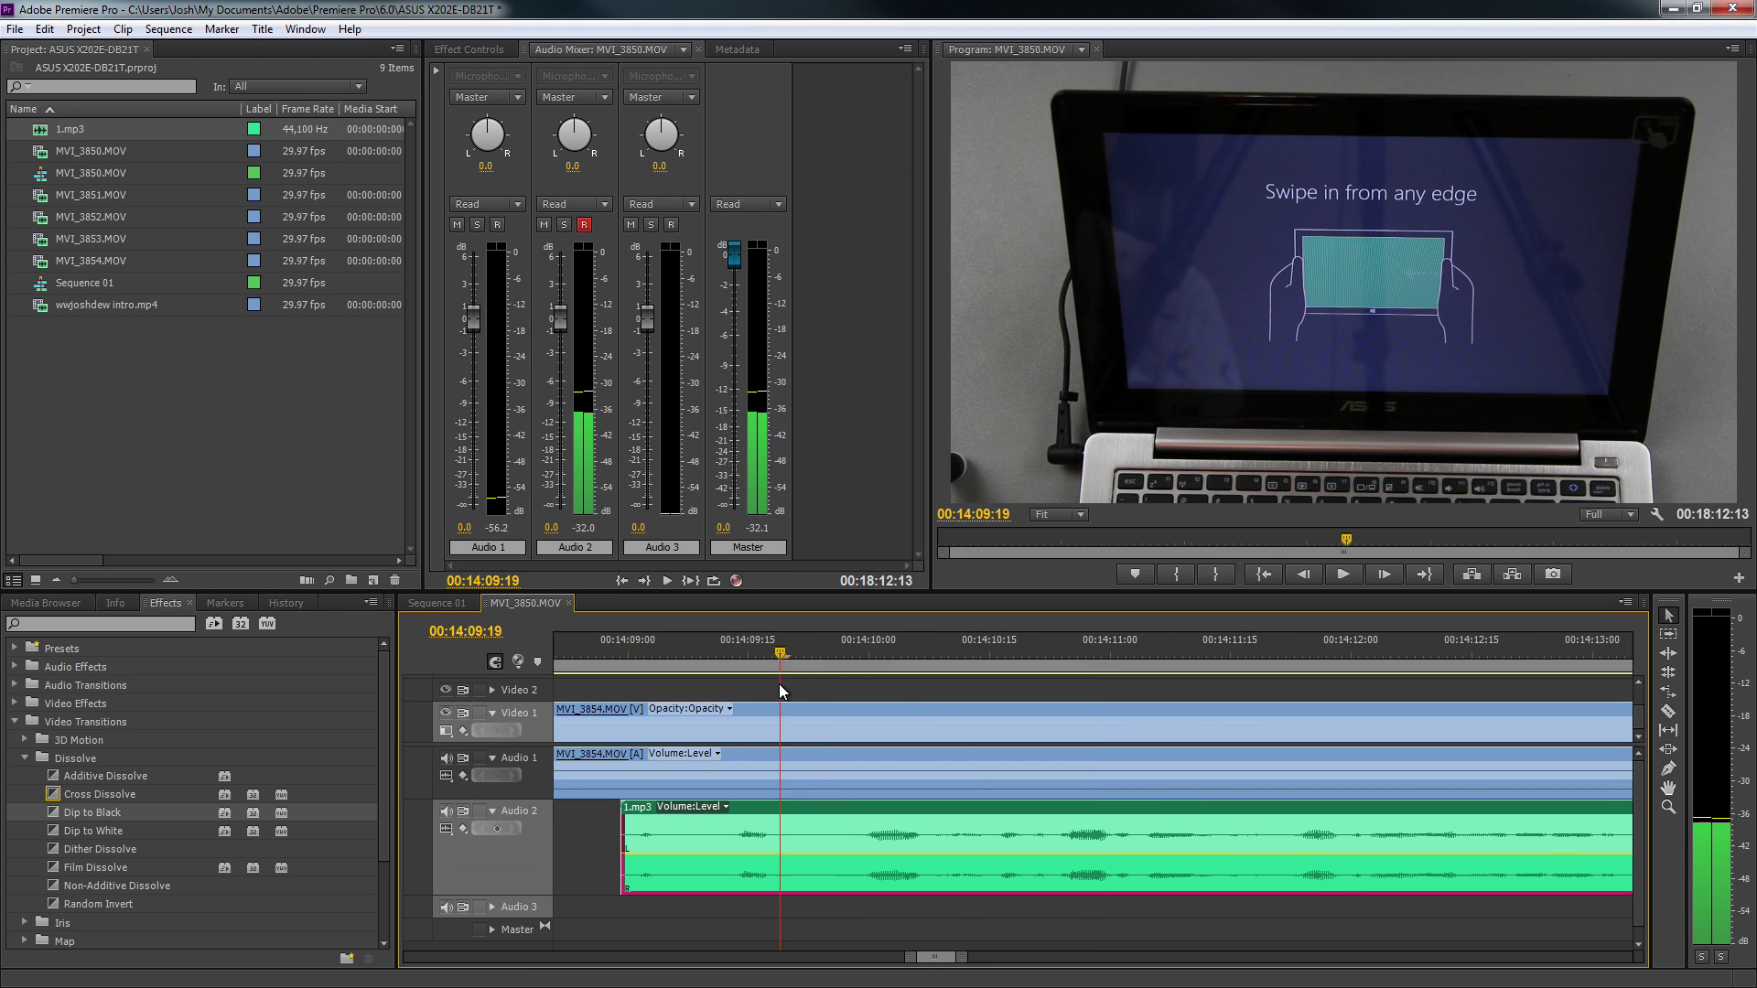
Remove the voice-over clip 1.mp3 from the Audio 2 track and from the project, keeping the project open
key("Delete")
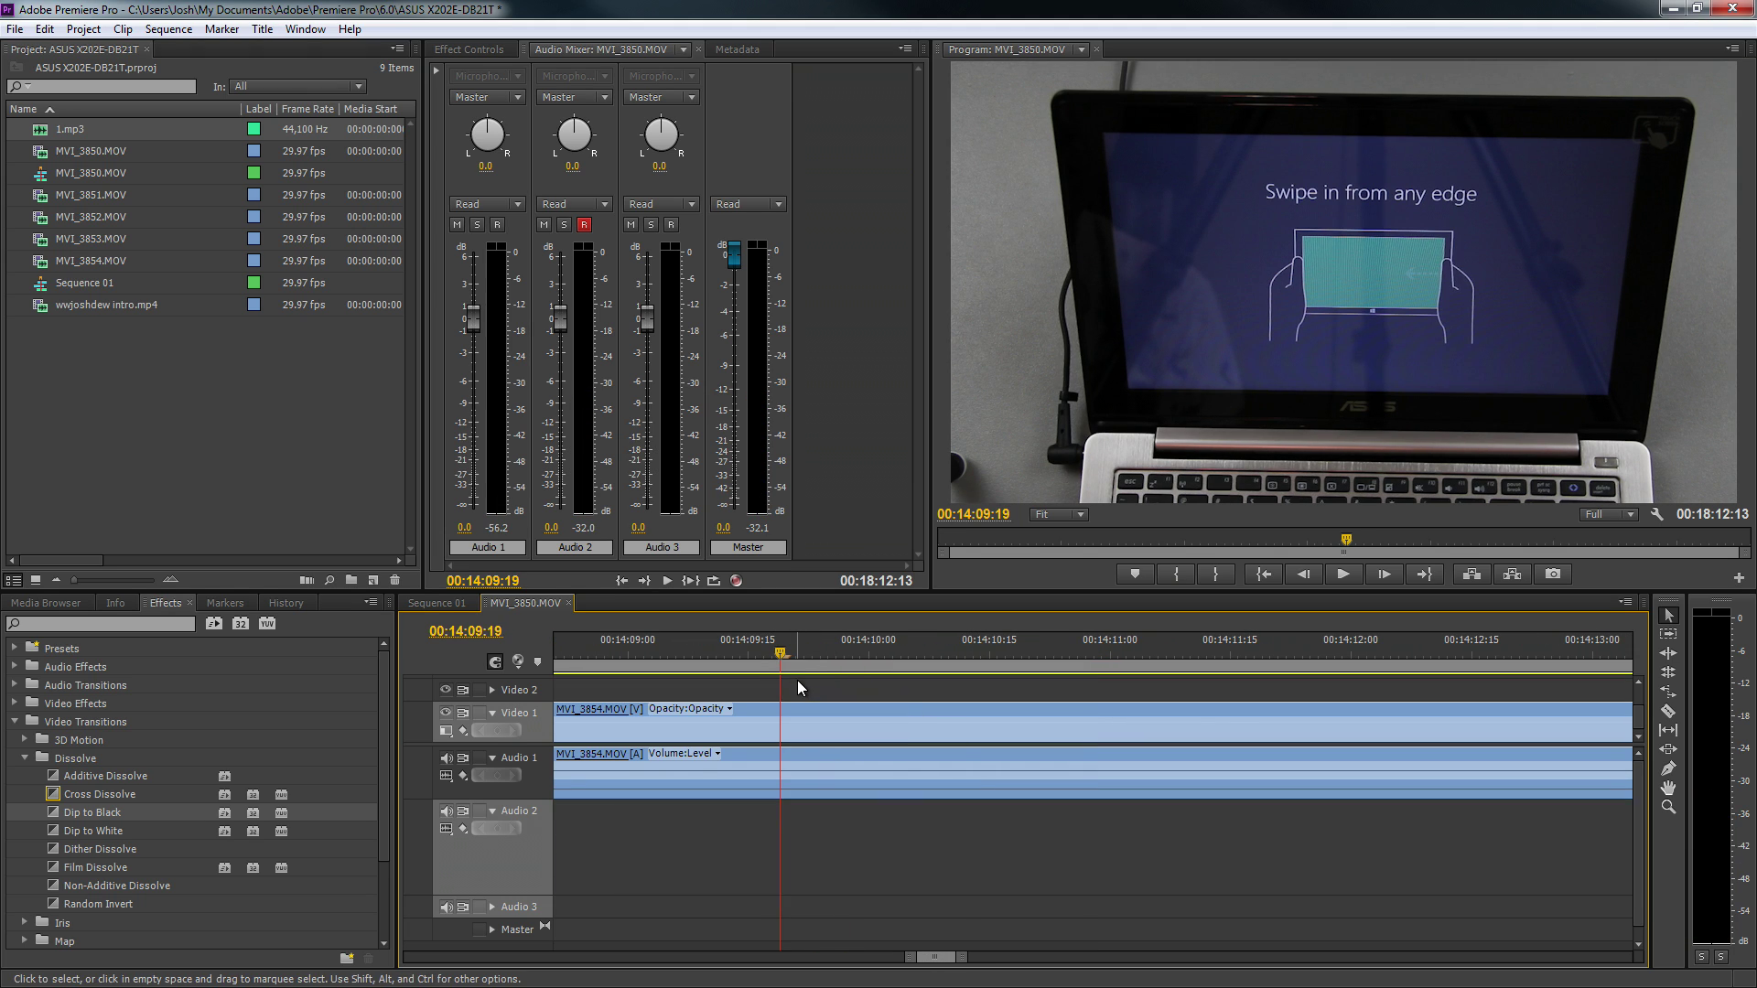
left_click(1733, 8)
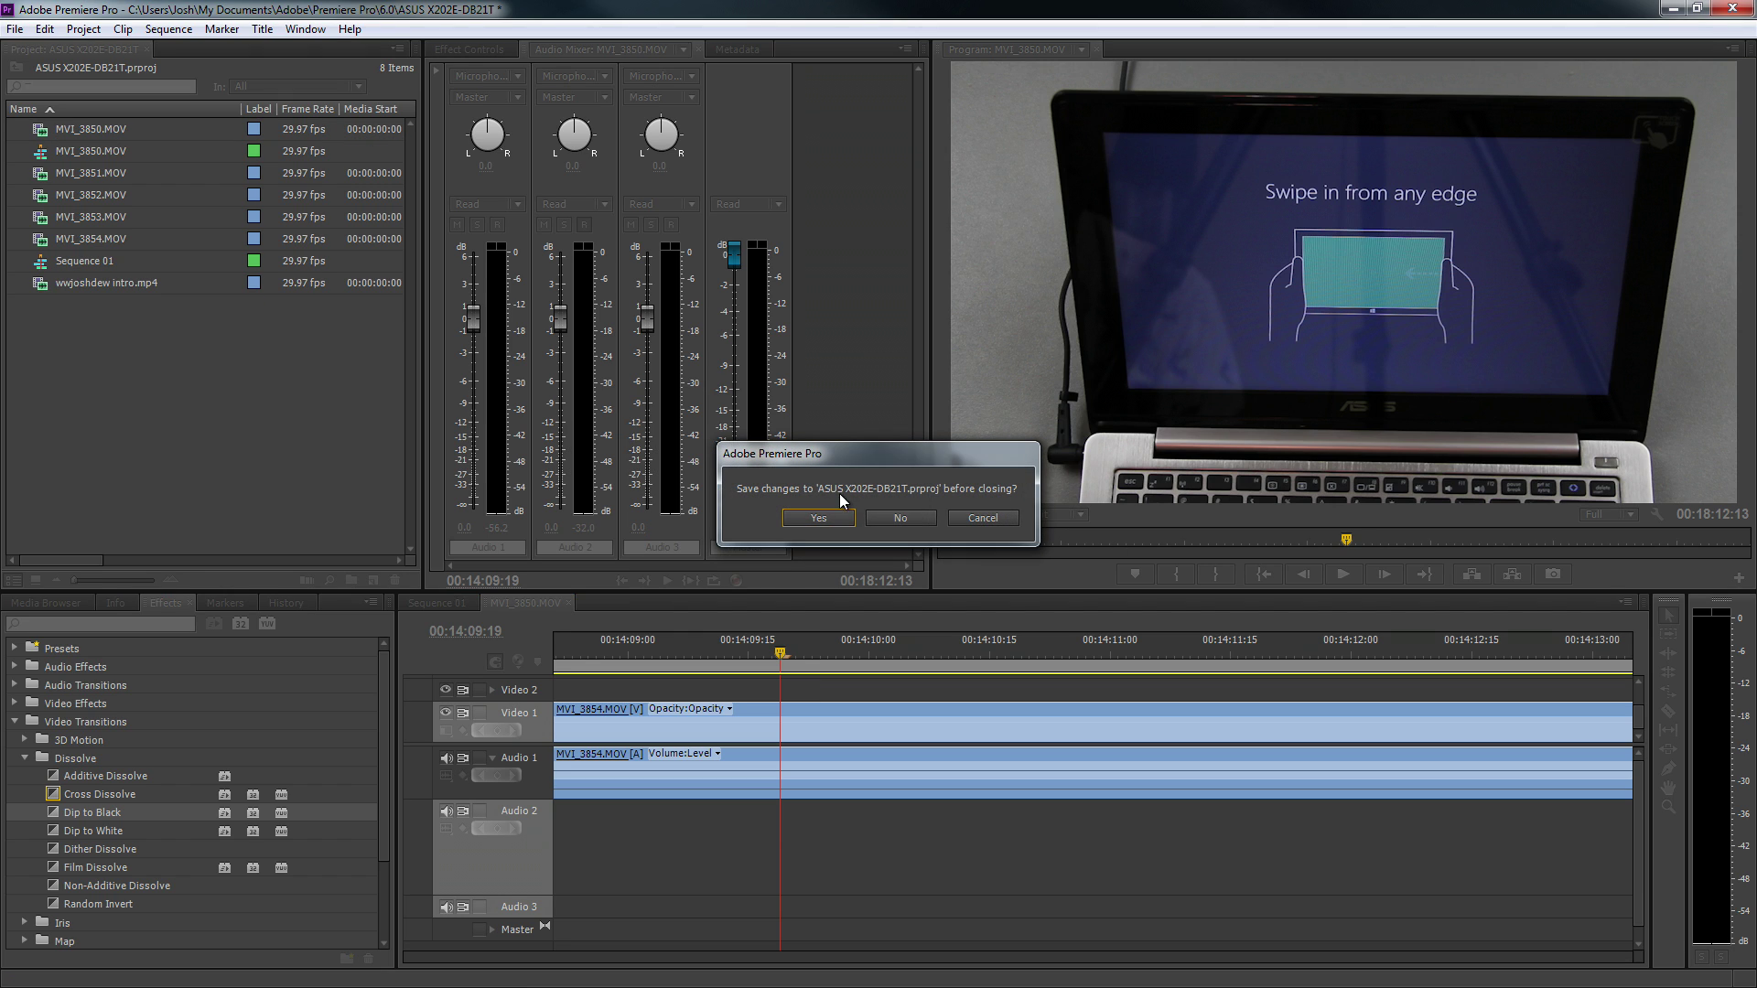
left_click(984, 518)
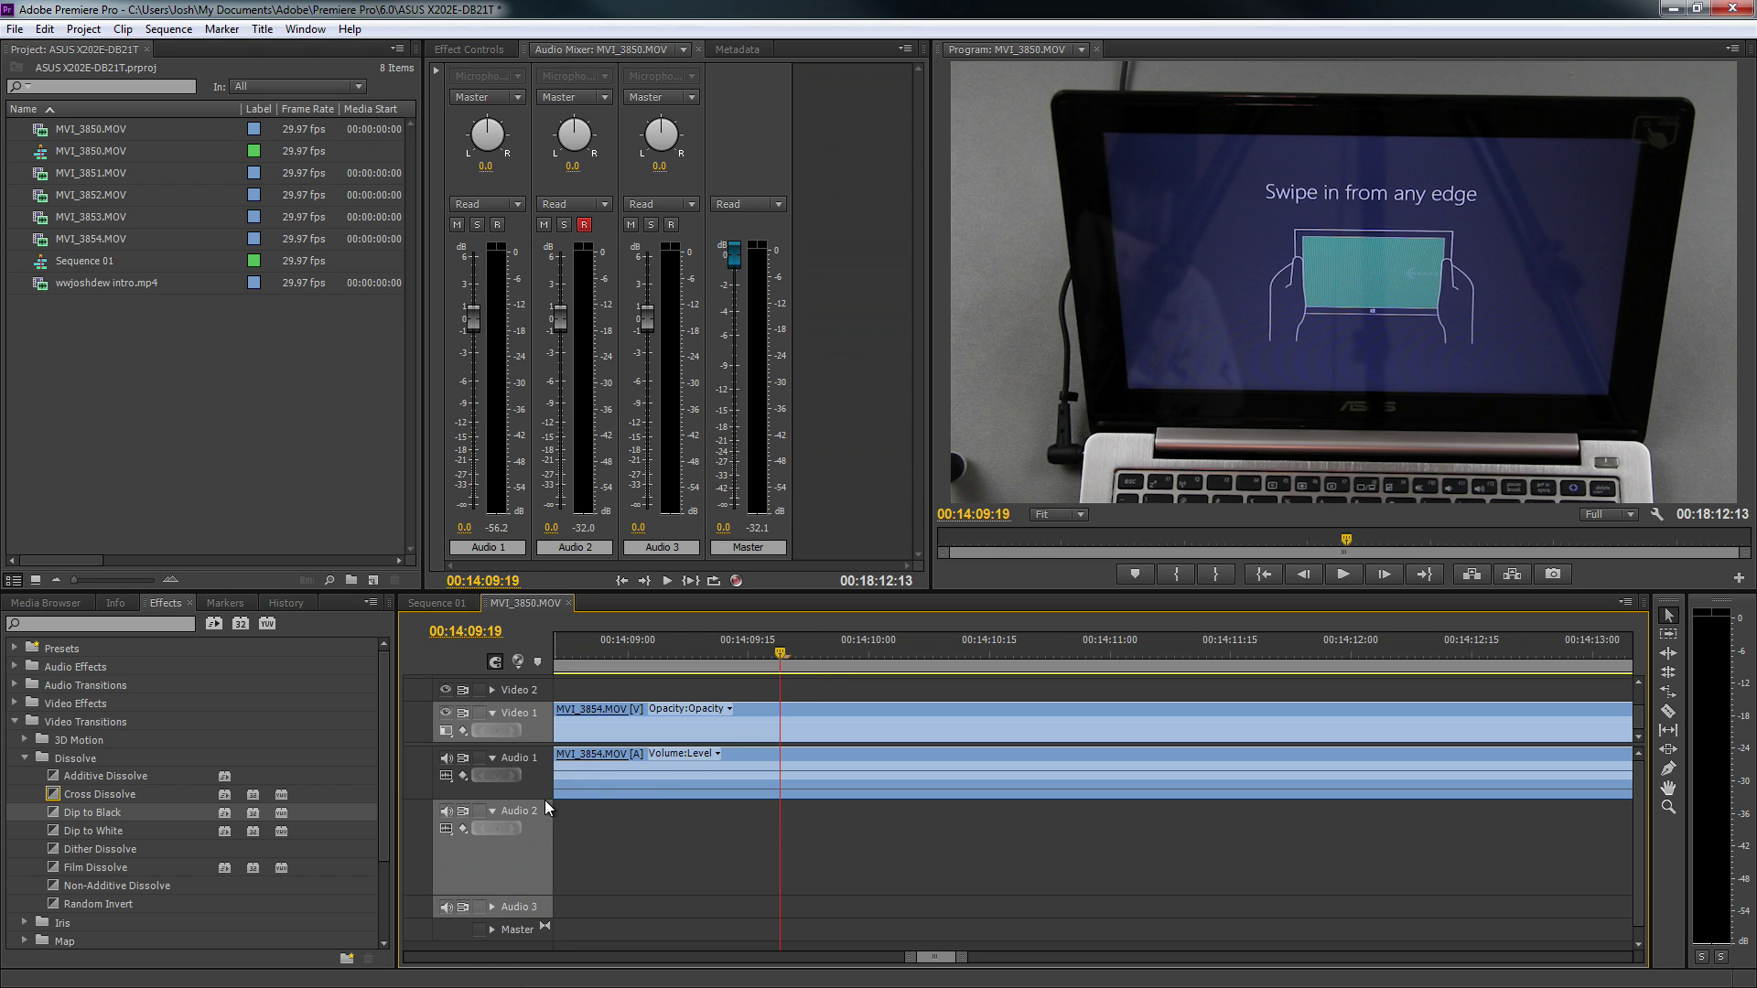
Collapse the Audio 2 track and increase the height of Audio 1, and save the project
left_click(494, 809)
left_click_drag(522, 799, 524, 900)
key("ctrl+s")
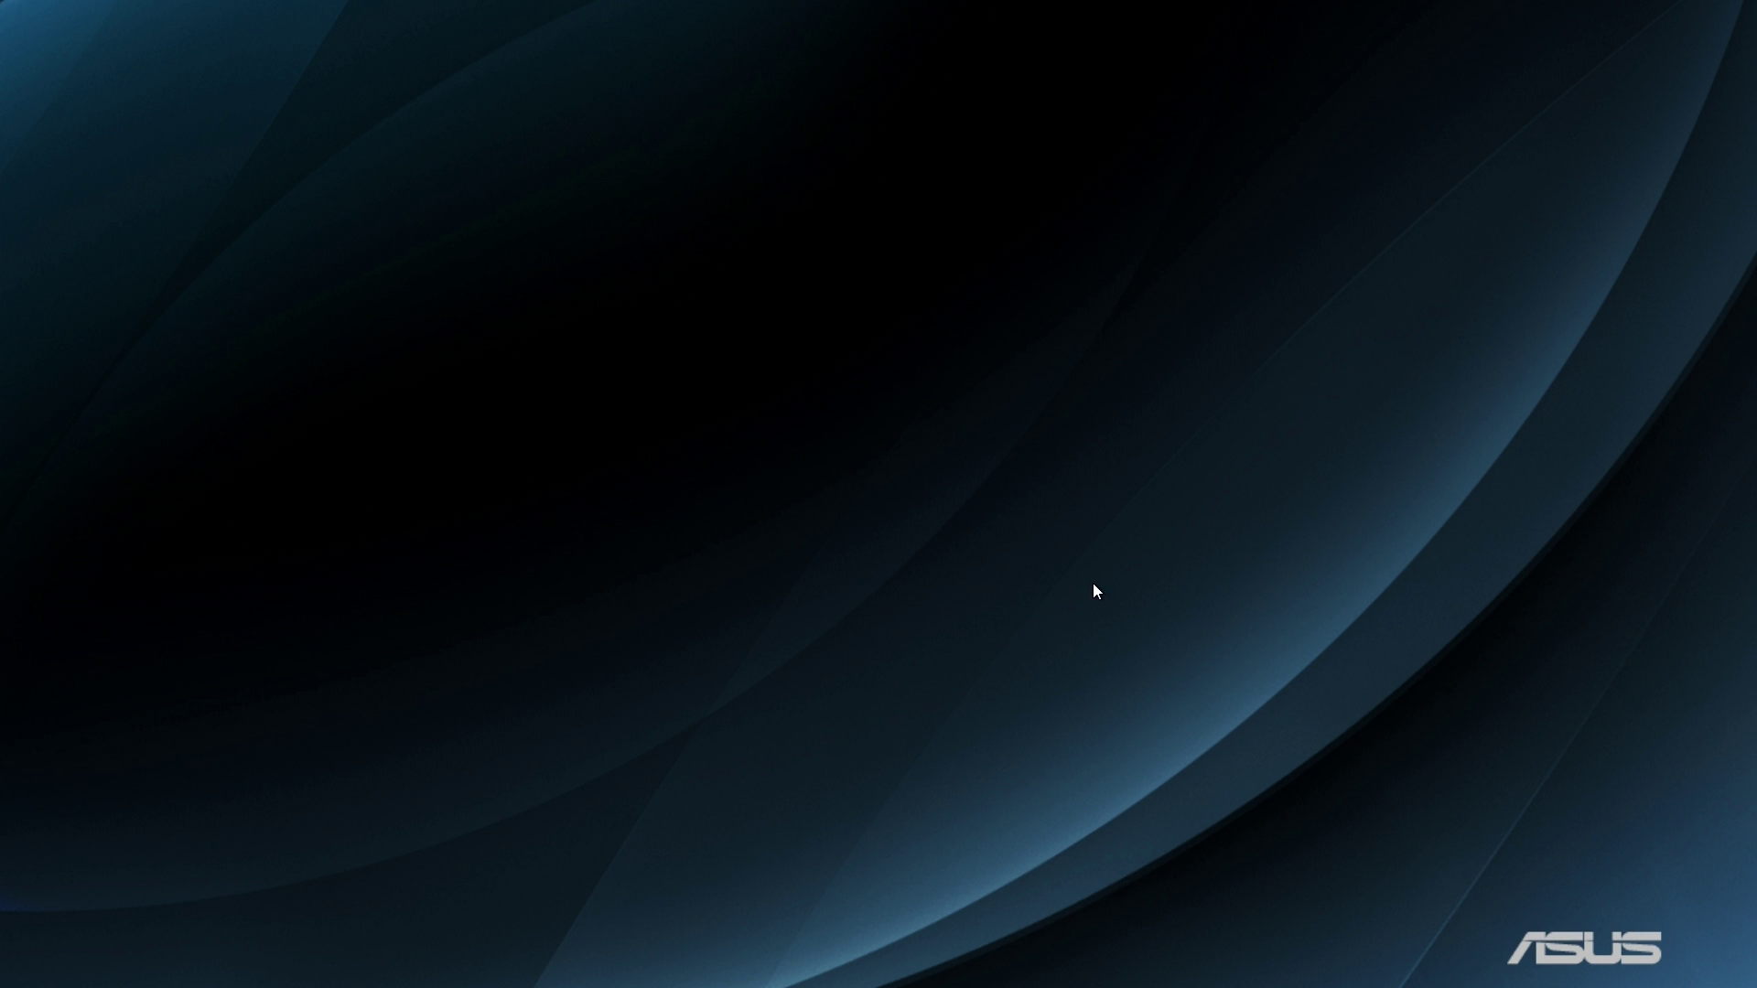
right_click(822, 330)
left_click(711, 390)
right_click(839, 513)
left_click(783, 416)
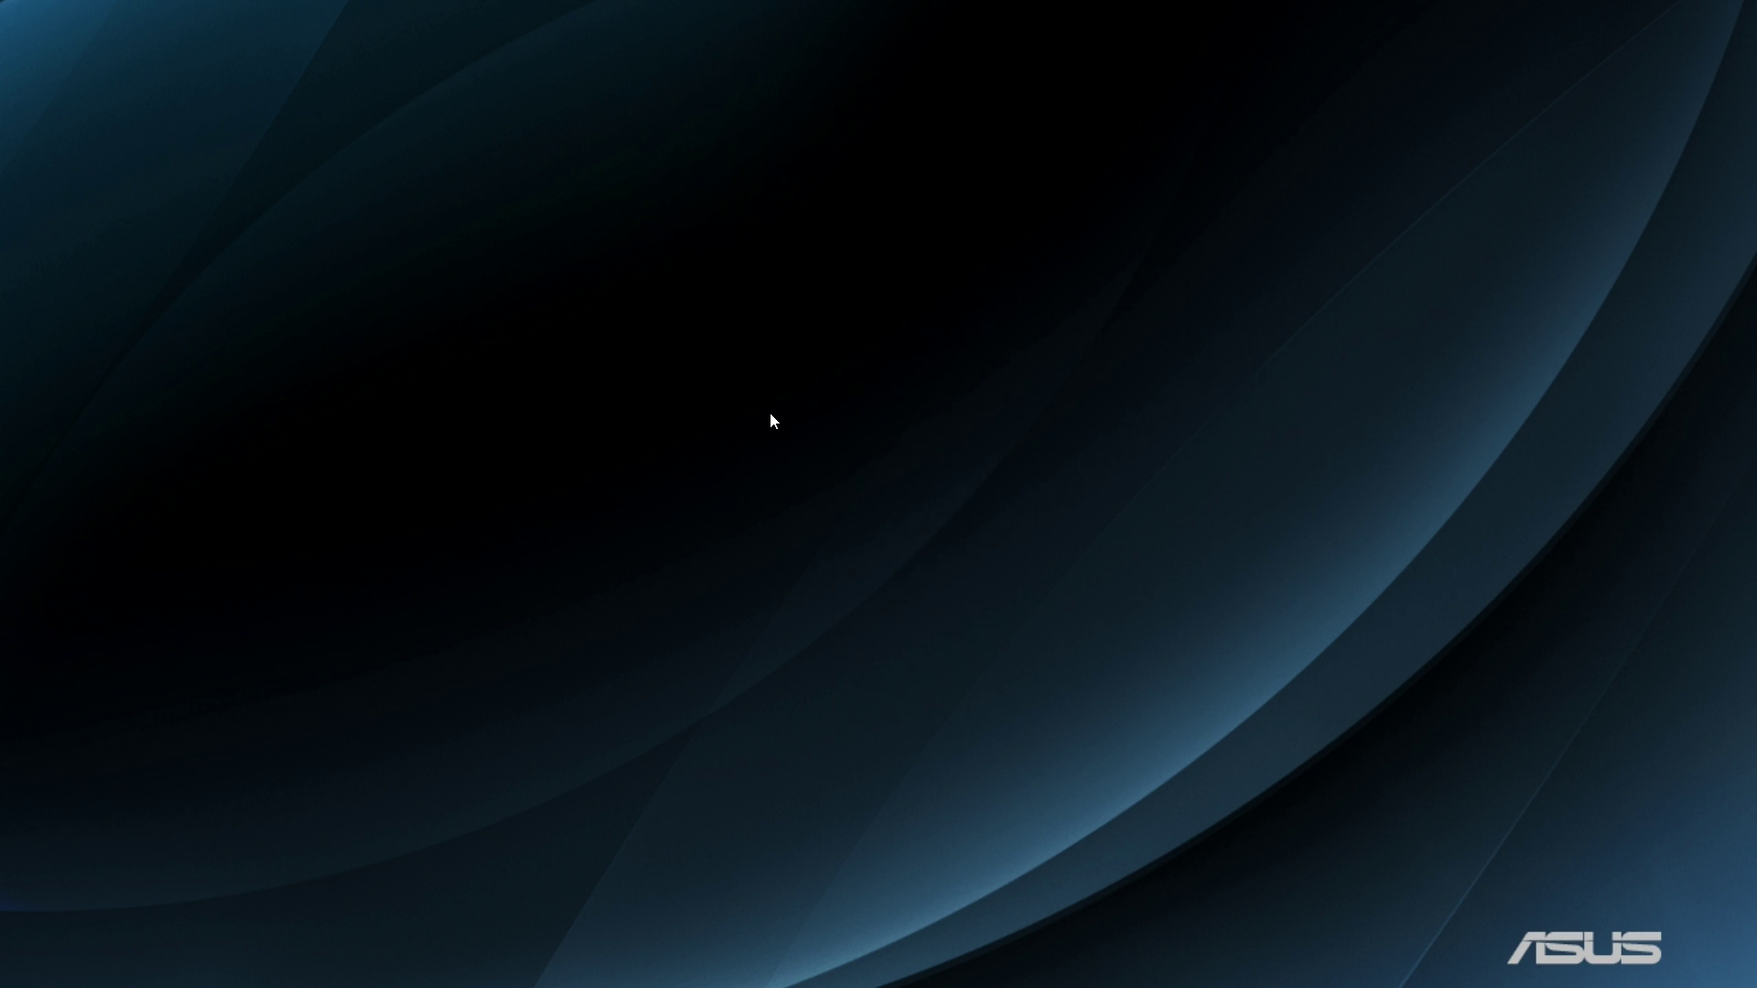